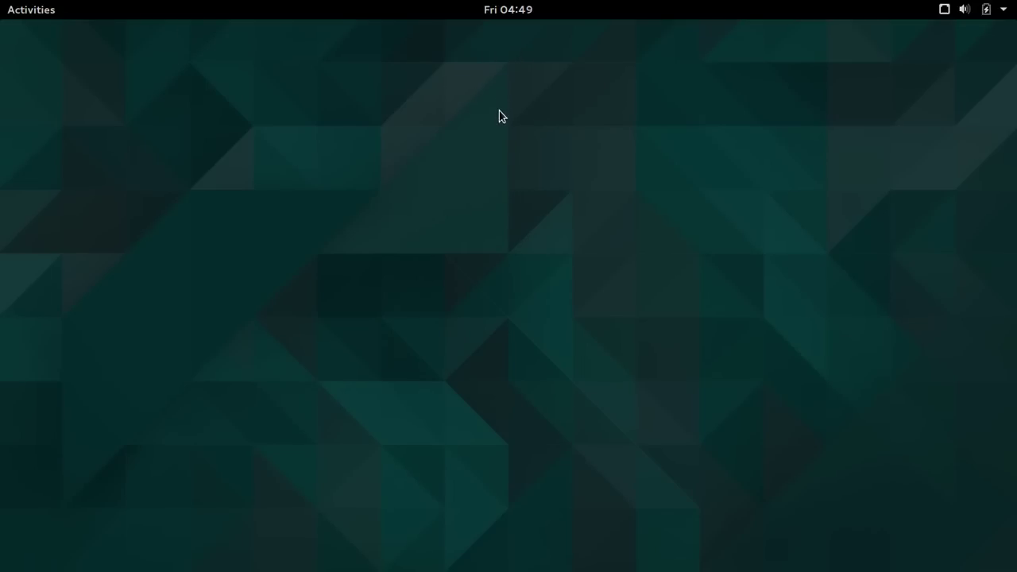
- Check the desktop's context menu, the system status menu and the clock's calendar, closing each one again
{"action": "right_click", "coordinate": [477, 121]}
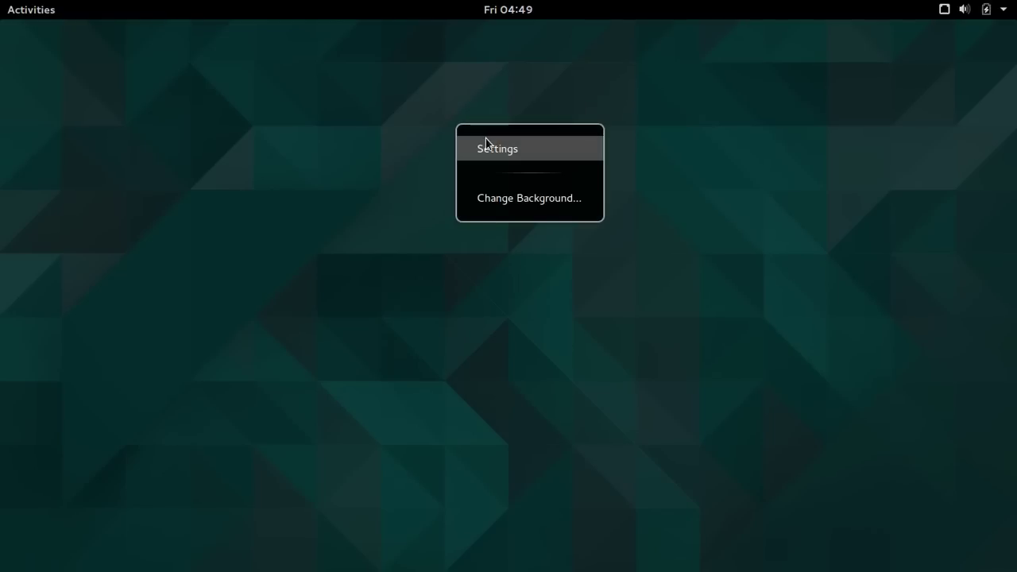
{"action": "left_click", "coordinate": [420, 120]}
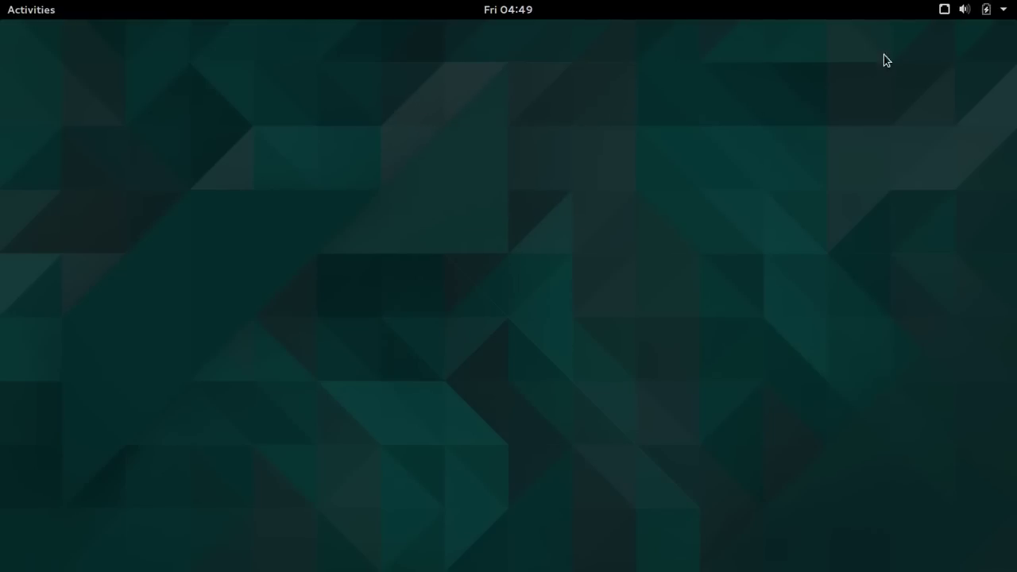
{"action": "left_click", "coordinate": [999, 13]}
{"action": "left_click", "coordinate": [1002, 14]}
{"action": "left_click", "coordinate": [509, 12]}
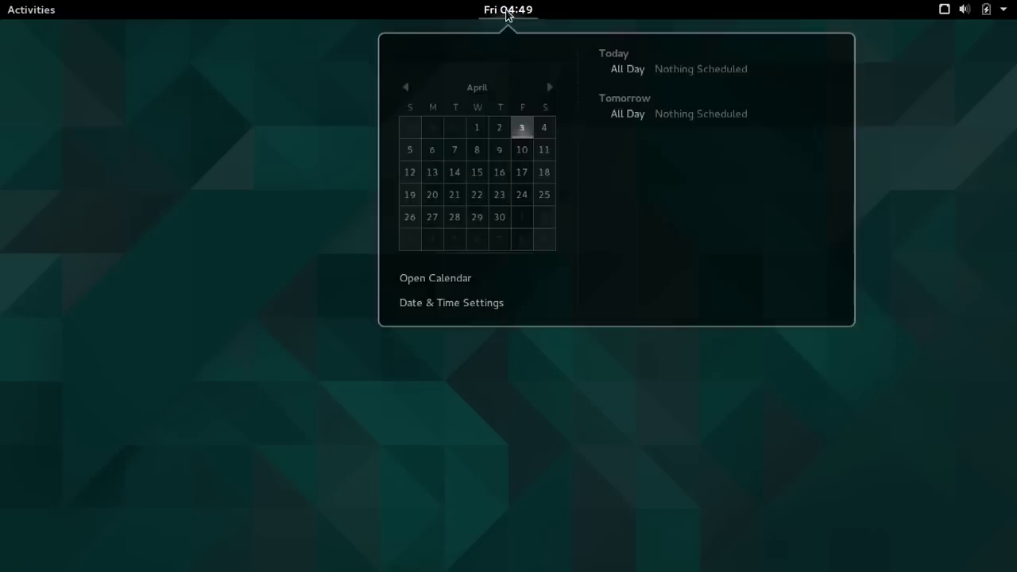
{"action": "left_click", "coordinate": [507, 13]}
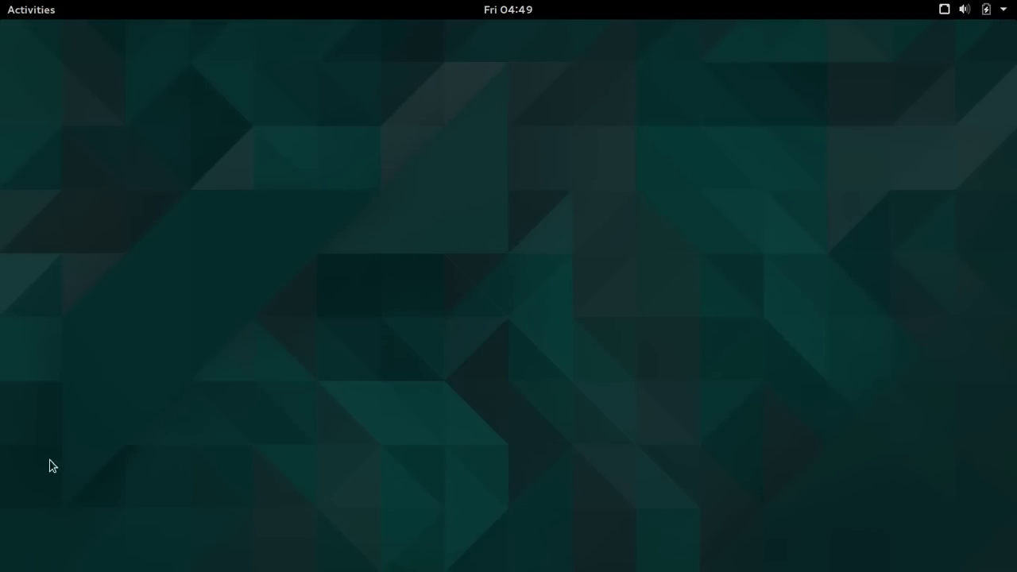
- Review the system status menu and the calendar with its scheduled events, closing each after viewing
{"action": "left_click", "coordinate": [1004, 10]}
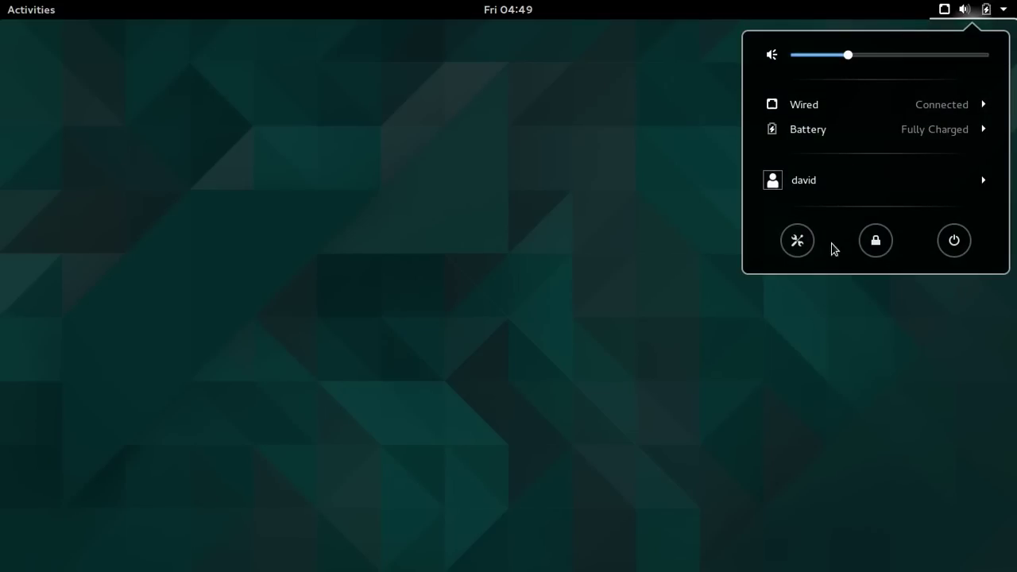
{"action": "left_click", "coordinate": [713, 77]}
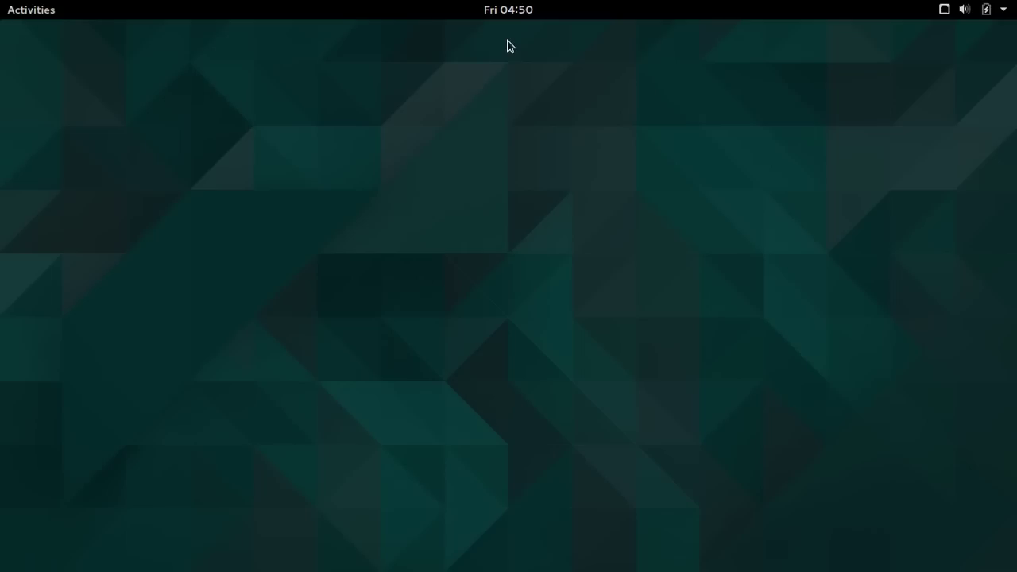
{"action": "left_click", "coordinate": [500, 14]}
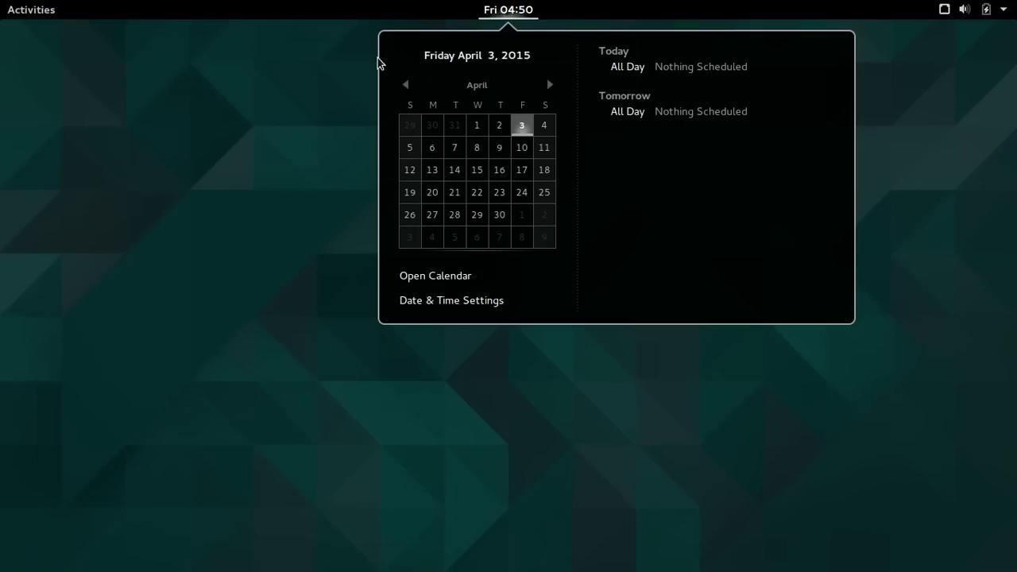
{"action": "left_click", "coordinate": [496, 11]}
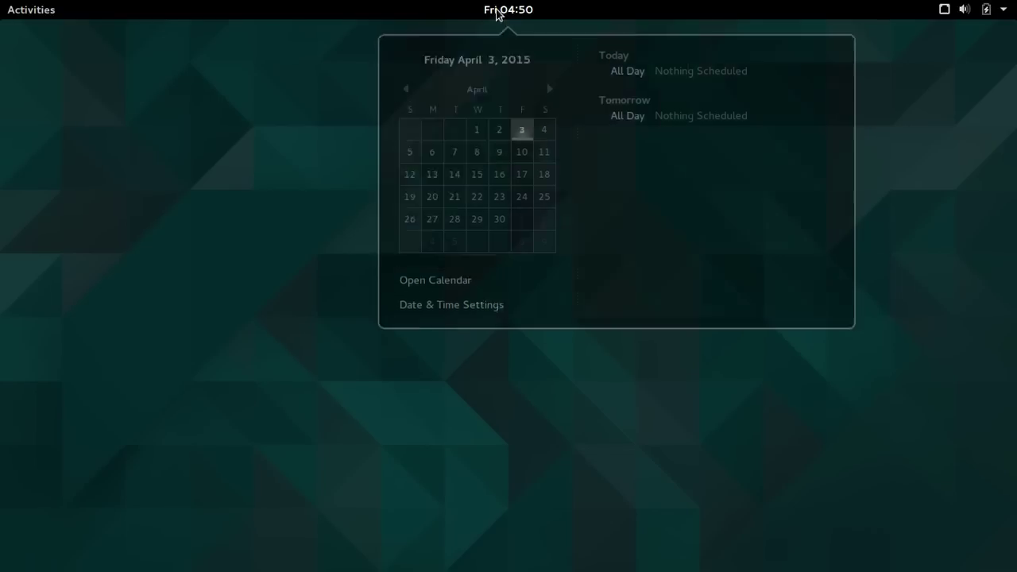
{"action": "left_click", "coordinate": [1004, 11]}
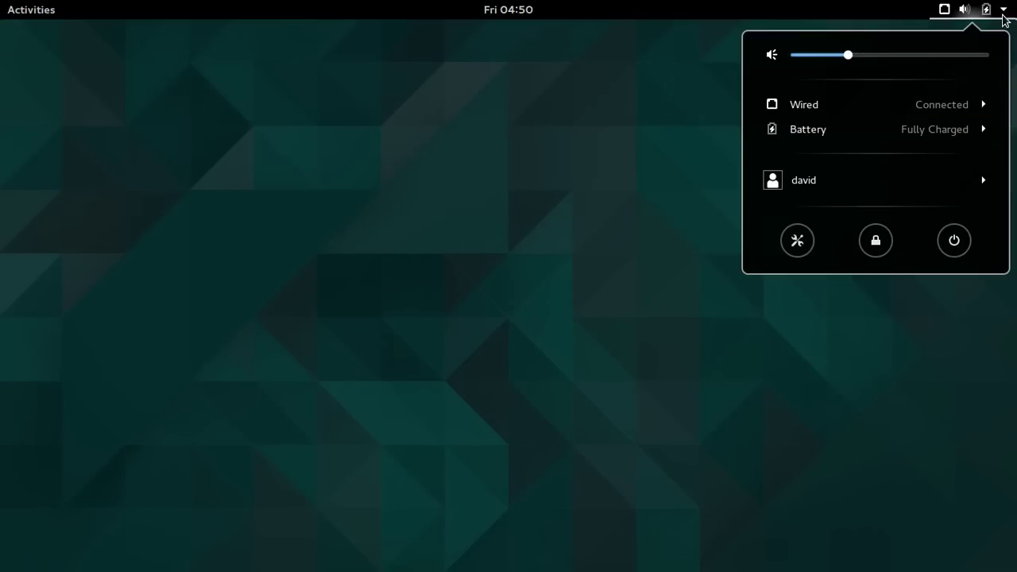
{"action": "left_click", "coordinate": [1003, 14]}
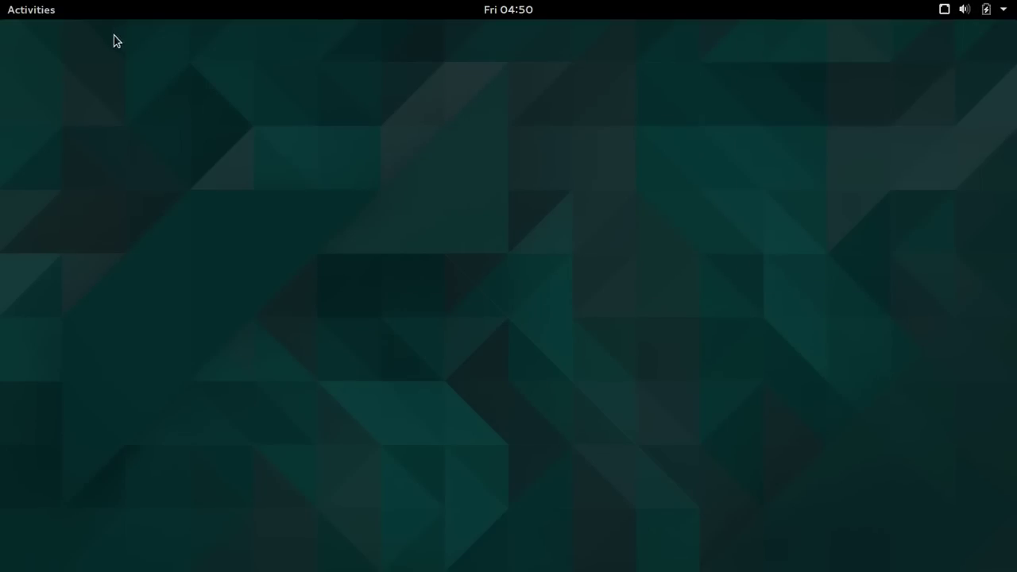
{"action": "left_click", "coordinate": [503, 15]}
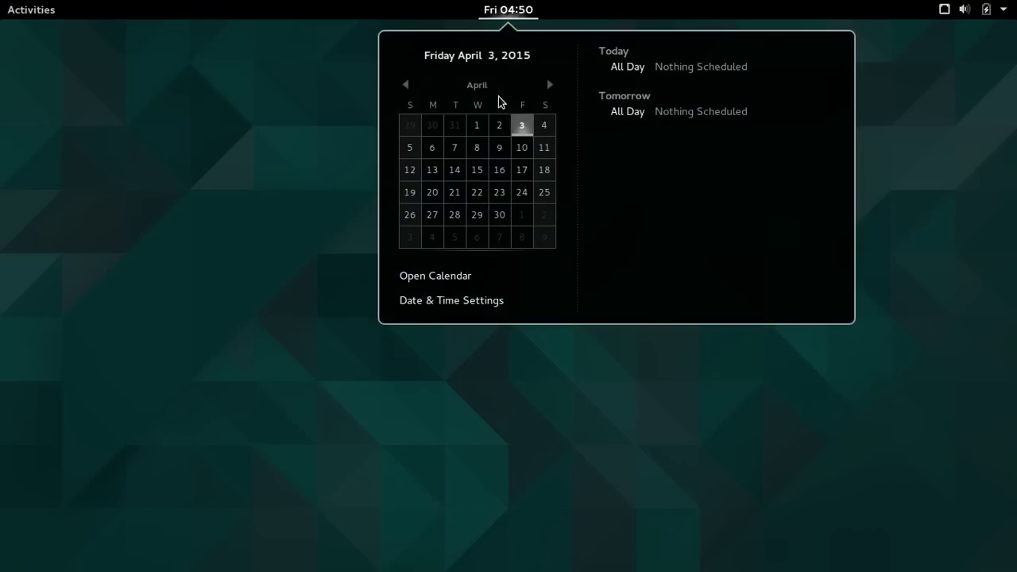
{"action": "left_click", "coordinate": [529, 20]}
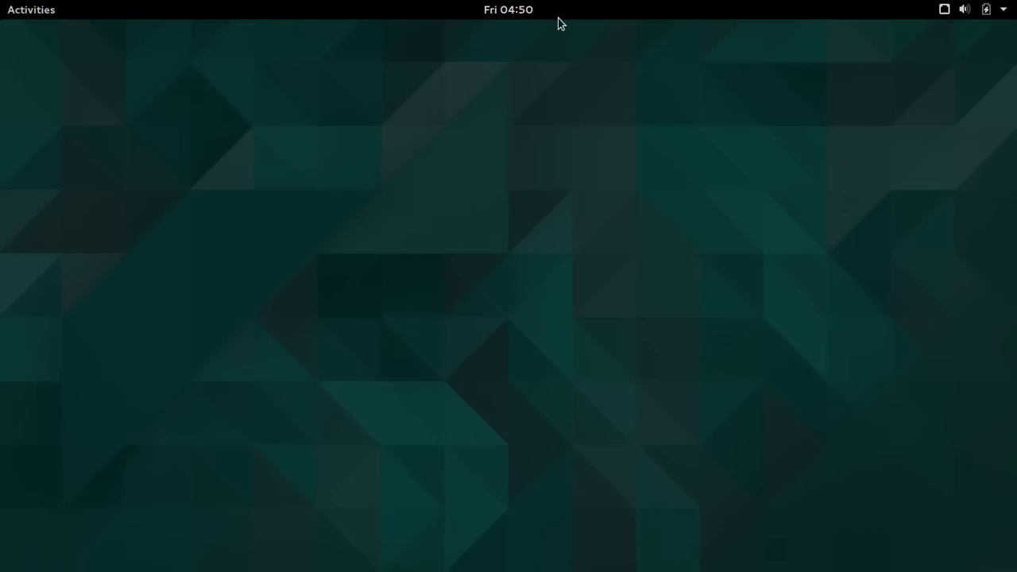
- Show and hide the system status menu repeatedly from the network, volume and battery indicators
{"action": "left_click", "coordinate": [1005, 14]}
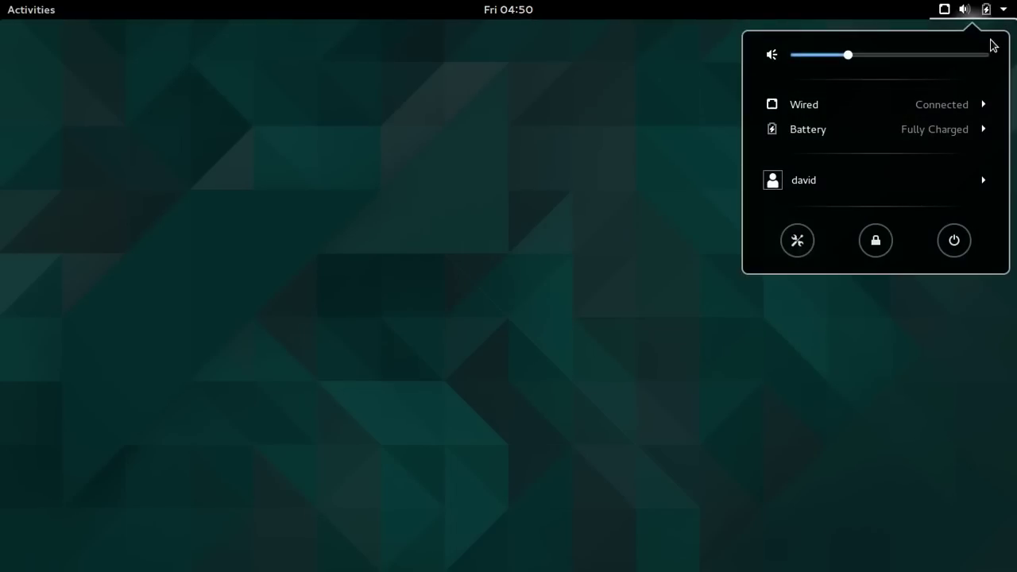
{"action": "left_click", "coordinate": [971, 13]}
{"action": "left_click", "coordinate": [967, 11]}
{"action": "left_click", "coordinate": [957, 11]}
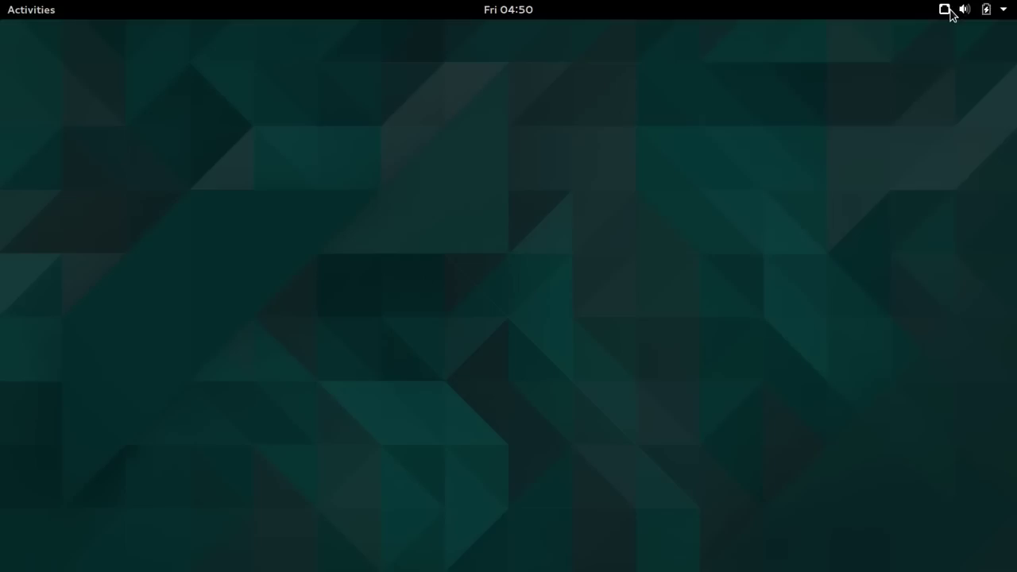
{"action": "left_click", "coordinate": [955, 11]}
{"action": "left_click", "coordinate": [958, 12]}
{"action": "left_click", "coordinate": [962, 13]}
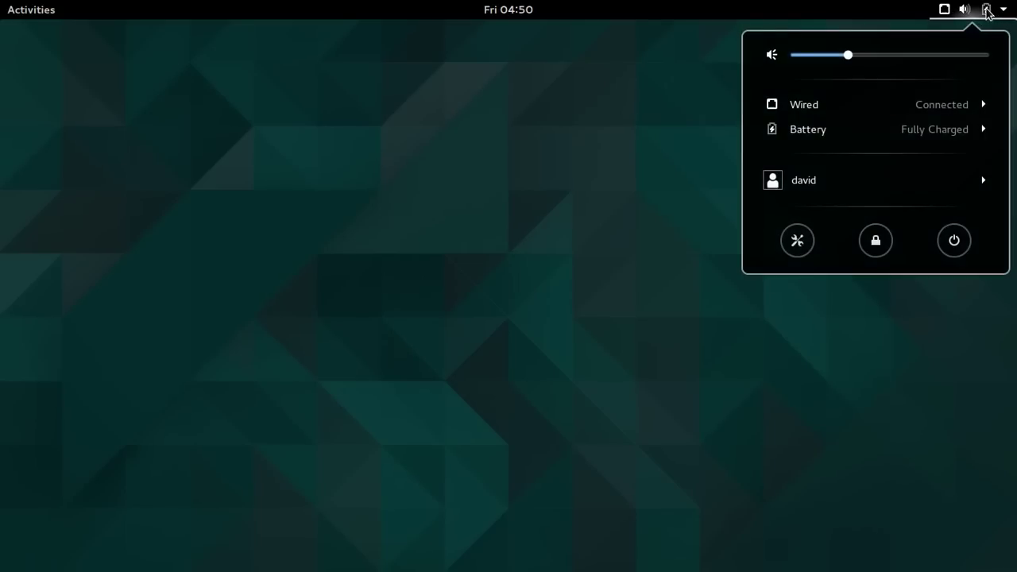
{"action": "left_click", "coordinate": [964, 12]}
{"action": "left_click", "coordinate": [963, 12]}
{"action": "left_click", "coordinate": [952, 13]}
{"action": "left_click", "coordinate": [944, 13]}
{"action": "left_click", "coordinate": [945, 11]}
{"action": "left_click", "coordinate": [977, 11]}
{"action": "left_click", "coordinate": [983, 12]}
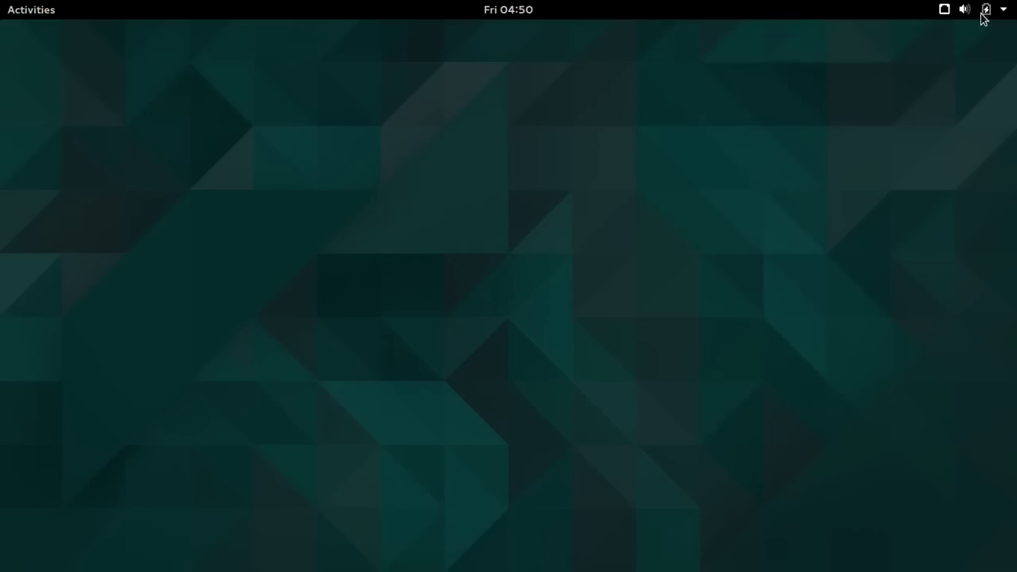
- Examine the options under the battery, wired network and user account entries of the system status menu
{"action": "left_click", "coordinate": [964, 13]}
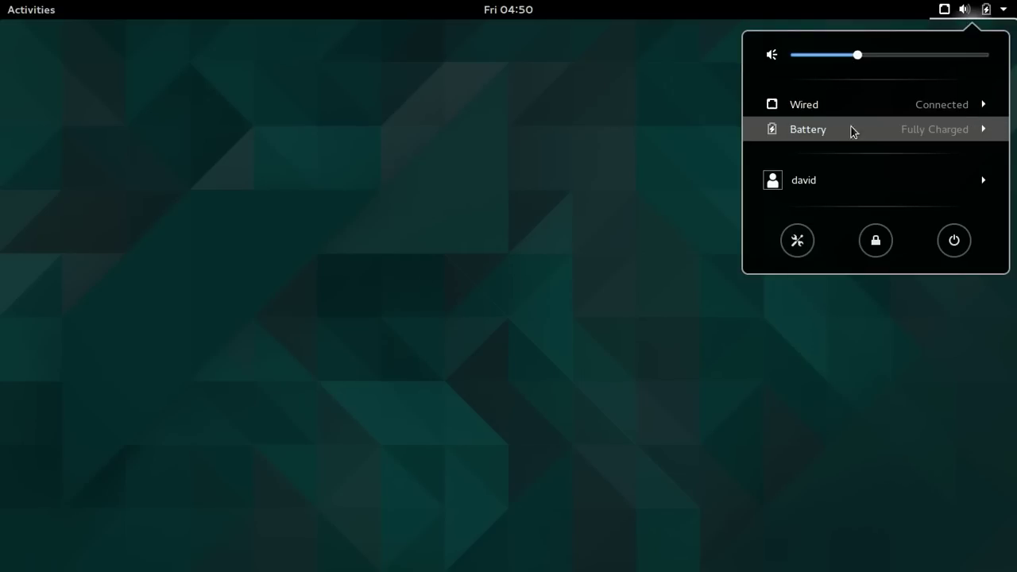
{"action": "left_click", "coordinate": [985, 131]}
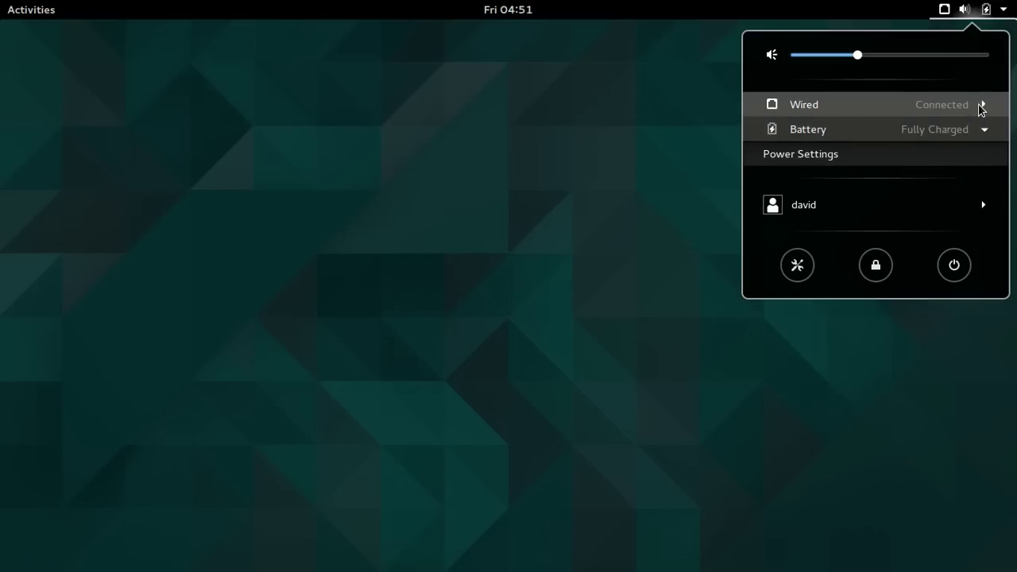
{"action": "left_click", "coordinate": [982, 106]}
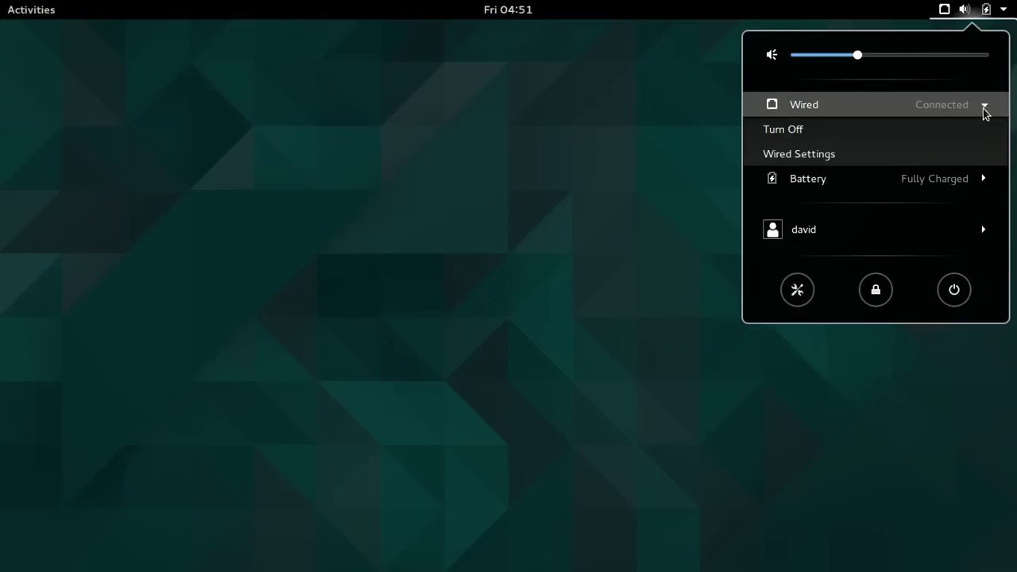
{"action": "left_click", "coordinate": [985, 108]}
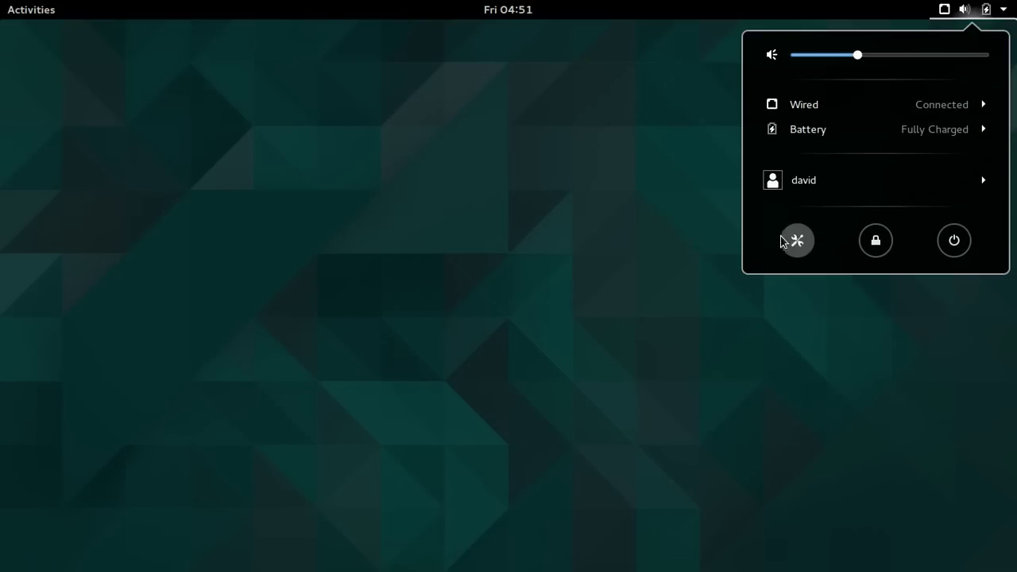
{"action": "left_click", "coordinate": [992, 189]}
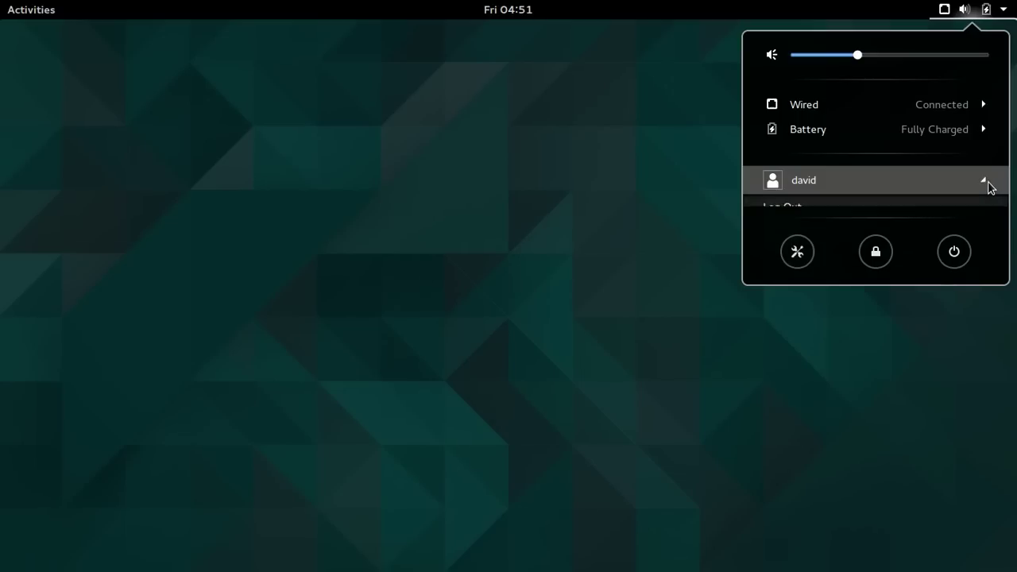
{"action": "left_click", "coordinate": [987, 186]}
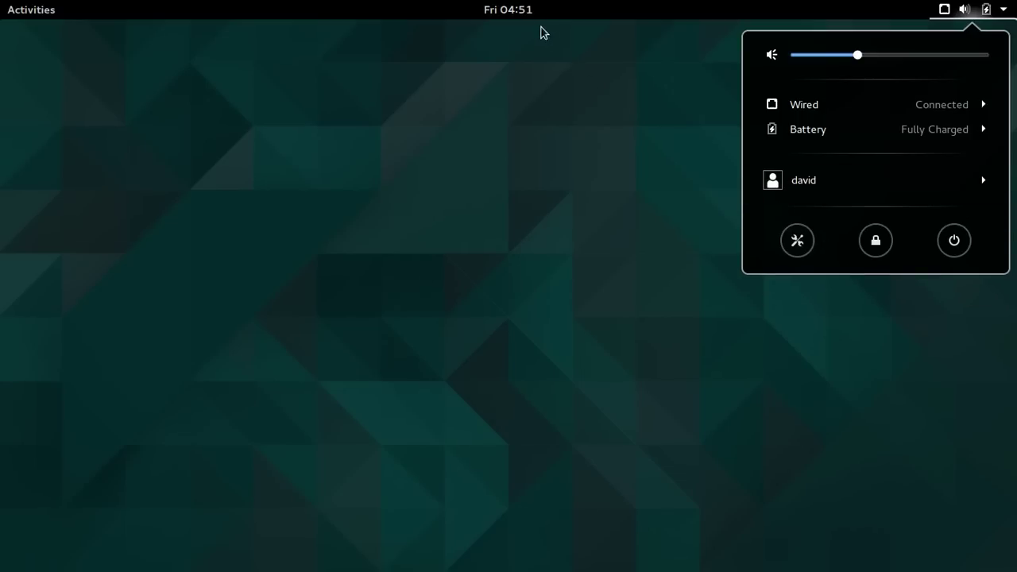
- Display the calendar for the current month from the clock
{"action": "left_click", "coordinate": [515, 15]}
{"action": "left_click", "coordinate": [515, 14]}
{"action": "left_click", "coordinate": [515, 14]}
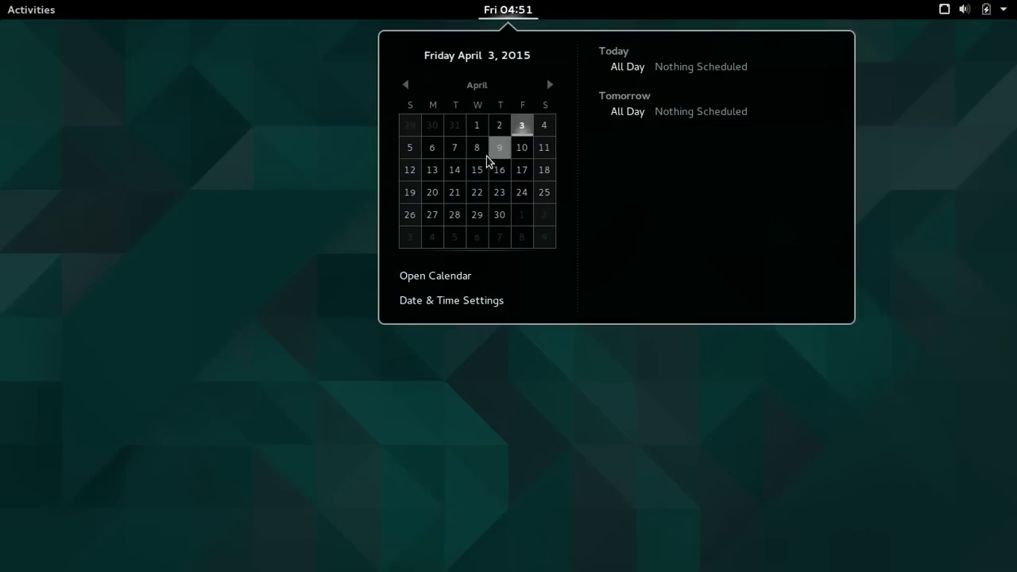
- Launch the Evolution mail client from the Activities overview and cancel its welcome assistant
{"action": "left_click", "coordinate": [31, 11]}
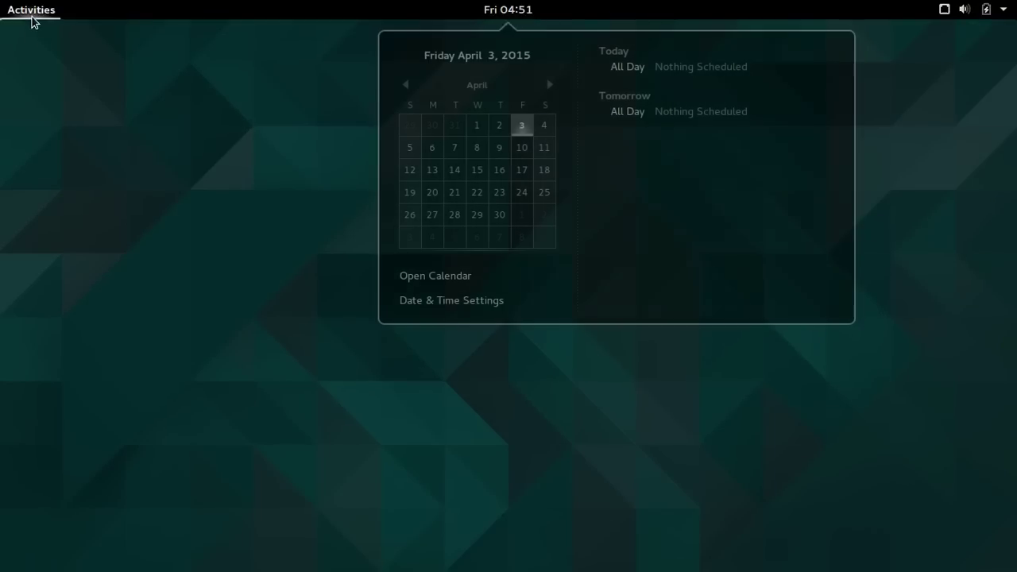
{"action": "left_click", "coordinate": [31, 15]}
{"action": "left_click", "coordinate": [32, 14]}
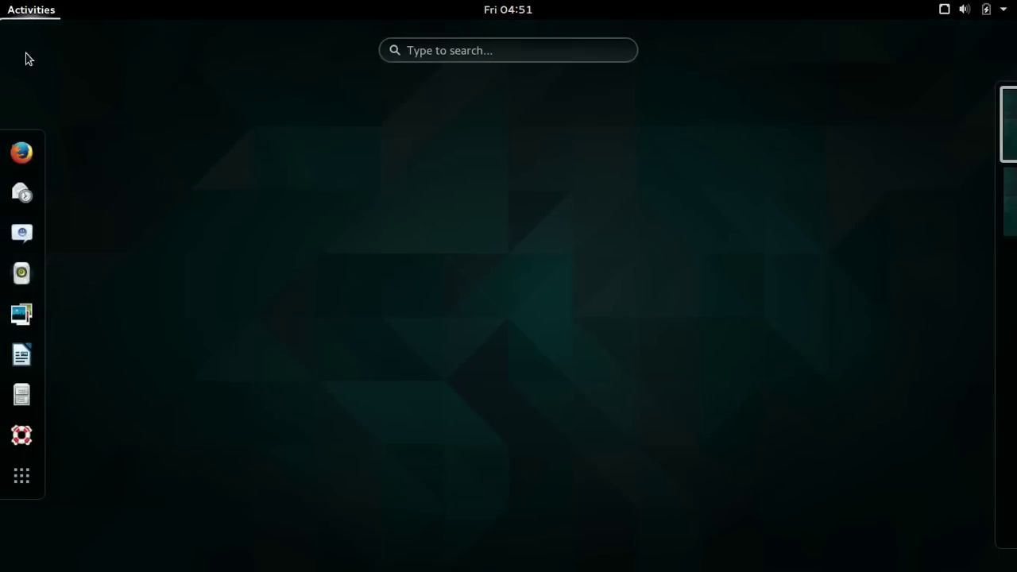
{"action": "left_click", "coordinate": [21, 193]}
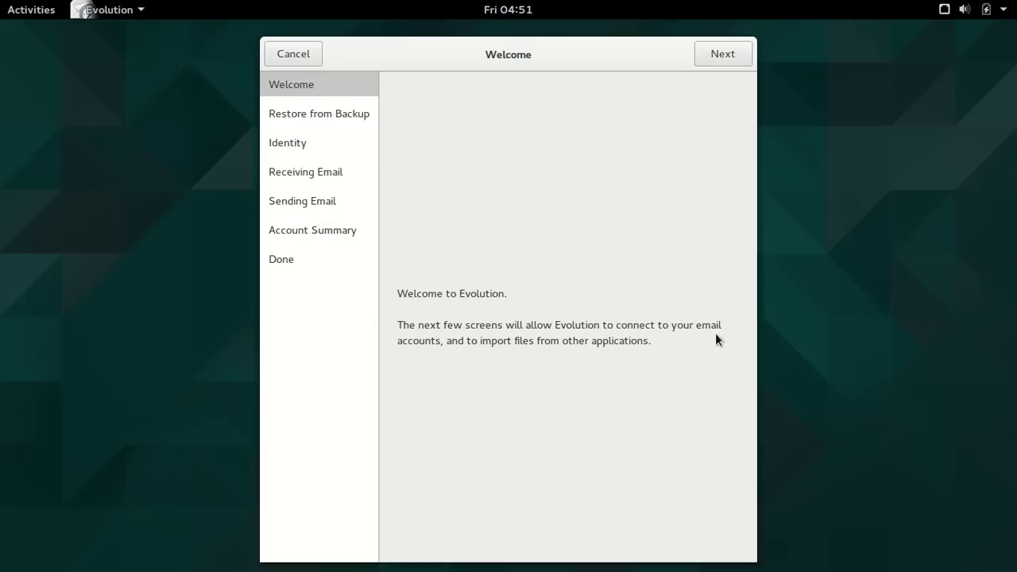
{"action": "left_click", "coordinate": [304, 57]}
- Open the Files file manager from the Activities overview and look over its application menu
{"action": "left_click", "coordinate": [12, 18]}
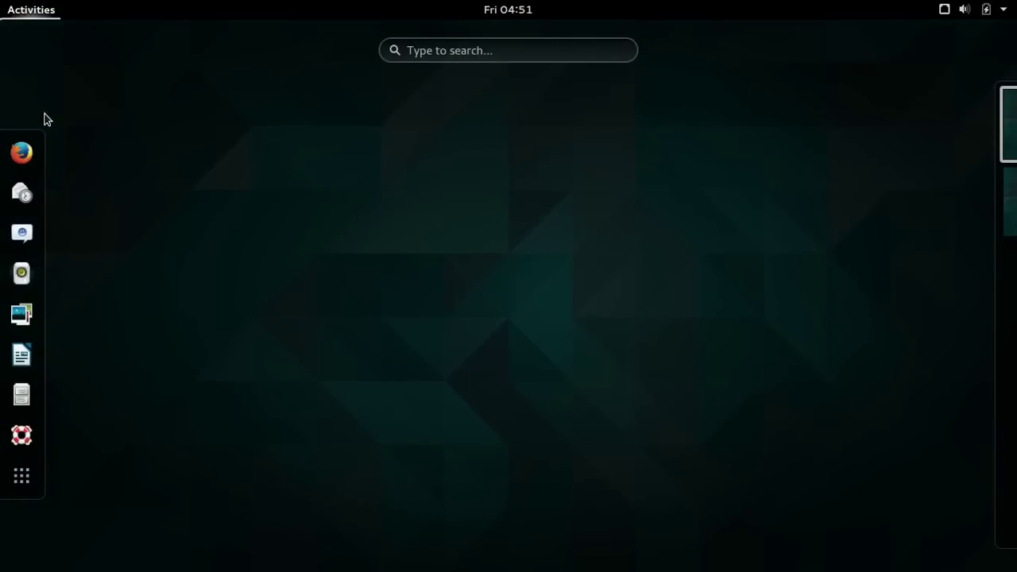
{"action": "left_click", "coordinate": [21, 394]}
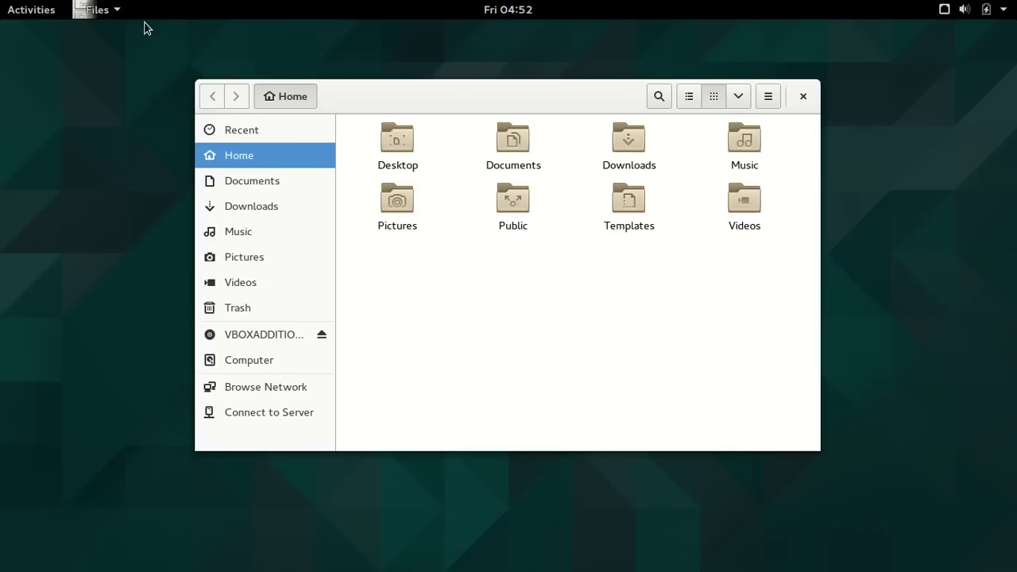
{"action": "left_click", "coordinate": [116, 11]}
{"action": "left_click", "coordinate": [117, 12]}
{"action": "left_click", "coordinate": [117, 11]}
{"action": "left_click", "coordinate": [117, 11]}
{"action": "left_click", "coordinate": [118, 11]}
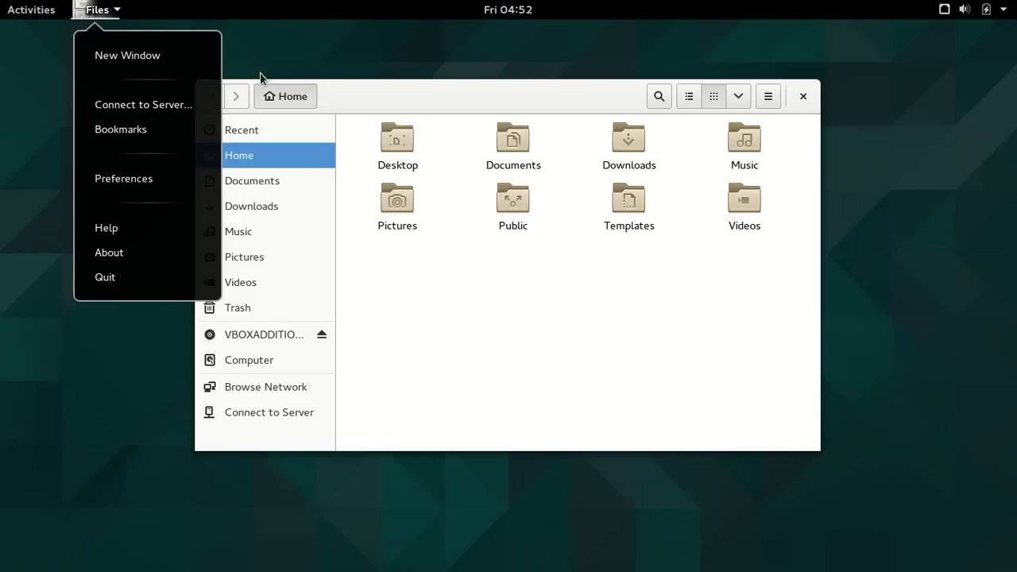
{"action": "left_click", "coordinate": [262, 78]}
- Move the Files window slightly down and to the right, and browse the pages of the Files Preferences
{"action": "left_click_drag", "start_coordinate": [461, 96], "coordinate": [480, 122]}
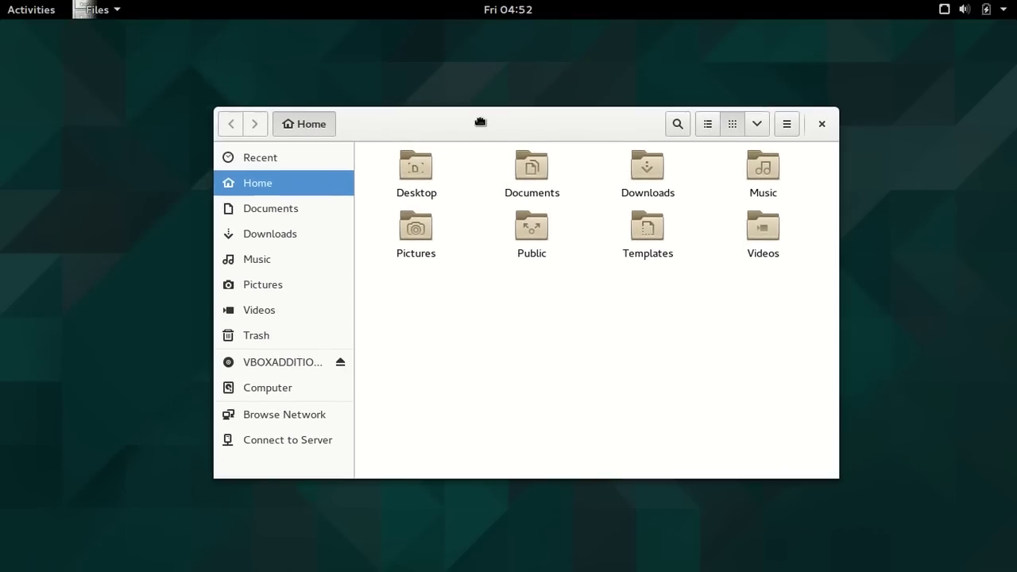
{"action": "left_click", "coordinate": [112, 11]}
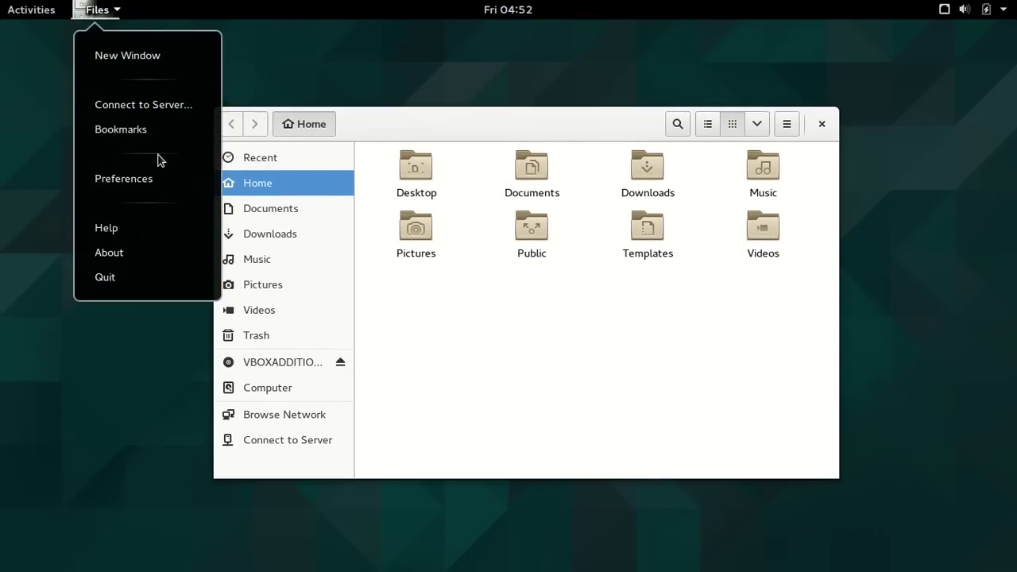
{"action": "left_click", "coordinate": [162, 176]}
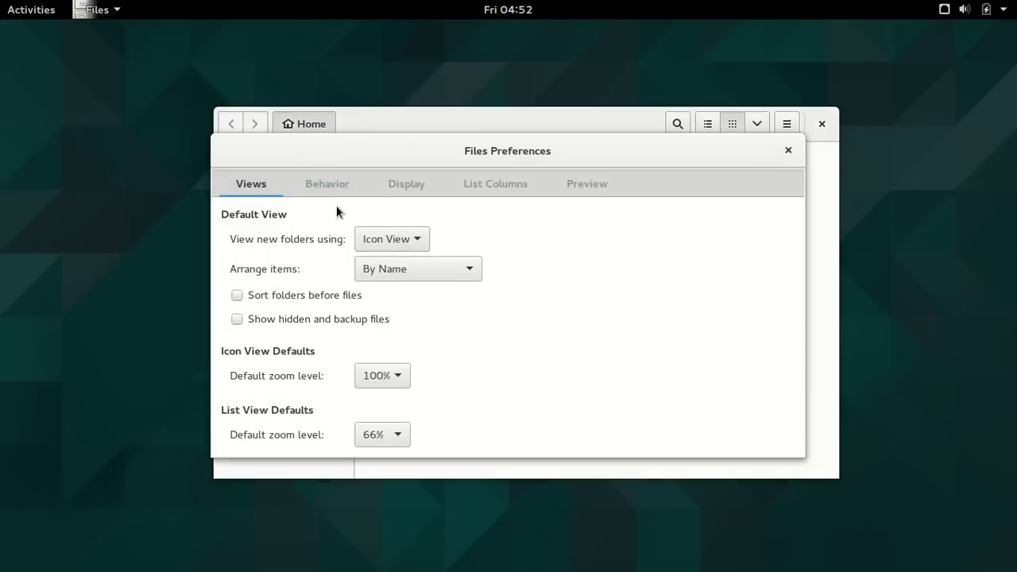
{"action": "left_click", "coordinate": [322, 184]}
{"action": "left_click", "coordinate": [409, 182]}
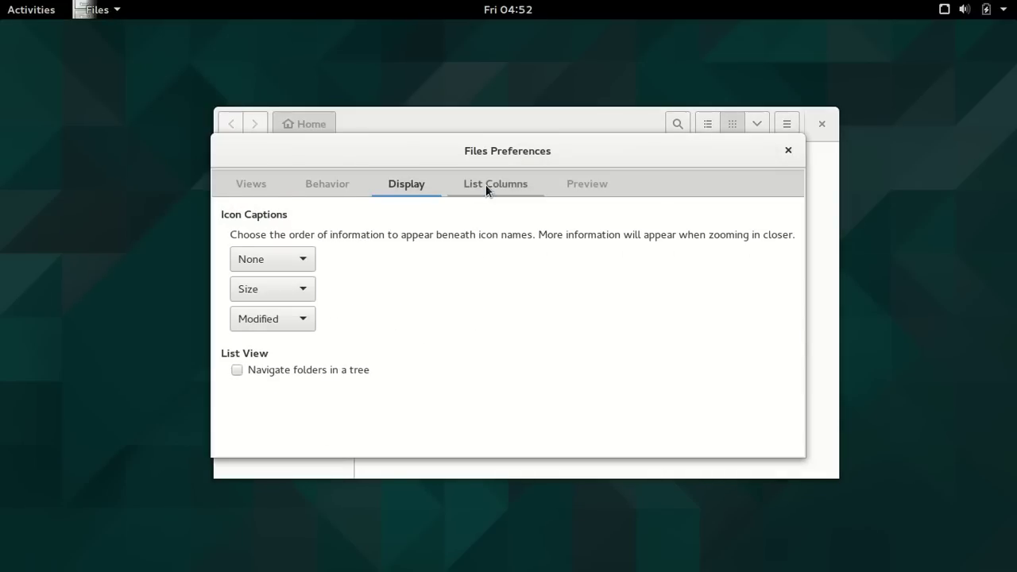
{"action": "left_click", "coordinate": [486, 185]}
{"action": "left_click", "coordinate": [564, 181]}
{"action": "left_click", "coordinate": [260, 186]}
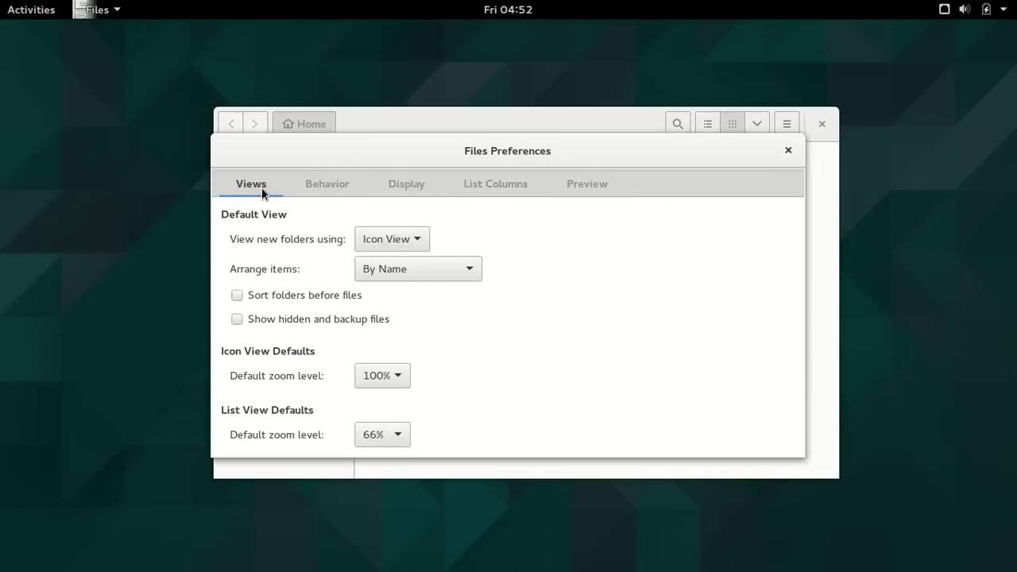
- Set the Files behavior preference to open items with a single click
{"action": "left_click", "coordinate": [318, 184]}
{"action": "left_click", "coordinate": [314, 234]}
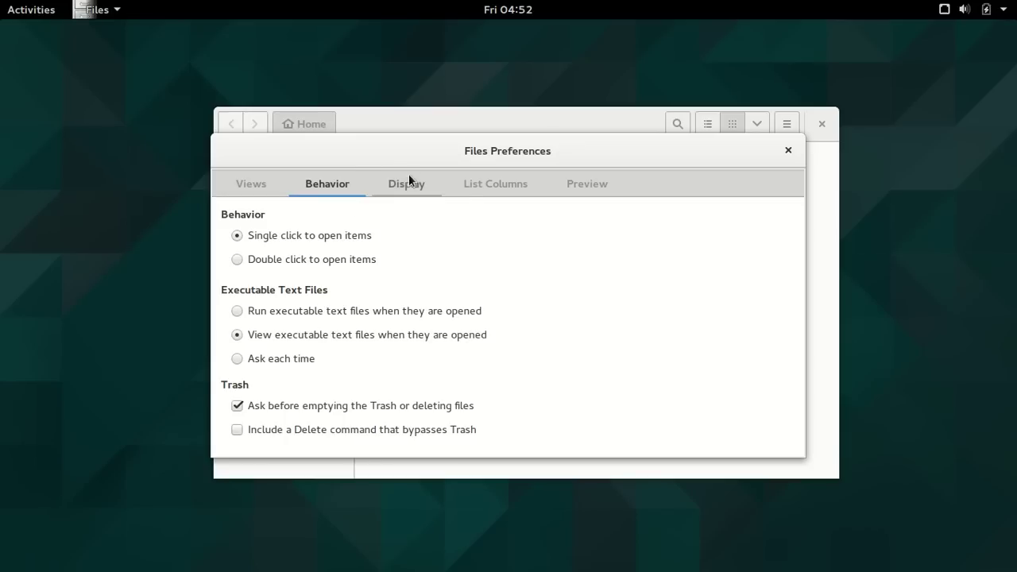
- Look over the Display, List Columns and Preview pages of the Files Preferences and close the dialog
{"action": "left_click", "coordinate": [409, 181]}
{"action": "left_click", "coordinate": [477, 184]}
{"action": "left_click", "coordinate": [554, 185]}
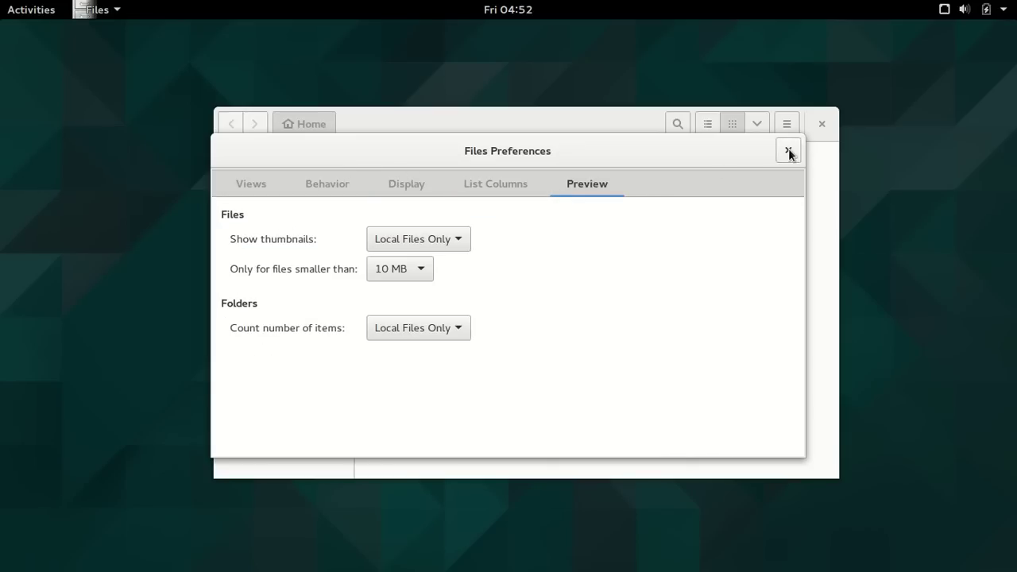
{"action": "left_click", "coordinate": [788, 151]}
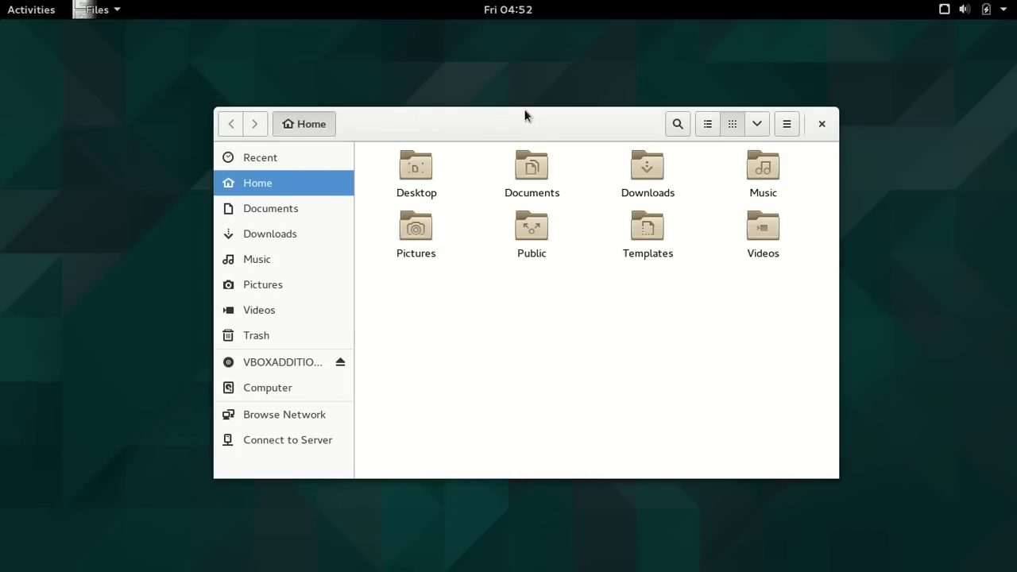
- Move the Files window slightly down and to the left, and look over the Files application menu
{"action": "left_click_drag", "start_coordinate": [524, 115], "coordinate": [491, 151]}
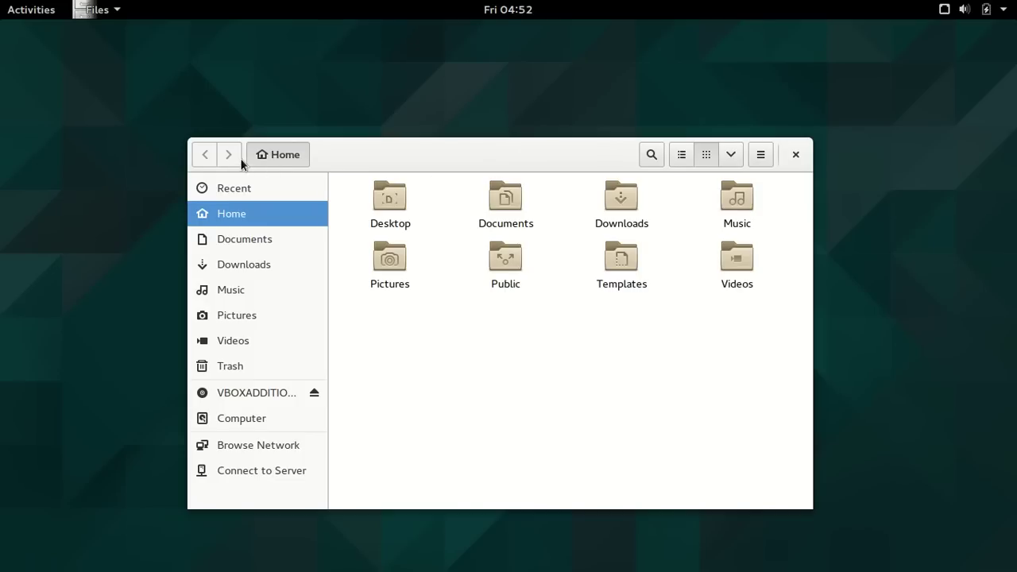
{"action": "left_click", "coordinate": [117, 11]}
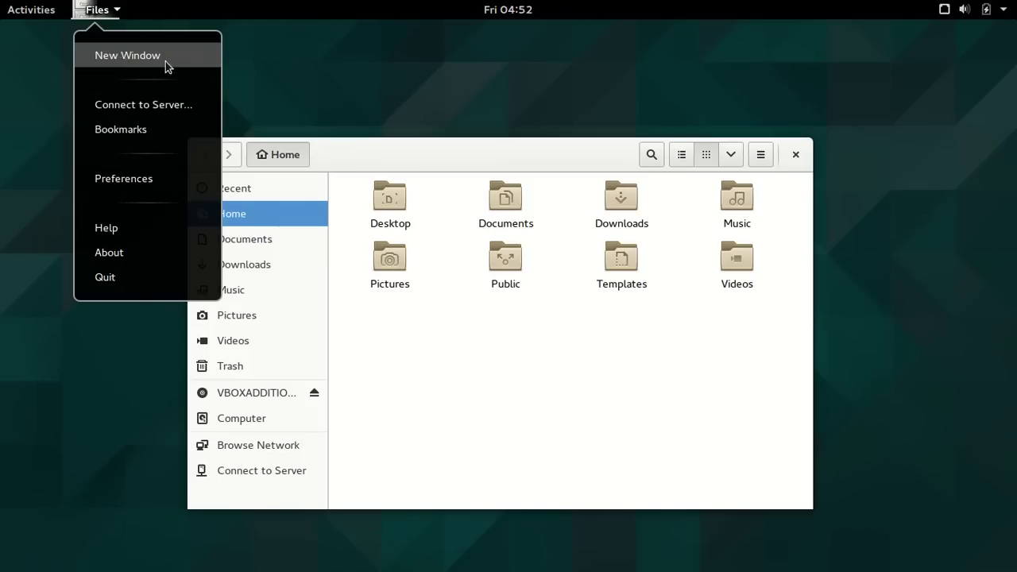
{"action": "left_click", "coordinate": [427, 143]}
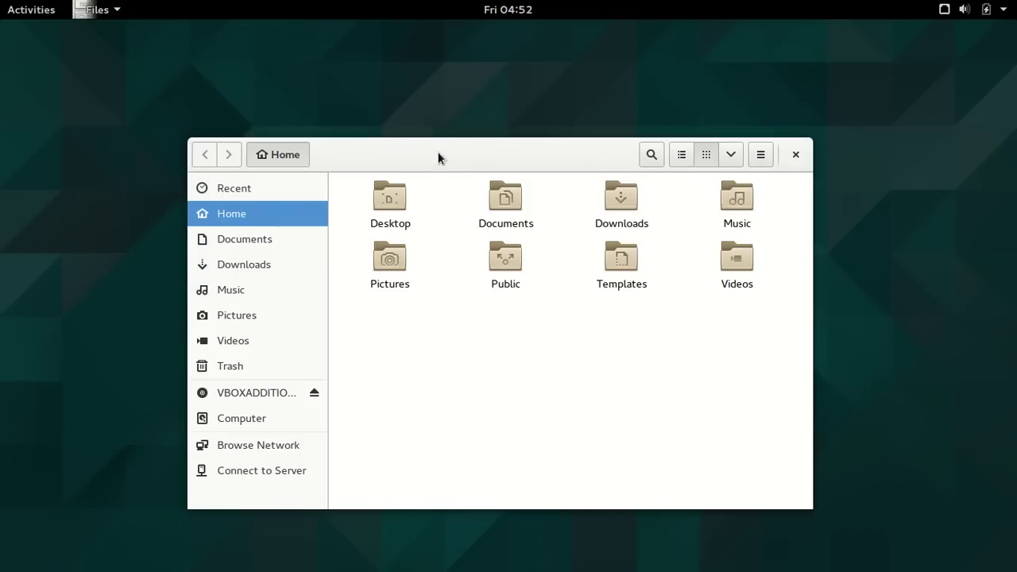
- Look over the Files window's title bar context menu and its menu of tab, folder and selection commands
{"action": "right_click", "coordinate": [438, 152]}
{"action": "left_click", "coordinate": [346, 143]}
{"action": "left_click", "coordinate": [771, 158]}
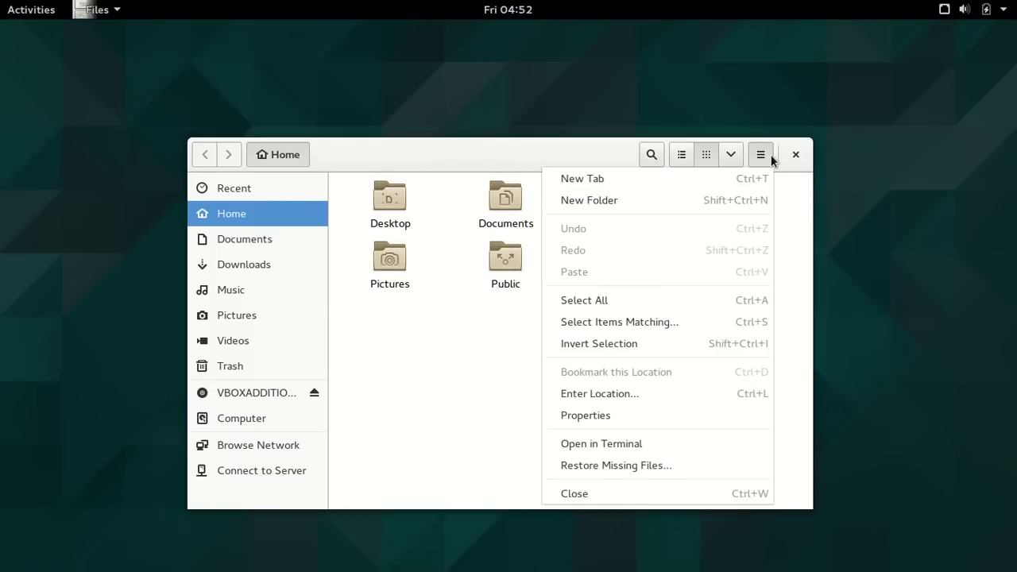
{"action": "left_click", "coordinate": [770, 155]}
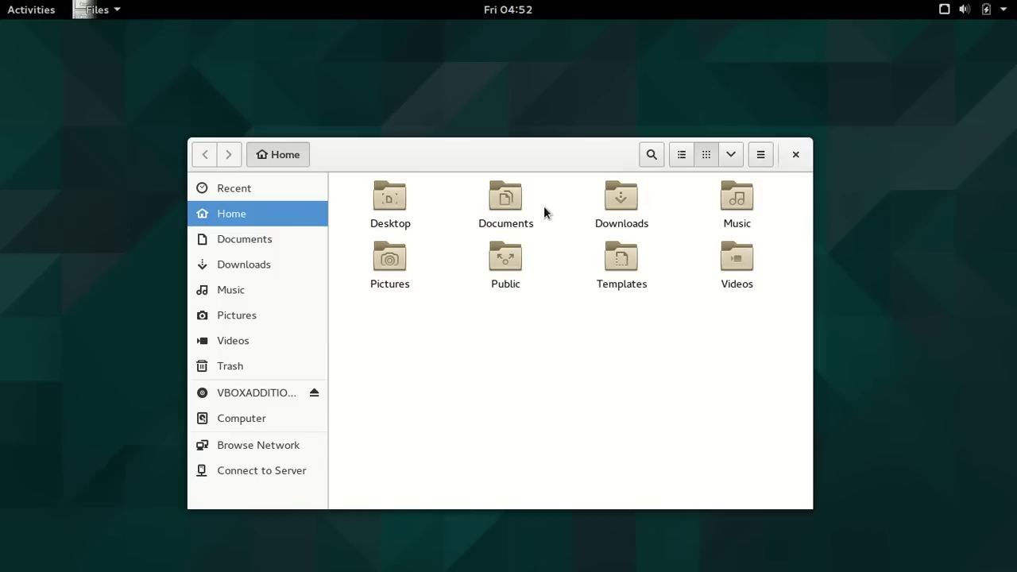
{"action": "left_click", "coordinate": [763, 156]}
{"action": "left_click", "coordinate": [762, 156]}
- Open the Downloads folder in a new tab of the Files window
{"action": "right_click", "coordinate": [628, 192]}
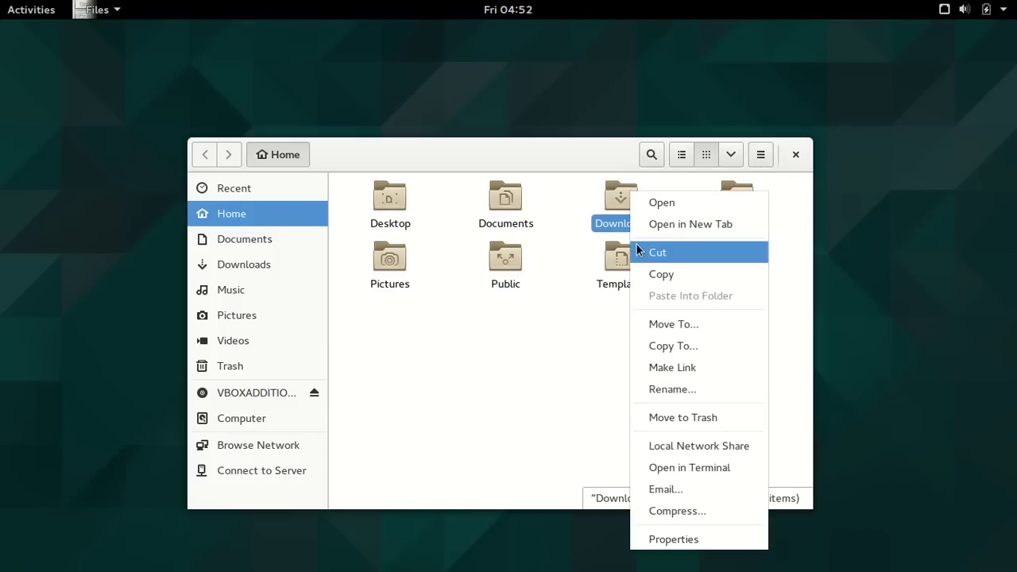
{"action": "left_click", "coordinate": [634, 225]}
{"action": "left_click", "coordinate": [626, 194]}
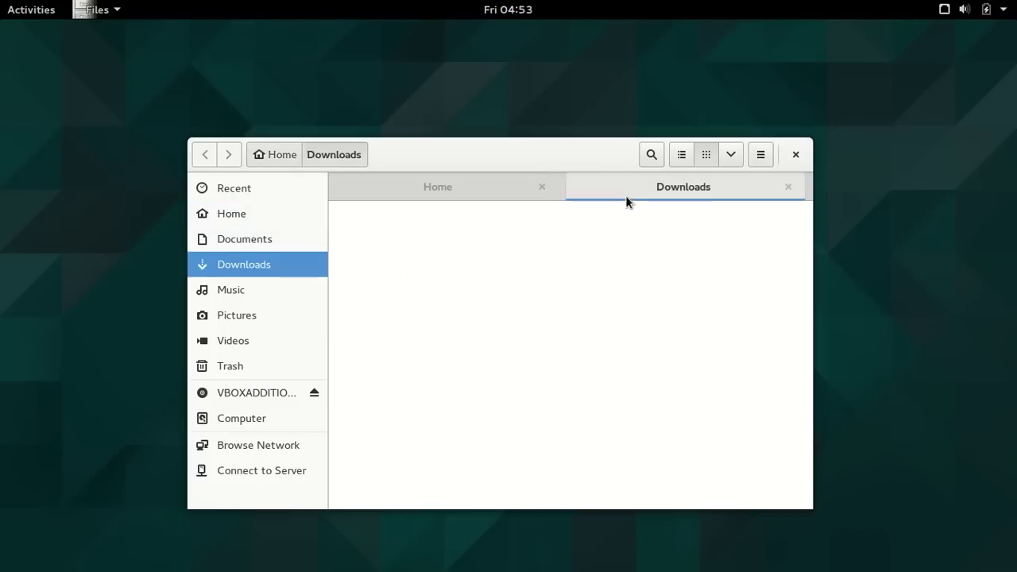
- Browse the Documents and Downloads folders in the first tab, switching between both tabs, and return the first tab to Home
{"action": "left_click", "coordinate": [507, 182]}
{"action": "left_click", "coordinate": [534, 251]}
{"action": "double_click", "coordinate": [534, 251]}
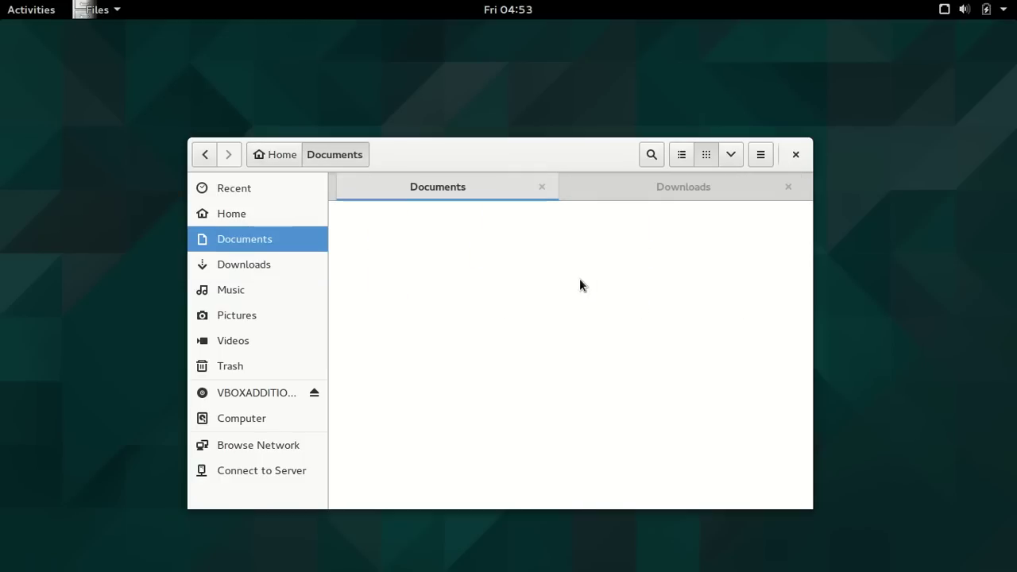
{"action": "left_click", "coordinate": [614, 188]}
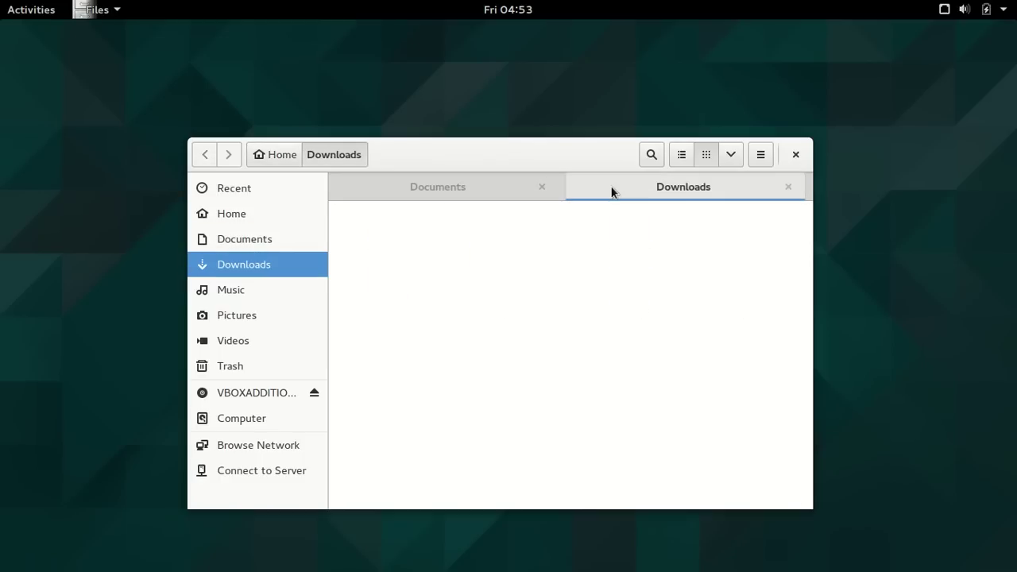
{"action": "left_click", "coordinate": [454, 191]}
{"action": "left_click", "coordinate": [270, 262]}
{"action": "left_click", "coordinate": [255, 220]}
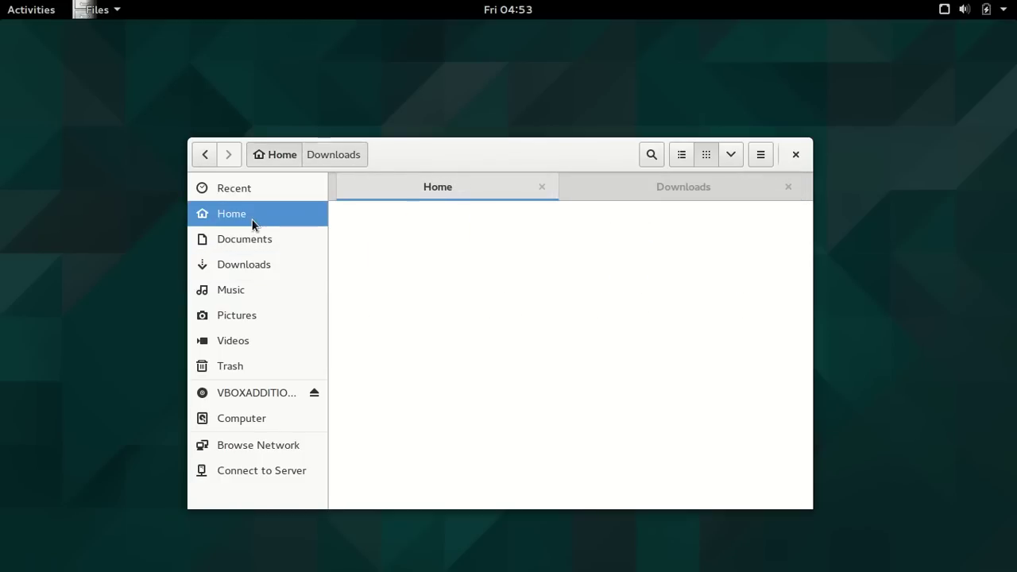
- Look through the full context menu of the Public folder and dismiss it
{"action": "right_click", "coordinate": [505, 289]}
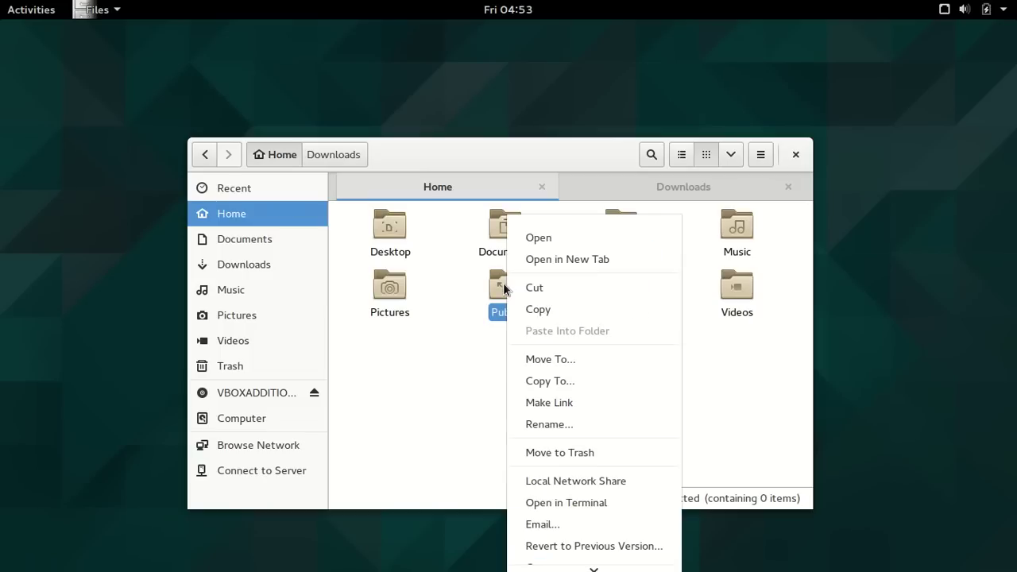
{"action": "mouse_move", "coordinate": [588, 565]}
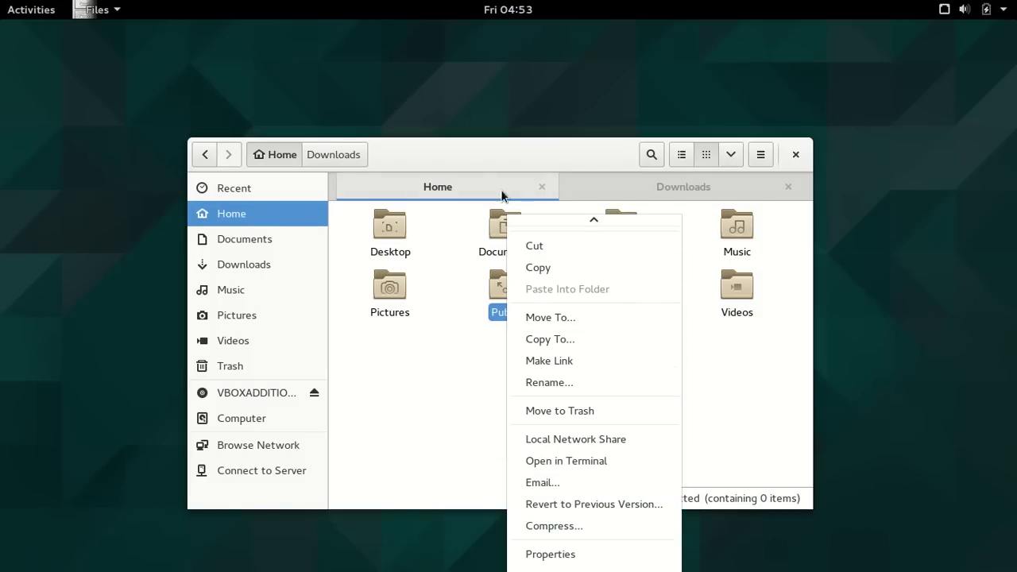
{"action": "left_click", "coordinate": [490, 140]}
- Move the Files window up and close it
{"action": "left_click_drag", "start_coordinate": [490, 141], "coordinate": [477, 82]}
{"action": "left_click", "coordinate": [440, 260]}
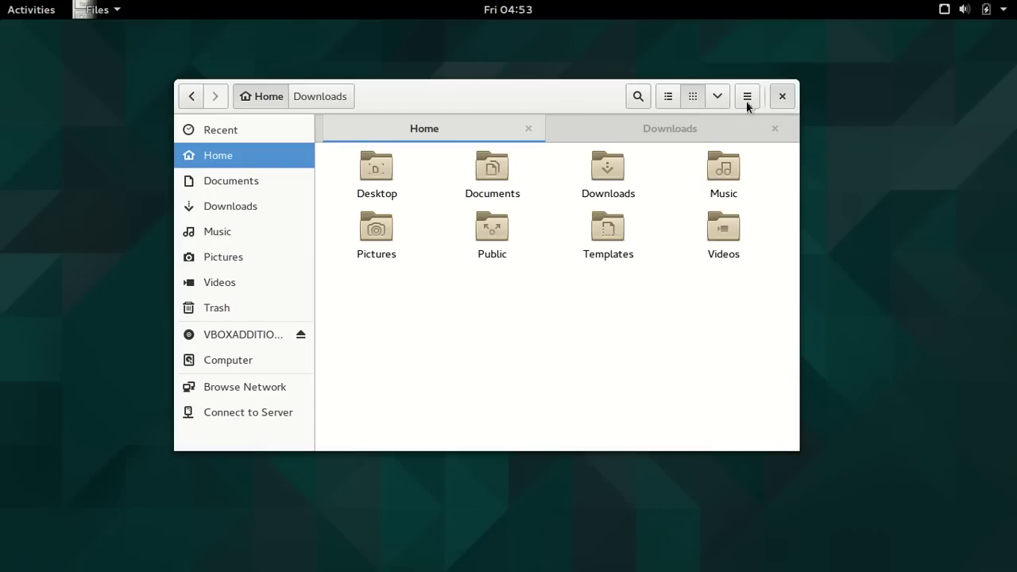
{"action": "left_click", "coordinate": [783, 97]}
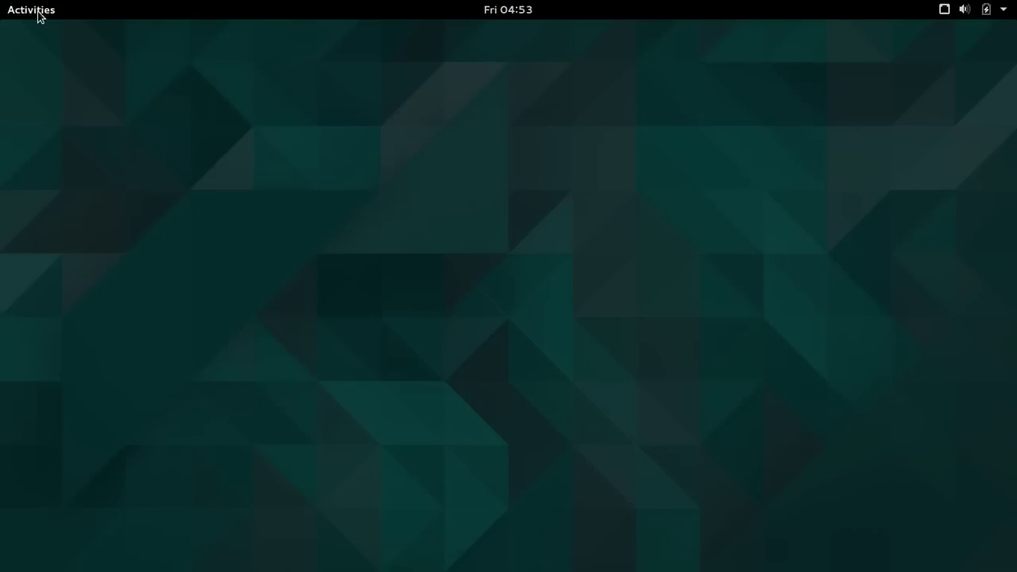
- Show all installed applications in the Activities overview and examine the three pages of the application grid
{"action": "left_click", "coordinate": [38, 16]}
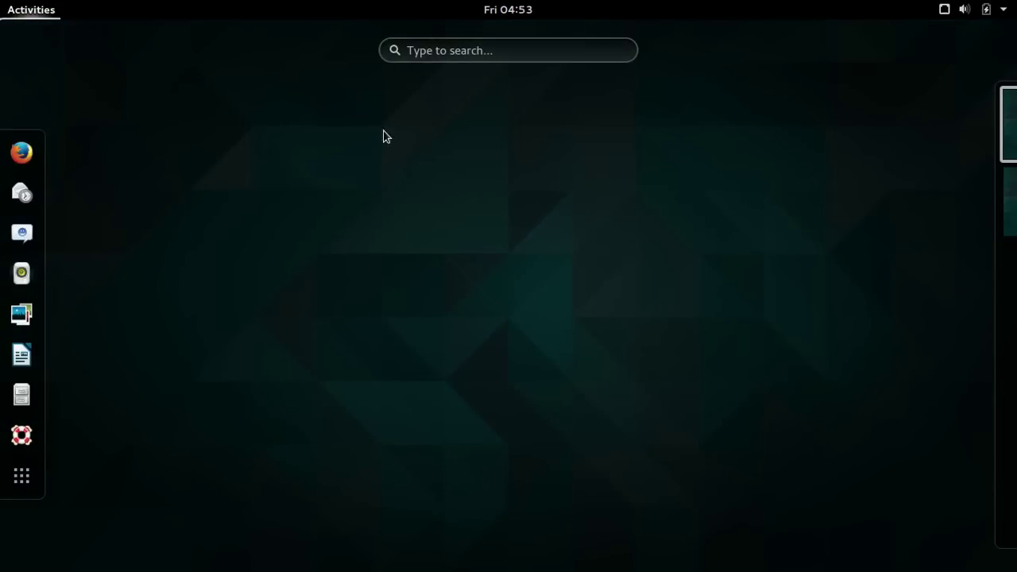
{"action": "left_click", "coordinate": [22, 477]}
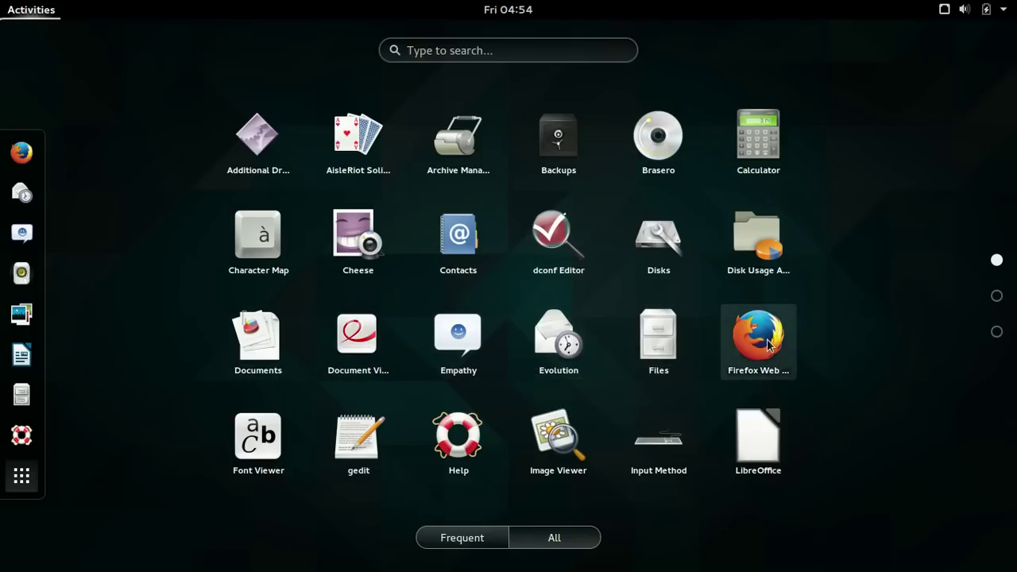
{"action": "scroll", "coordinate": [767, 343], "scroll_direction": "down", "scroll_amount": 2}
{"action": "scroll", "coordinate": [767, 343], "scroll_direction": "up", "scroll_amount": 2}
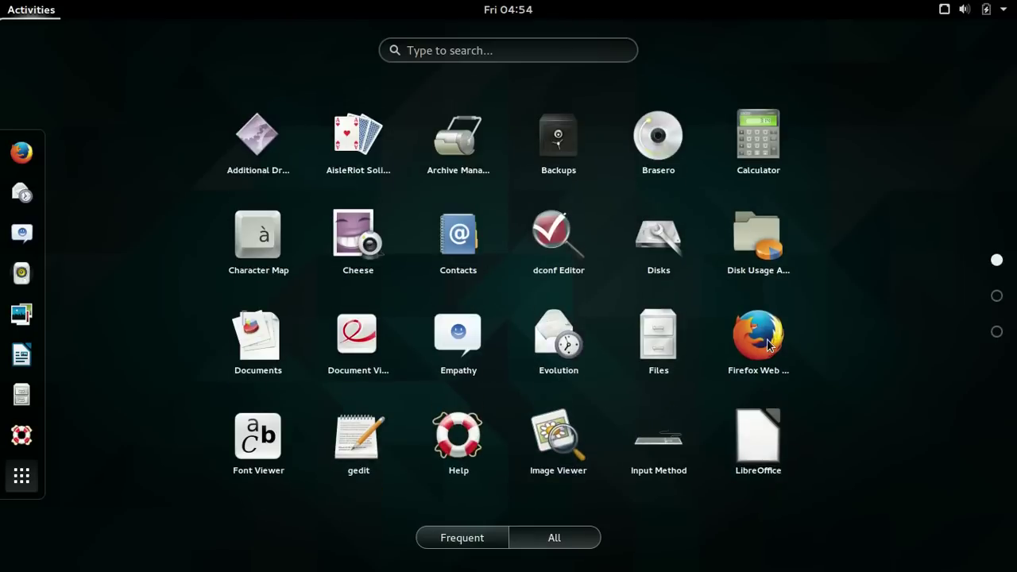
{"action": "scroll", "coordinate": [767, 344], "scroll_direction": "down", "scroll_amount": 1}
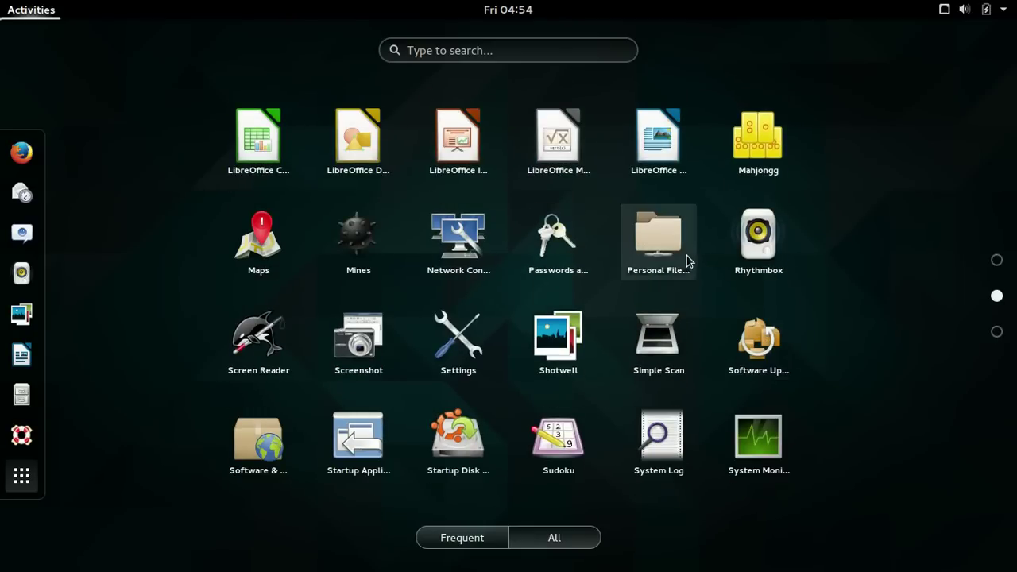
{"action": "scroll", "coordinate": [687, 260], "scroll_direction": "up", "scroll_amount": 1}
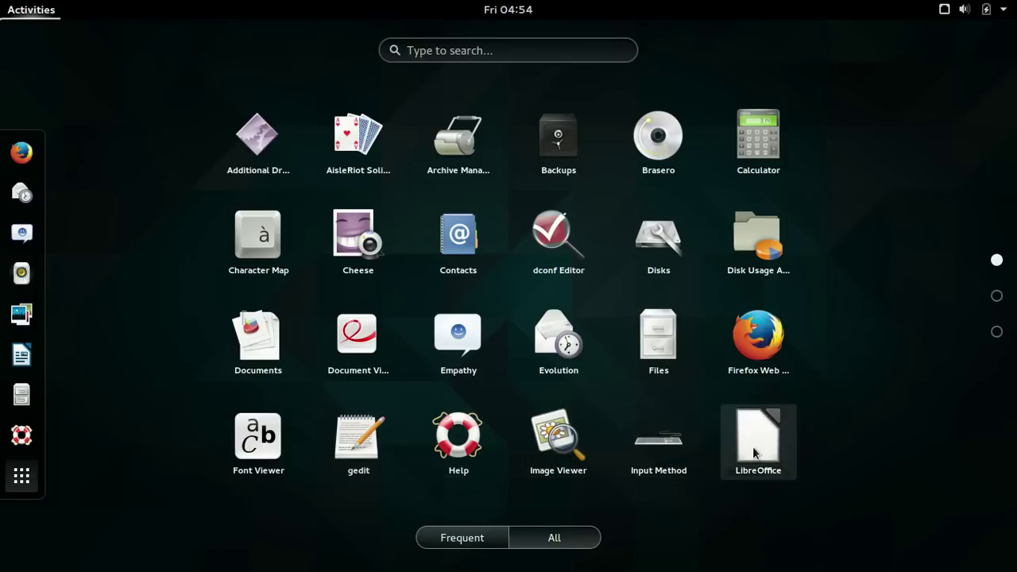
{"action": "scroll", "coordinate": [754, 445], "scroll_direction": "down", "scroll_amount": 1}
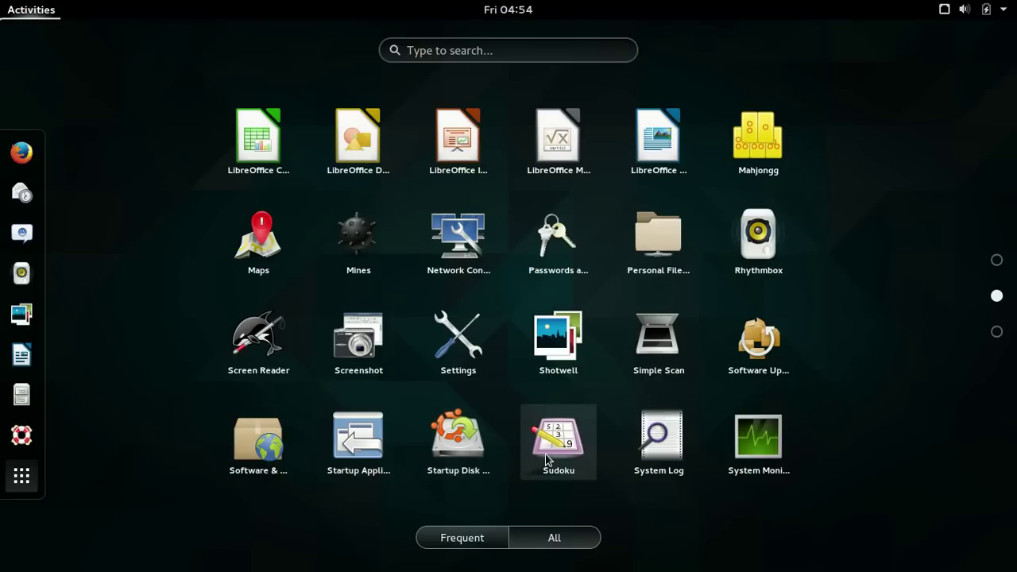
{"action": "scroll", "coordinate": [781, 437], "scroll_direction": "down", "scroll_amount": 1}
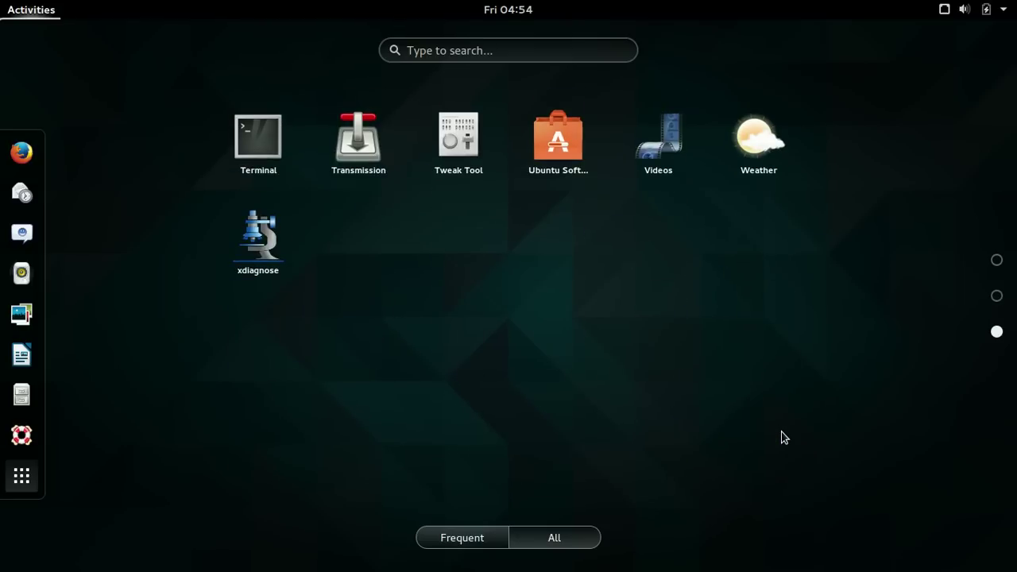
{"action": "scroll", "coordinate": [781, 437], "scroll_direction": "up", "scroll_amount": 1}
{"action": "scroll", "coordinate": [783, 436], "scroll_direction": "down", "scroll_amount": 1}
- Launch xdiagnose, authenticating with the account password, and close its X Diagnostics Settings window
{"action": "left_click", "coordinate": [258, 260]}
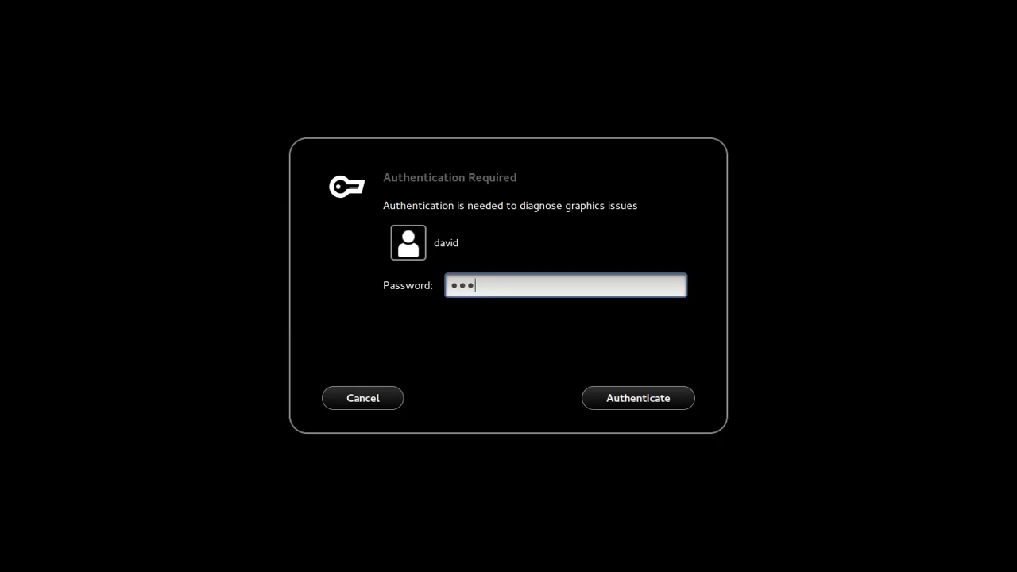
{"action": "key", "text": "Return"}
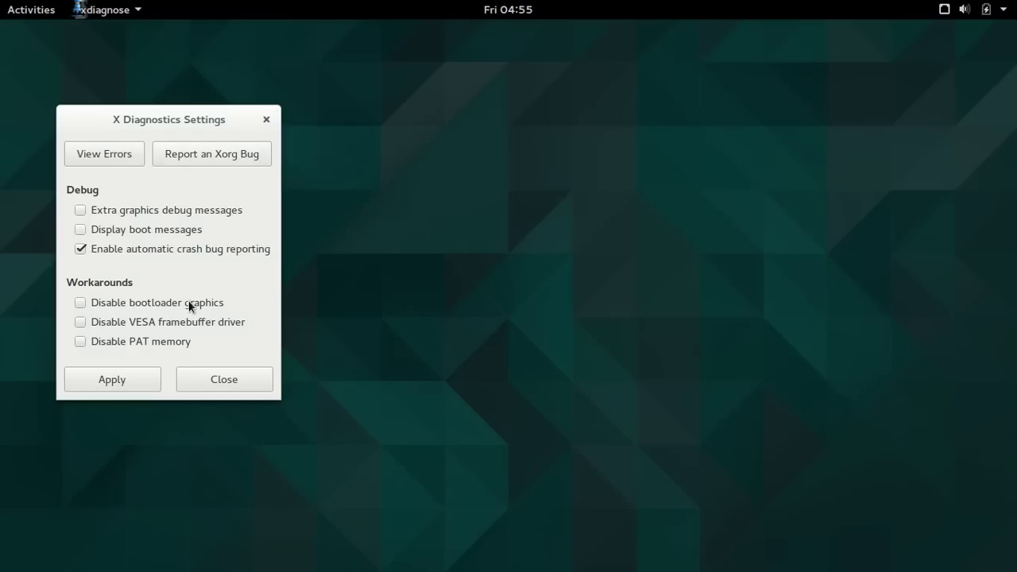
{"action": "left_click", "coordinate": [211, 380]}
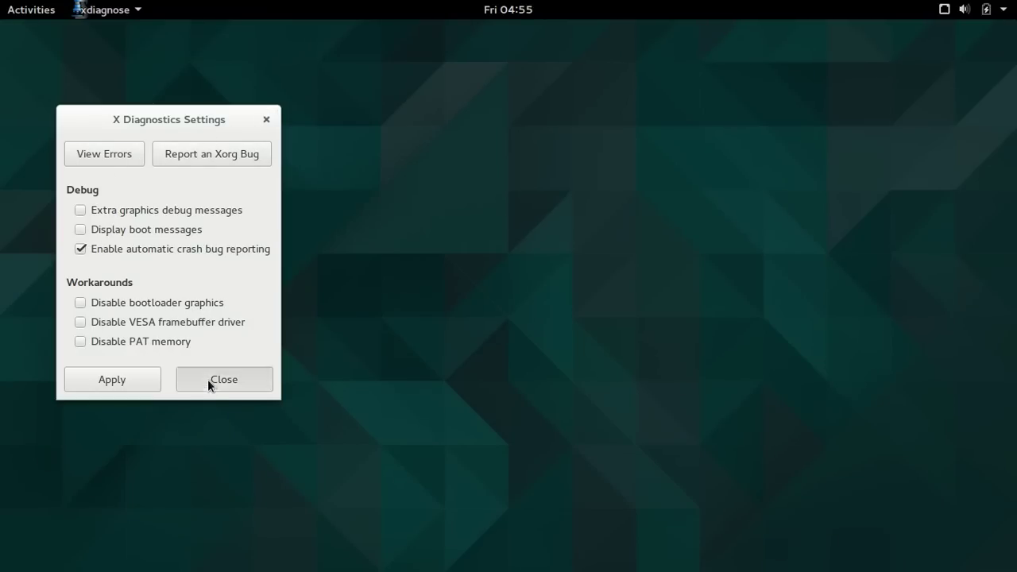
- Launch Tweak Tool from the last page of the full application grid in the Activities overview
{"action": "left_click", "coordinate": [9, 6]}
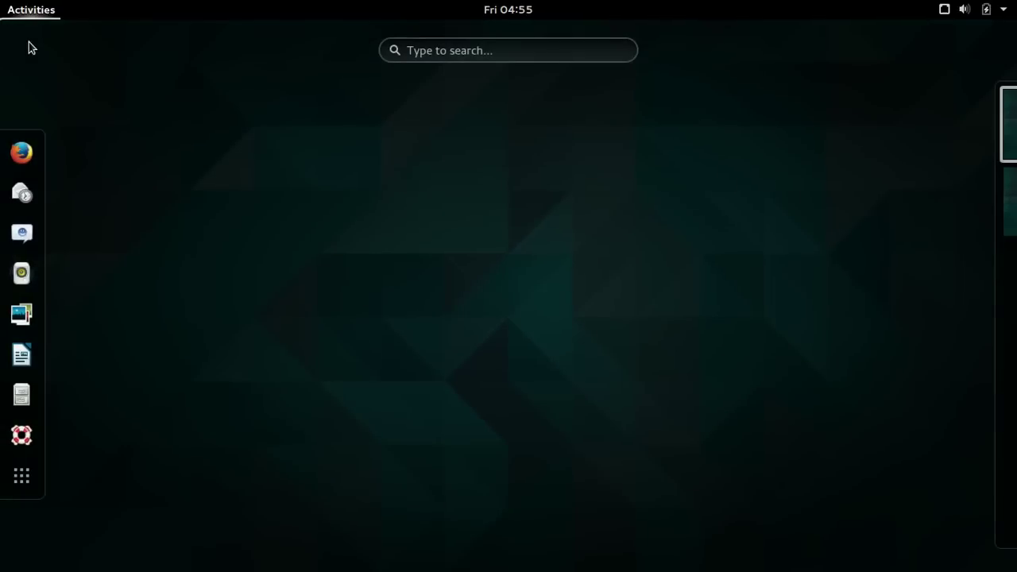
{"action": "left_click", "coordinate": [21, 476]}
{"action": "scroll", "coordinate": [618, 149], "scroll_direction": "down", "scroll_amount": 2}
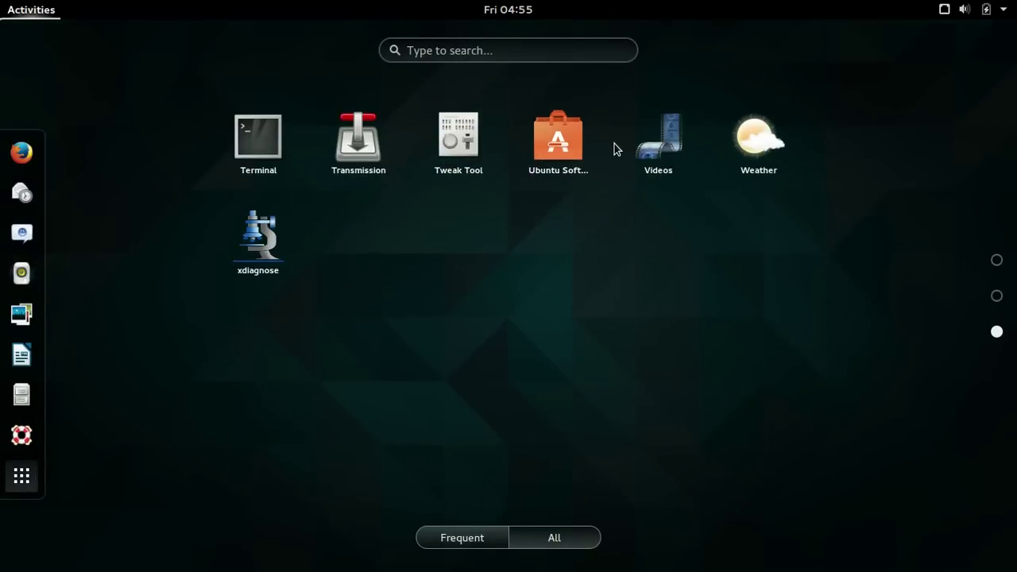
{"action": "scroll", "coordinate": [545, 233], "scroll_direction": "up", "scroll_amount": 2}
{"action": "scroll", "coordinate": [549, 236], "scroll_direction": "down", "scroll_amount": 2}
{"action": "left_click", "coordinate": [467, 151]}
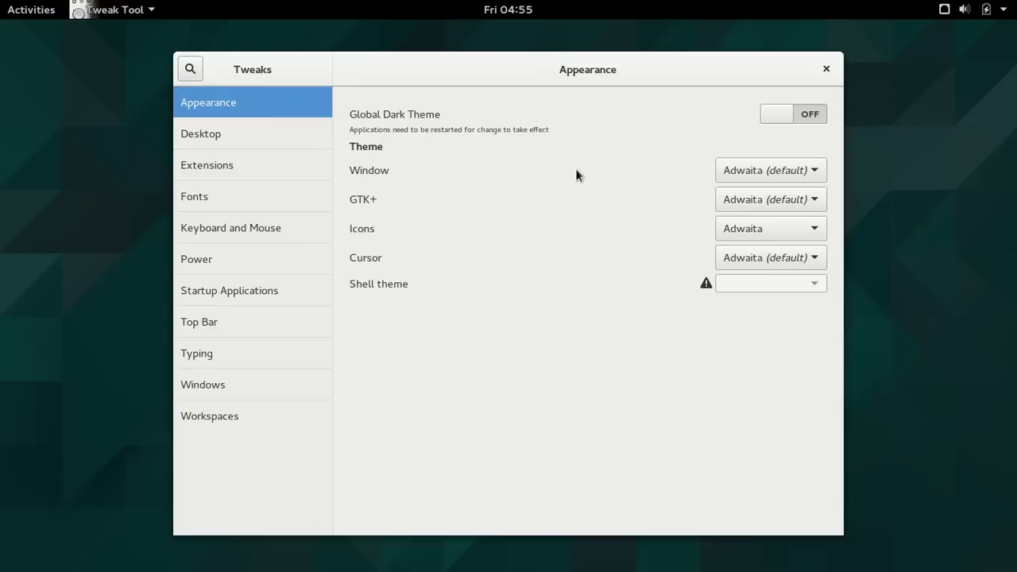
- Try the Numix window theme in the Appearance tweaks and set it back to Adwaita (default)
{"action": "left_click", "coordinate": [815, 170]}
{"action": "left_click", "coordinate": [763, 214]}
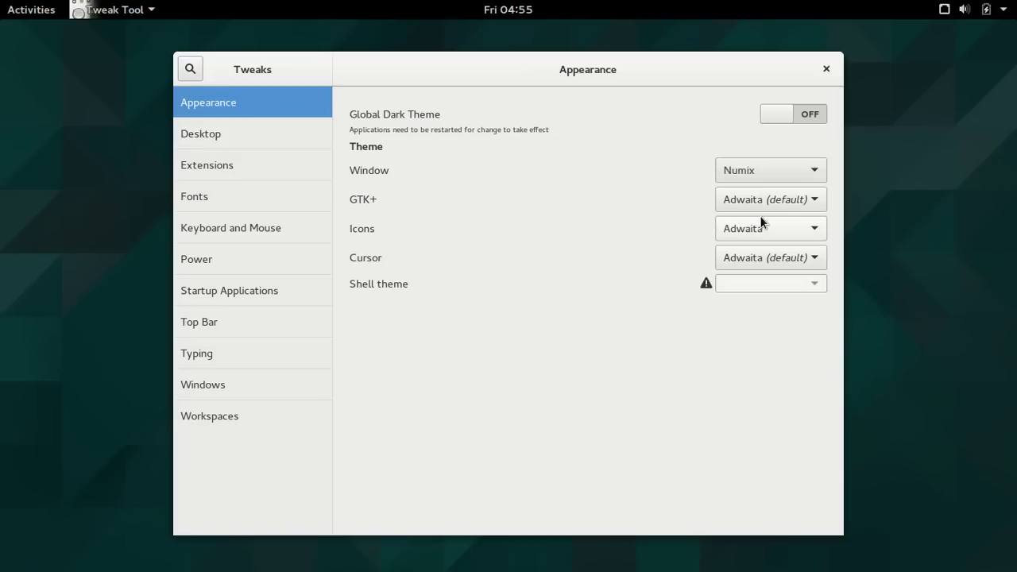
{"action": "left_click", "coordinate": [796, 172]}
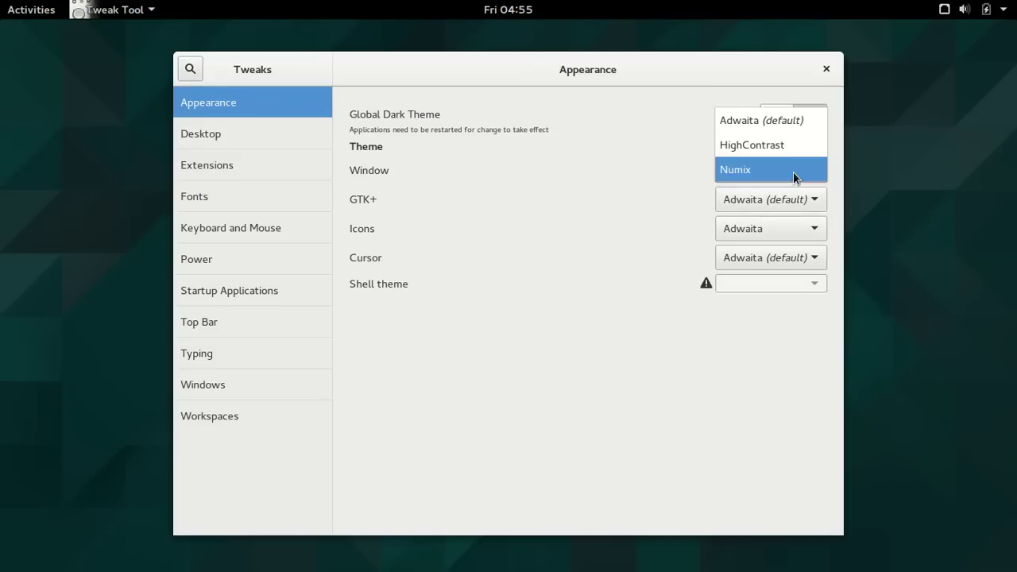
{"action": "left_click", "coordinate": [760, 127]}
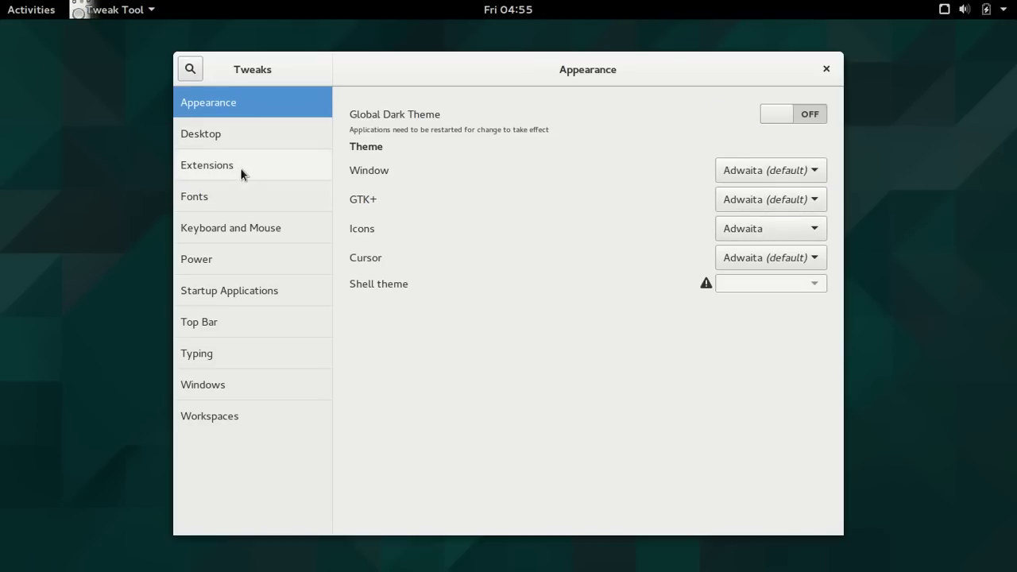
- Examine the Tweak Tool categories one after another, from Desktop through Fonts, Power, Top Bar, Typing and Windows to Workspaces
{"action": "left_click", "coordinate": [238, 140]}
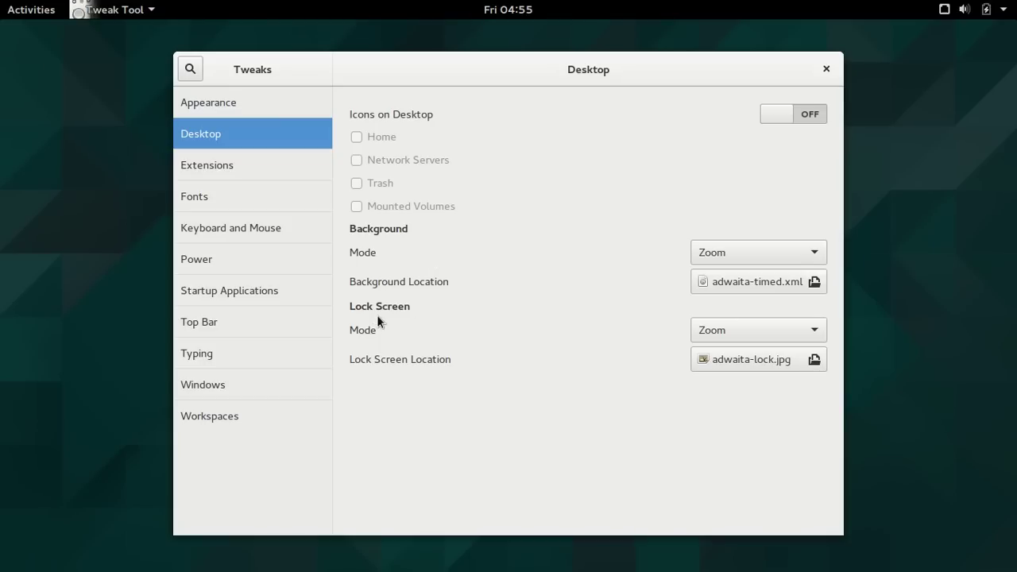
{"action": "left_click", "coordinate": [239, 170]}
{"action": "left_click", "coordinate": [256, 197]}
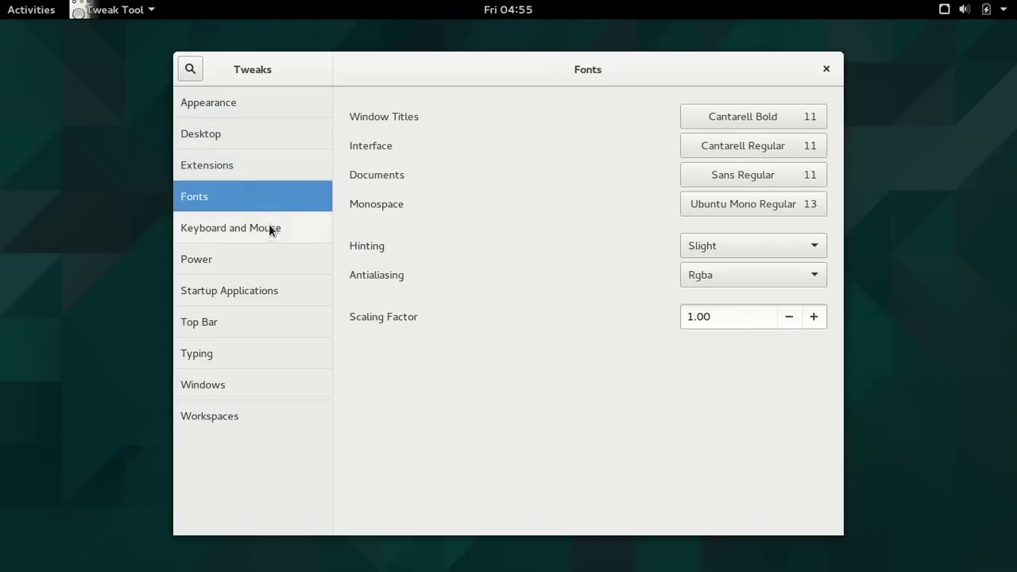
{"action": "left_click", "coordinate": [269, 228]}
{"action": "left_click", "coordinate": [275, 260]}
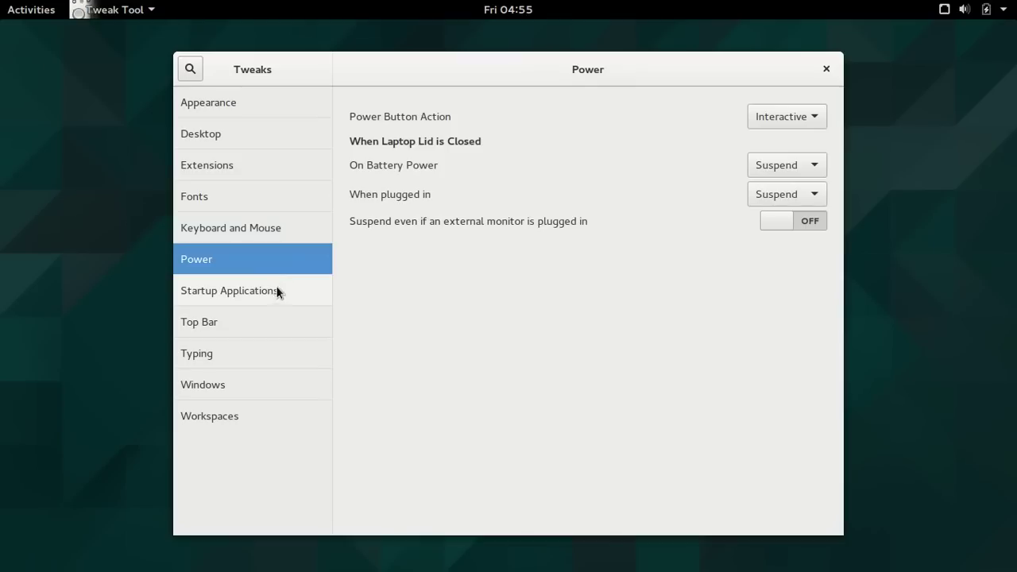
{"action": "left_click", "coordinate": [276, 291]}
{"action": "left_click", "coordinate": [277, 324]}
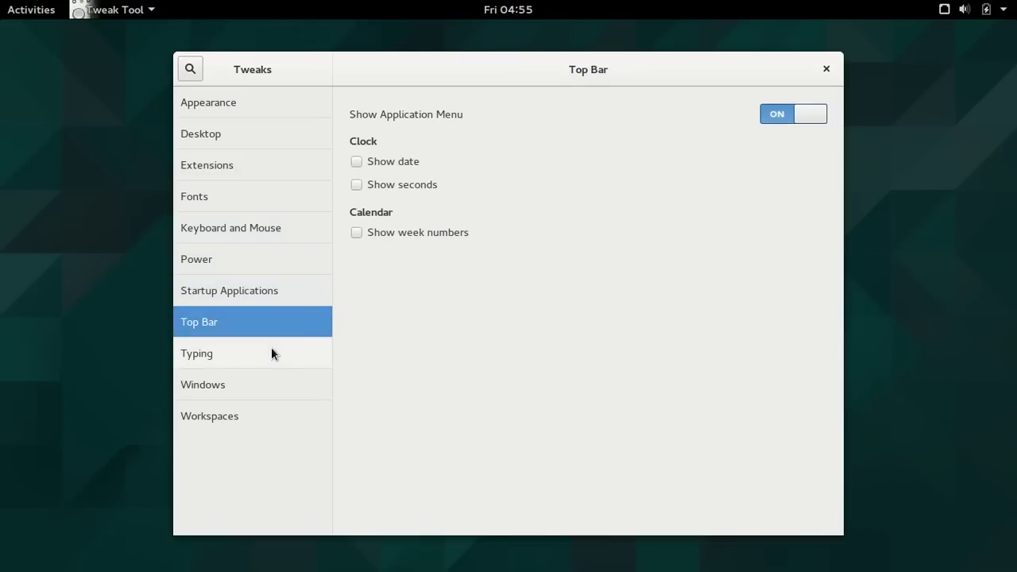
{"action": "left_click", "coordinate": [264, 353]}
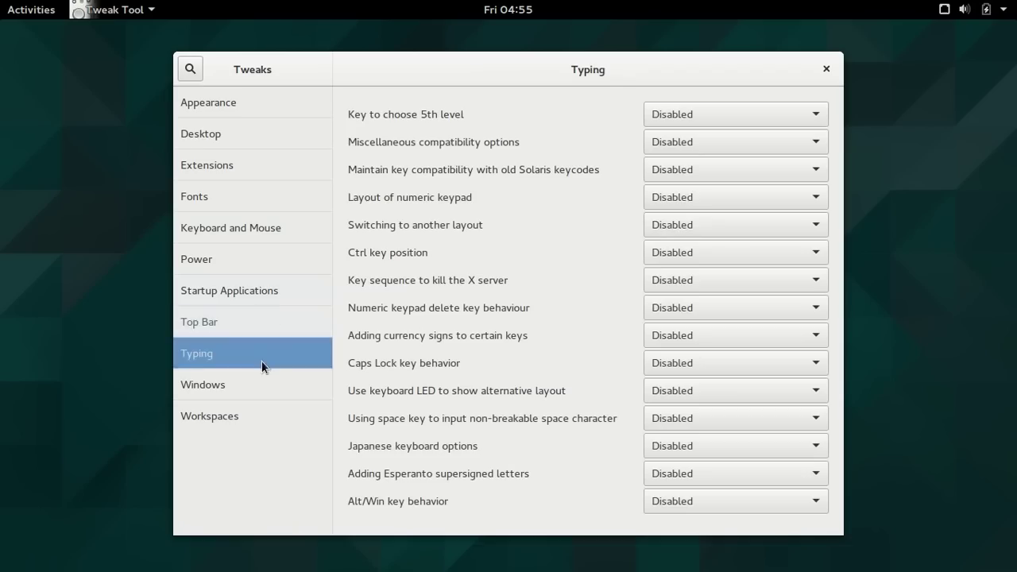
{"action": "left_click", "coordinate": [260, 384]}
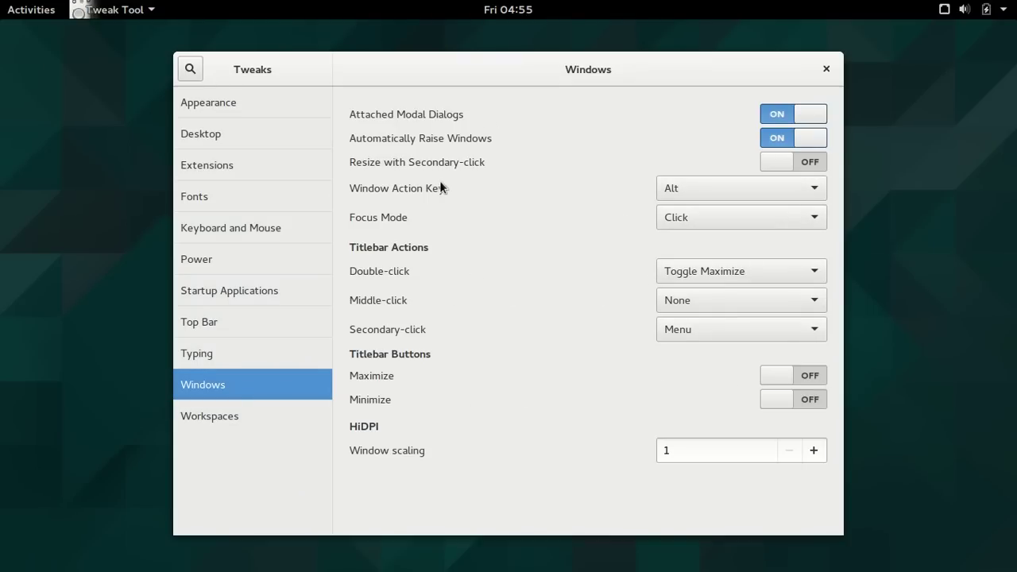
{"action": "left_click", "coordinate": [228, 414]}
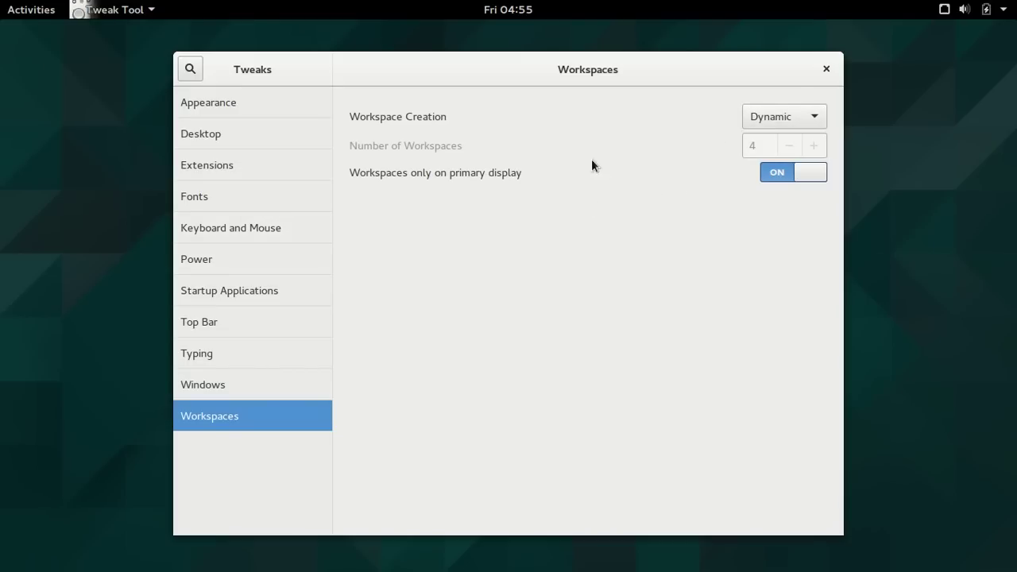
- Check the choices for Workspace Creation without changing them and return to the Desktop tweaks
{"action": "left_click", "coordinate": [761, 118]}
{"action": "left_click", "coordinate": [763, 118]}
{"action": "left_click", "coordinate": [764, 119]}
{"action": "left_click", "coordinate": [767, 119]}
{"action": "left_click", "coordinate": [270, 134]}
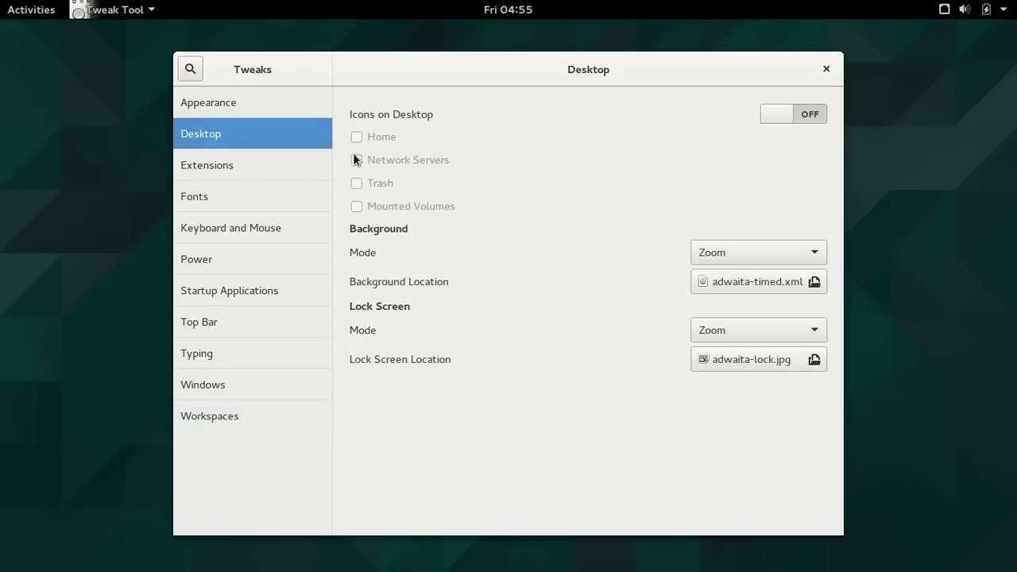
- Switch Global Dark Theme on in the Appearance tweaks and turn it off again
{"action": "left_click", "coordinate": [253, 108]}
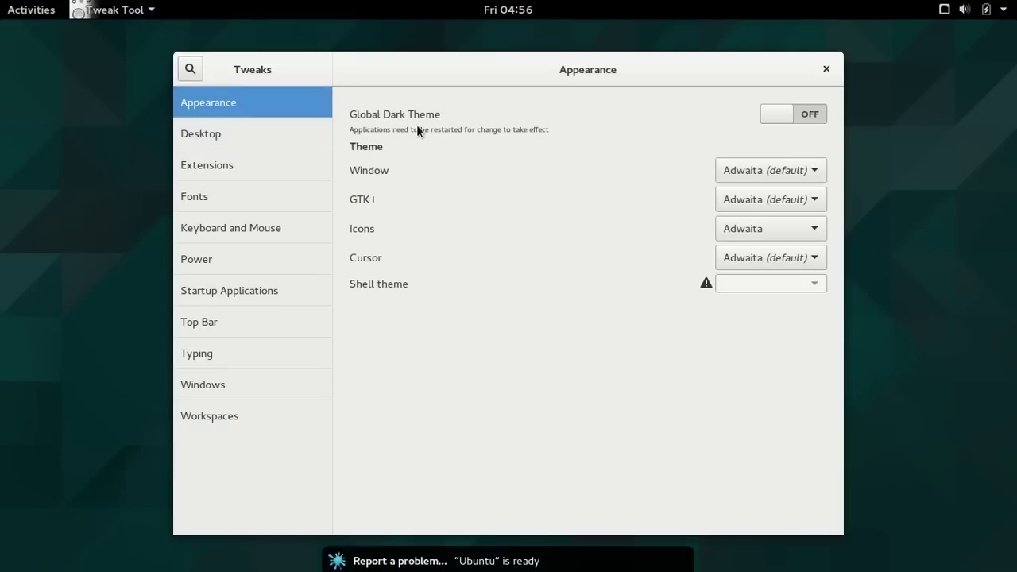
{"action": "left_click", "coordinate": [804, 116]}
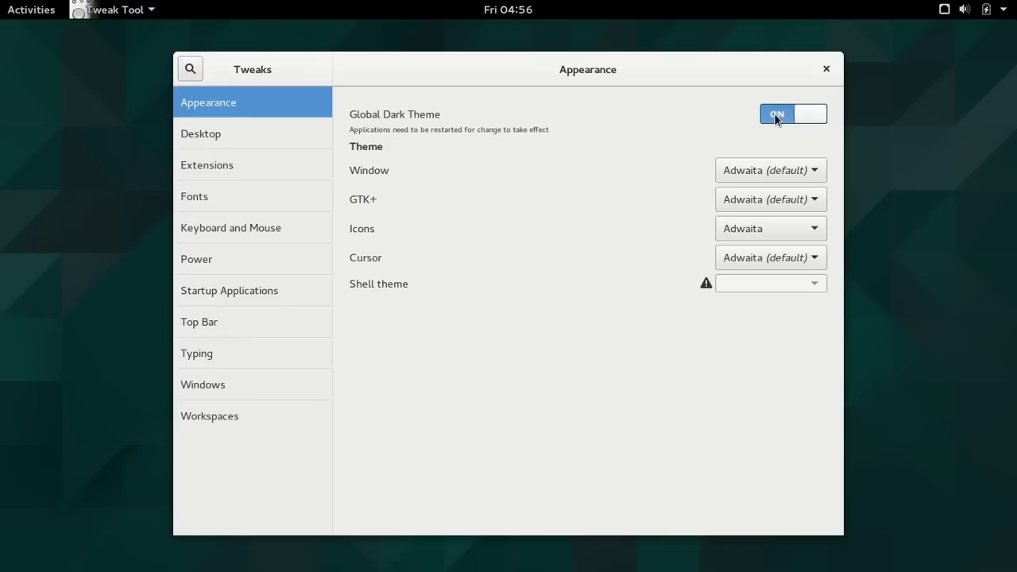
{"action": "left_click", "coordinate": [773, 116]}
- Set both the GTK+ theme and the Window theme to Numix in the Appearance tweaks
{"action": "left_click", "coordinate": [761, 198]}
{"action": "key", "text": "Escape"}
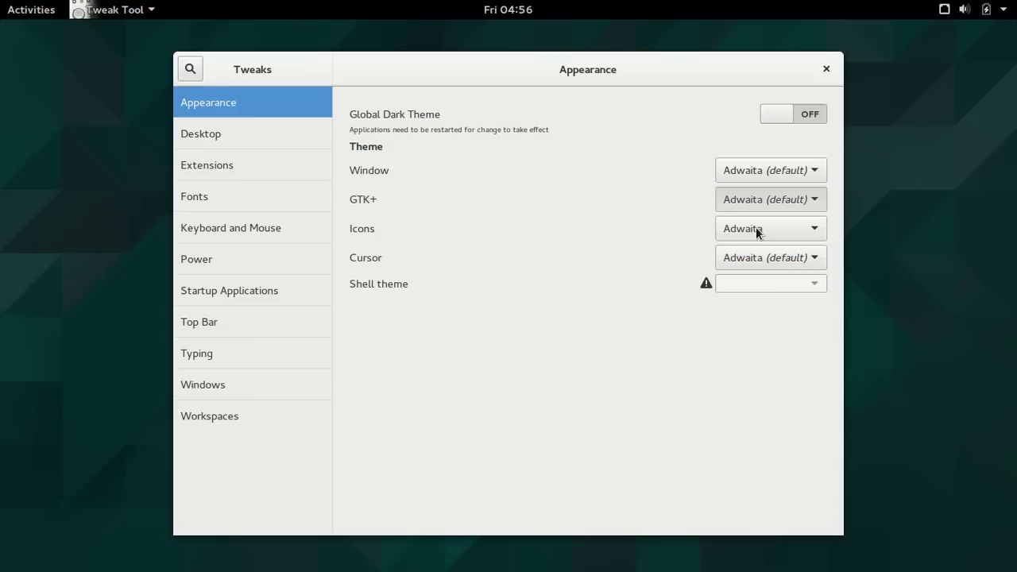
{"action": "key", "text": "Down"}
{"action": "key", "text": "Down"}
{"action": "left_click", "coordinate": [748, 168]}
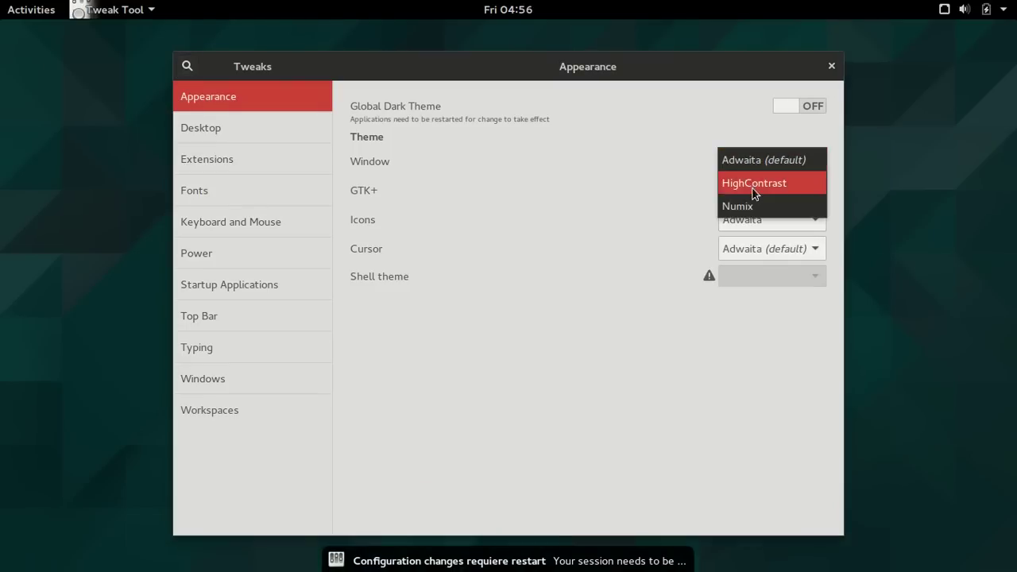
{"action": "left_click", "coordinate": [750, 205]}
- Try the HighContrast and Humanity icon themes in the Appearance tweaks
{"action": "left_click", "coordinate": [751, 224]}
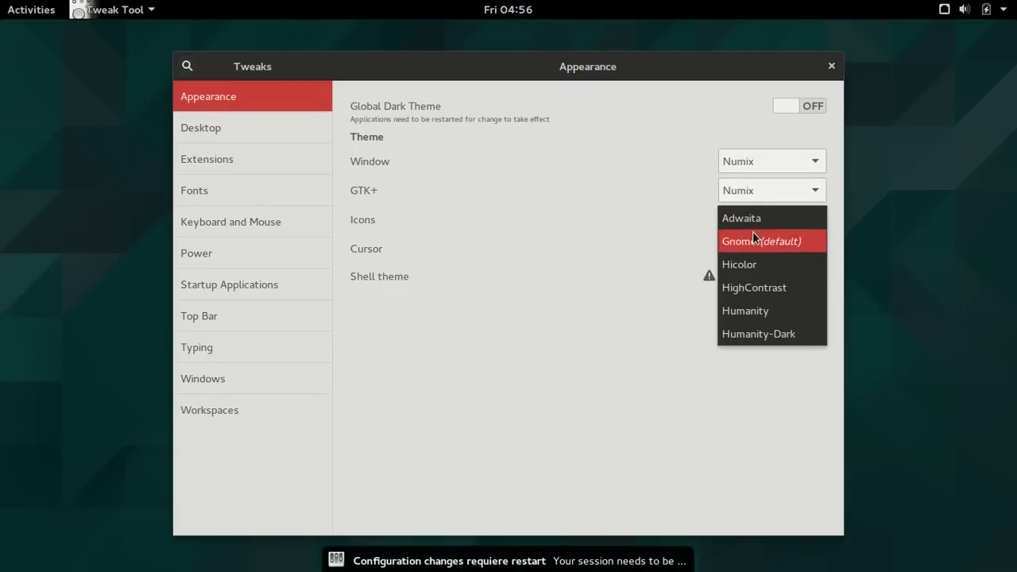
{"action": "left_click", "coordinate": [753, 263]}
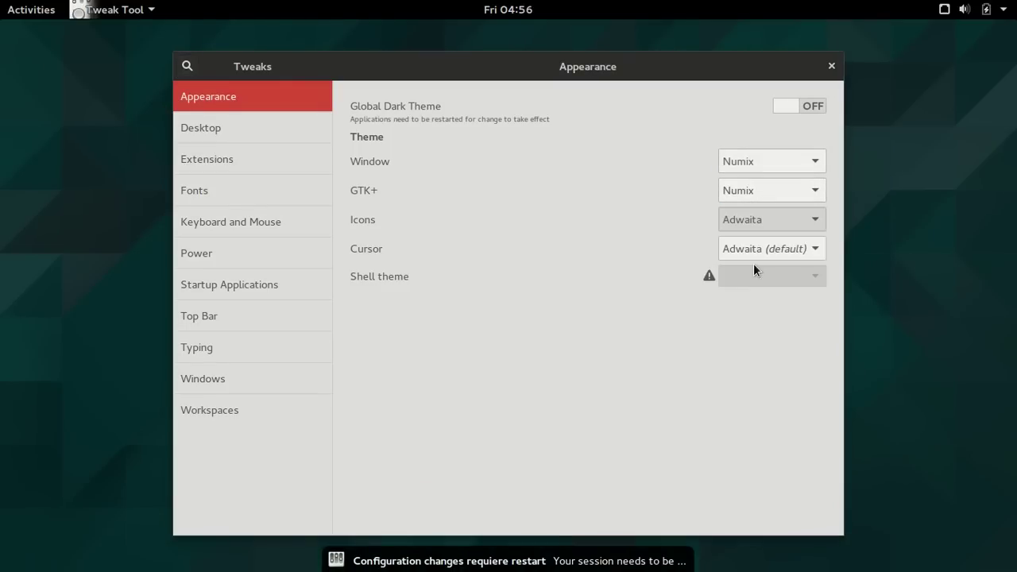
{"action": "left_click", "coordinate": [751, 222]}
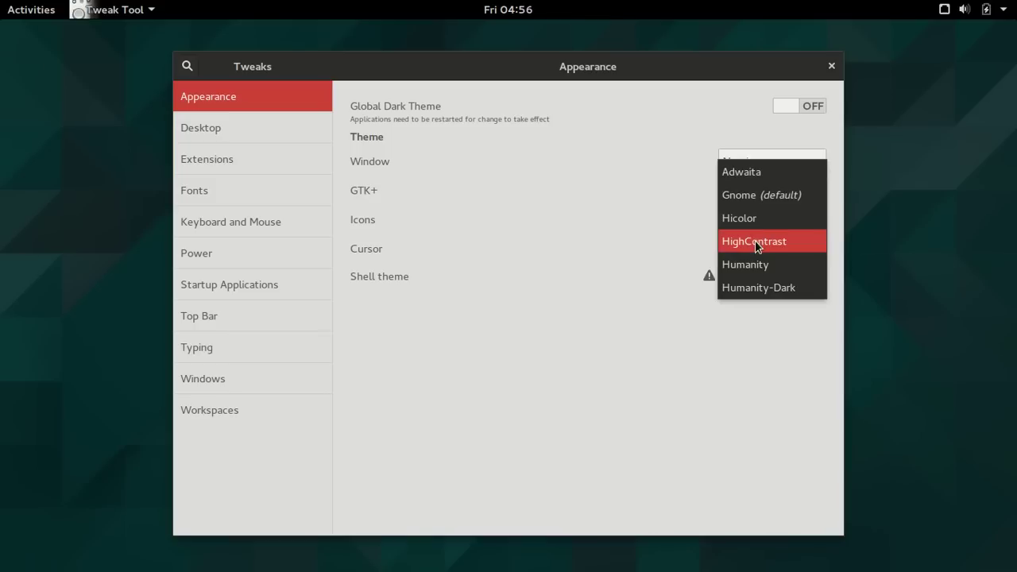
{"action": "left_click", "coordinate": [754, 242]}
{"action": "left_click", "coordinate": [745, 219]}
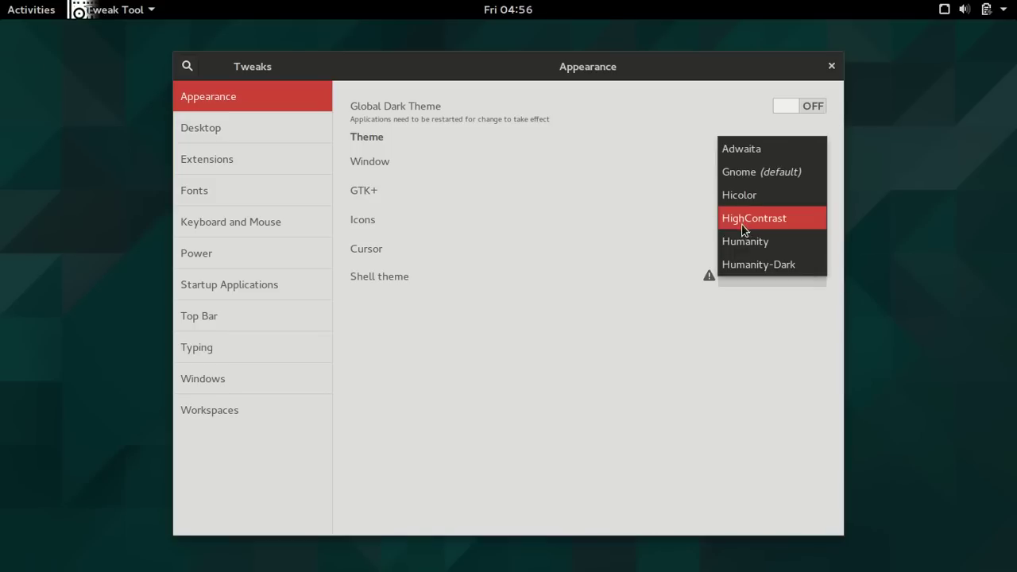
{"action": "left_click", "coordinate": [737, 242]}
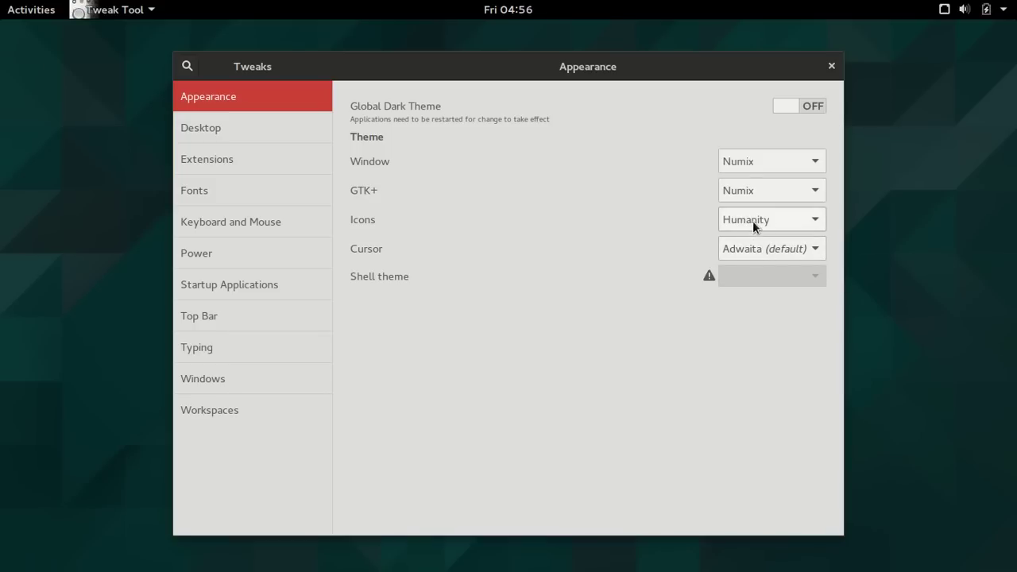
- Set the icon theme to Humanity-Dark and look at the available cursor themes
{"action": "left_click", "coordinate": [765, 220]}
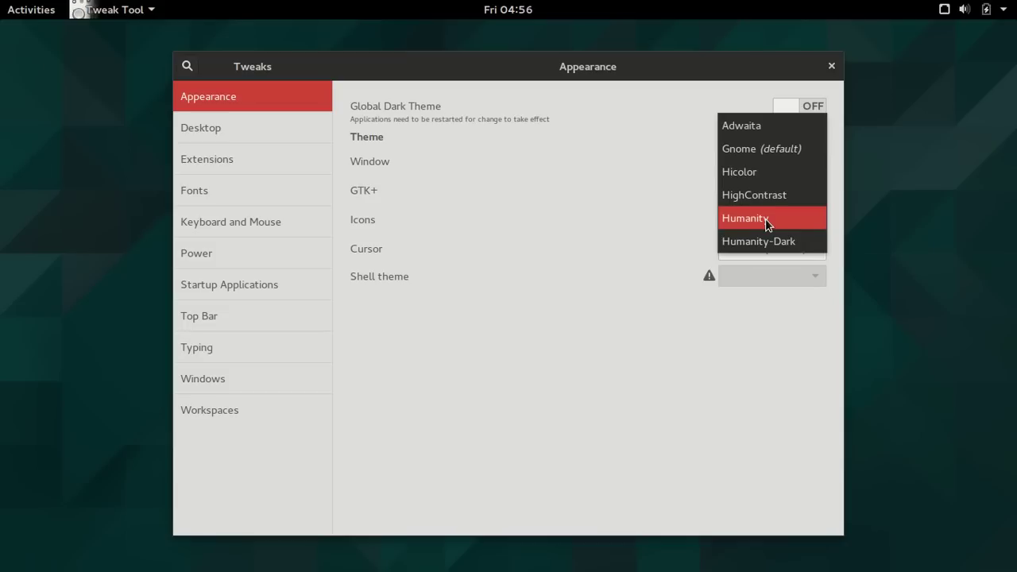
{"action": "left_click", "coordinate": [799, 241]}
{"action": "left_click", "coordinate": [799, 242]}
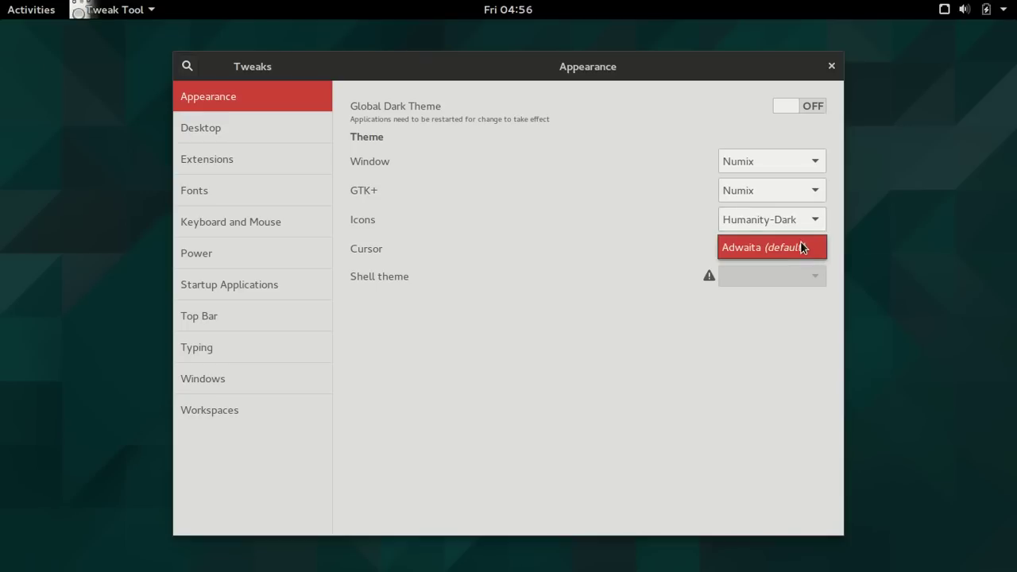
- Bring up the Ubuntu internal error window from the Activities overview, continue with the report and cancel the collection of problem information
{"action": "left_click", "coordinate": [43, 15]}
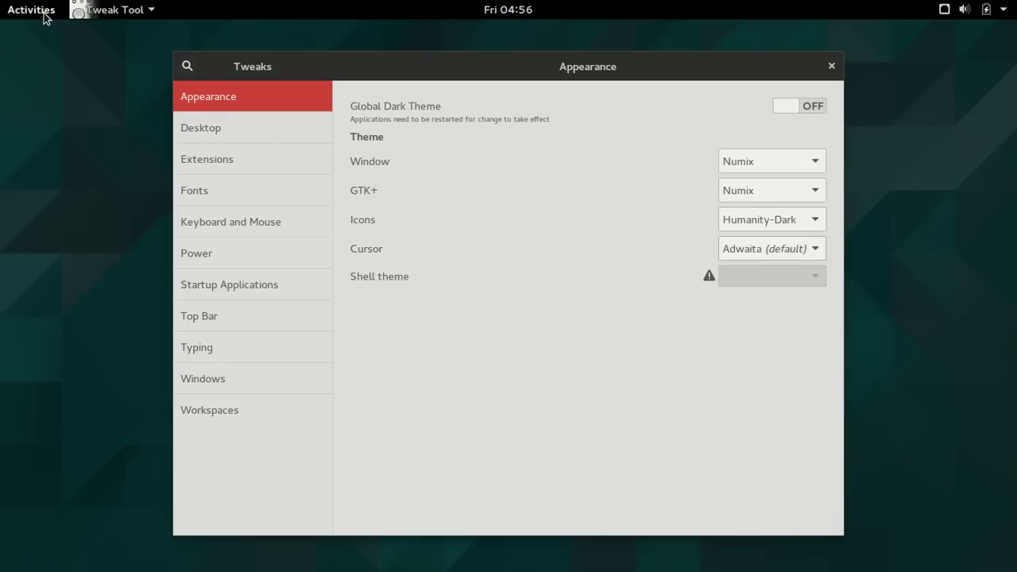
{"action": "left_click", "coordinate": [35, 16]}
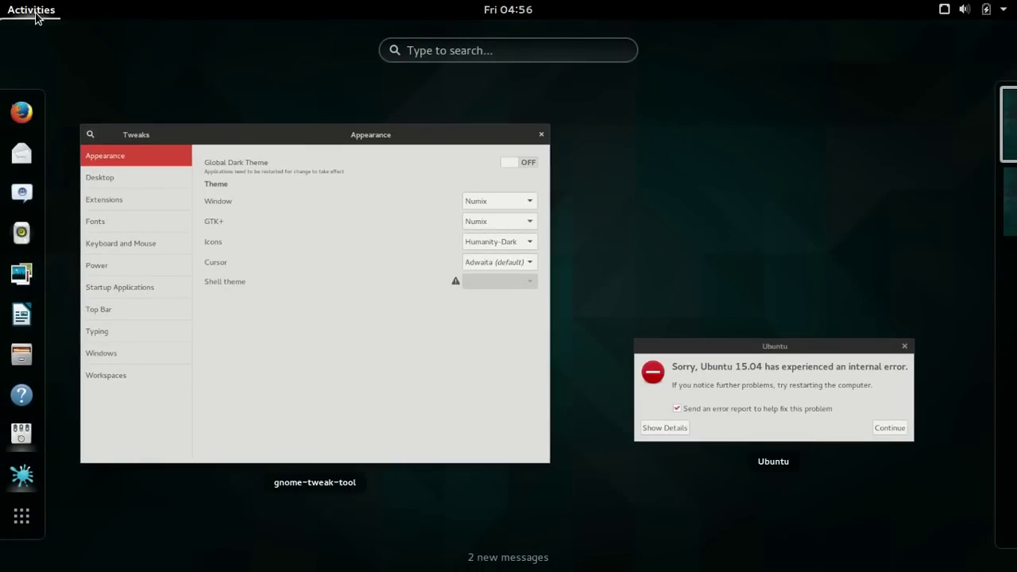
{"action": "left_click", "coordinate": [817, 374]}
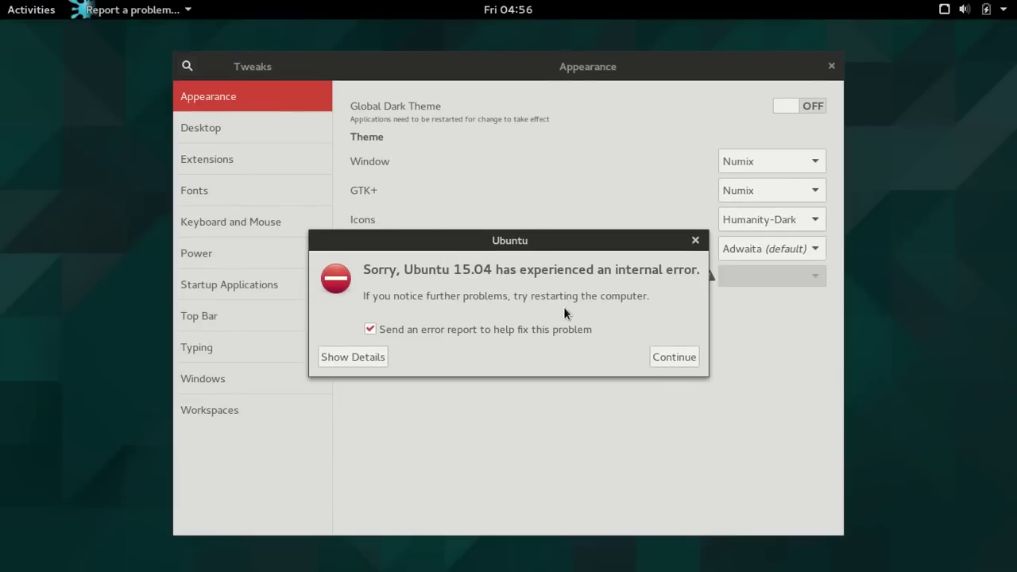
{"action": "left_click", "coordinate": [680, 358]}
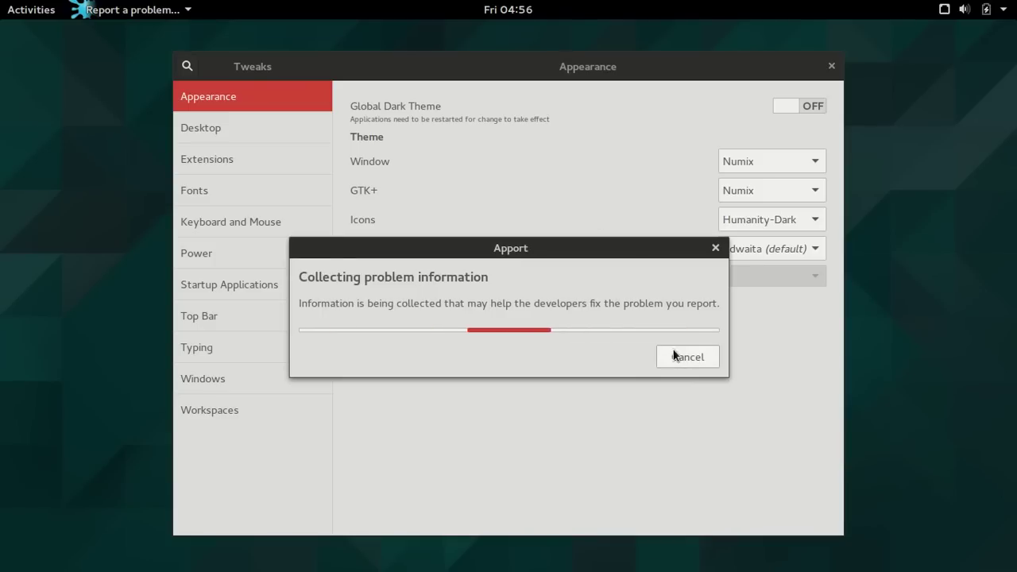
{"action": "left_click", "coordinate": [677, 356]}
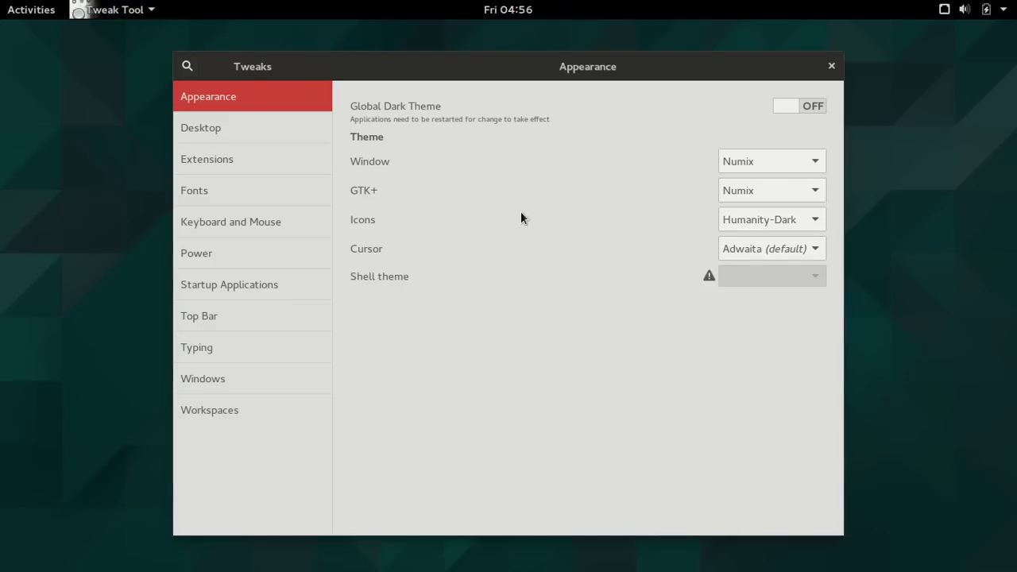
- Check the cursor theme choices again, bring up the Problem in nautilus window from the Activities overview and close it
{"action": "left_click", "coordinate": [776, 248]}
{"action": "left_click", "coordinate": [776, 248]}
{"action": "left_click", "coordinate": [35, 15]}
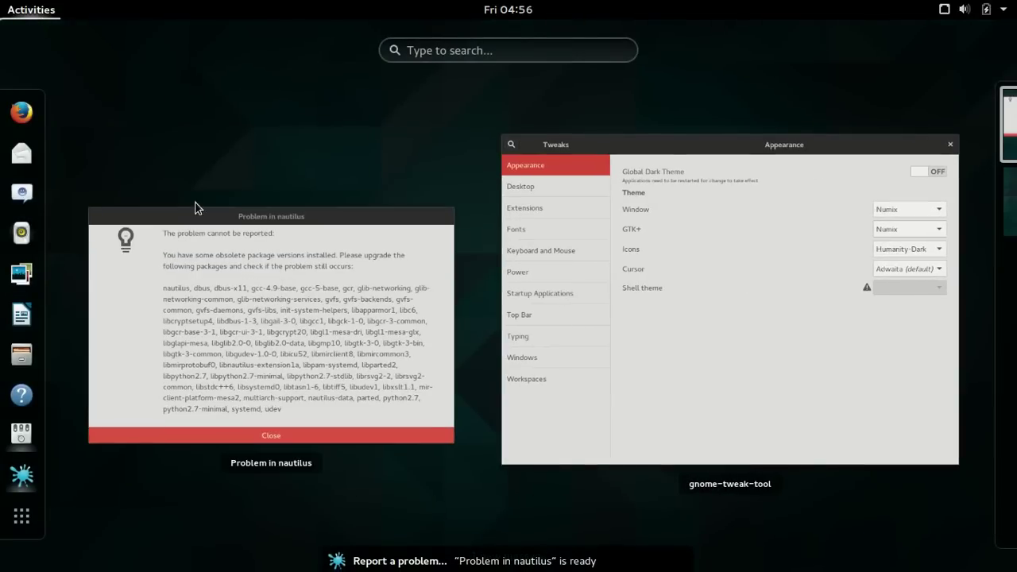
{"action": "left_click", "coordinate": [242, 251]}
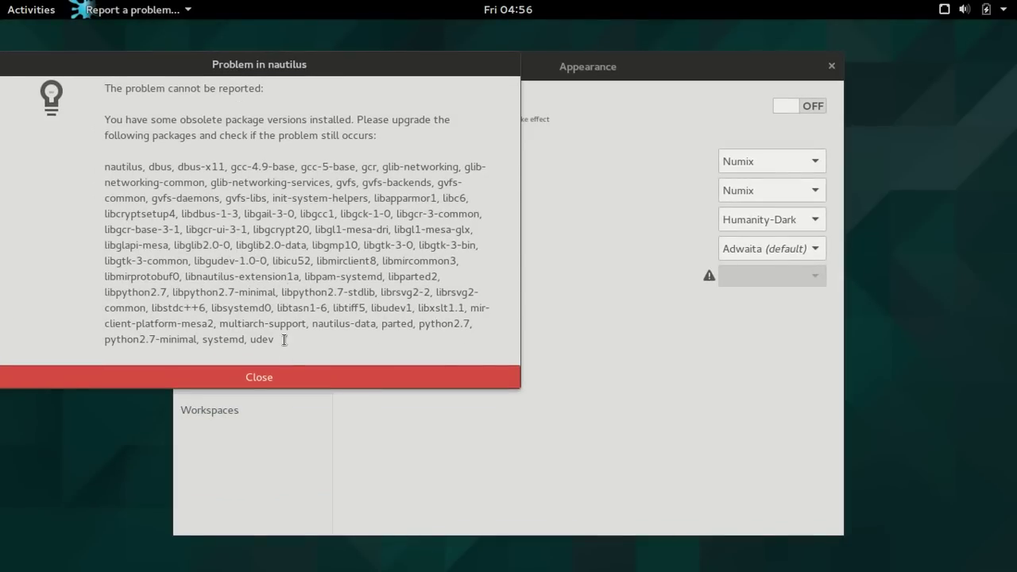
{"action": "left_click", "coordinate": [284, 376]}
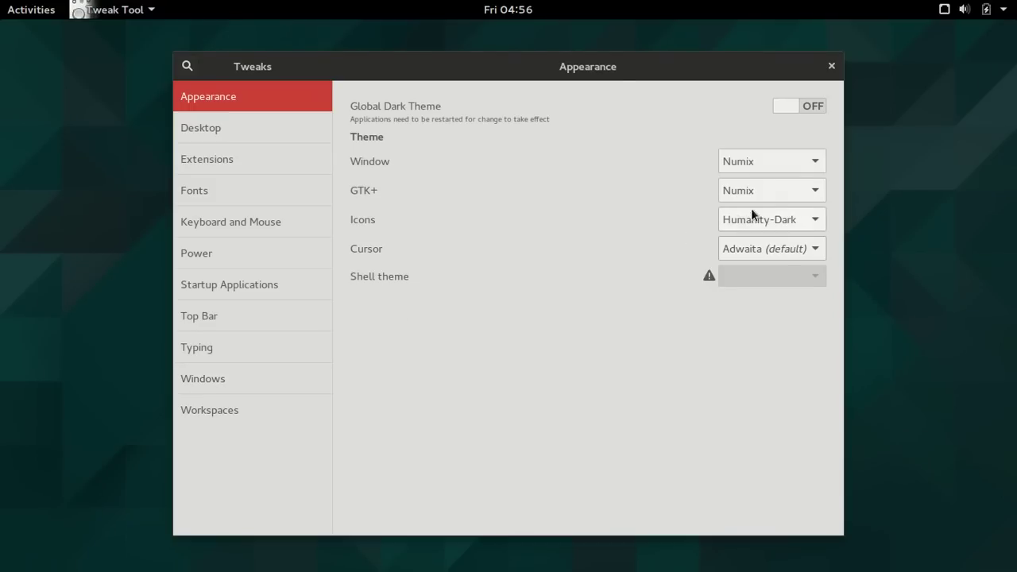
- Launch Files from the Activities overview to view the new themes, move its window aside and bring Tweak Tool back in front
{"action": "left_click", "coordinate": [36, 12]}
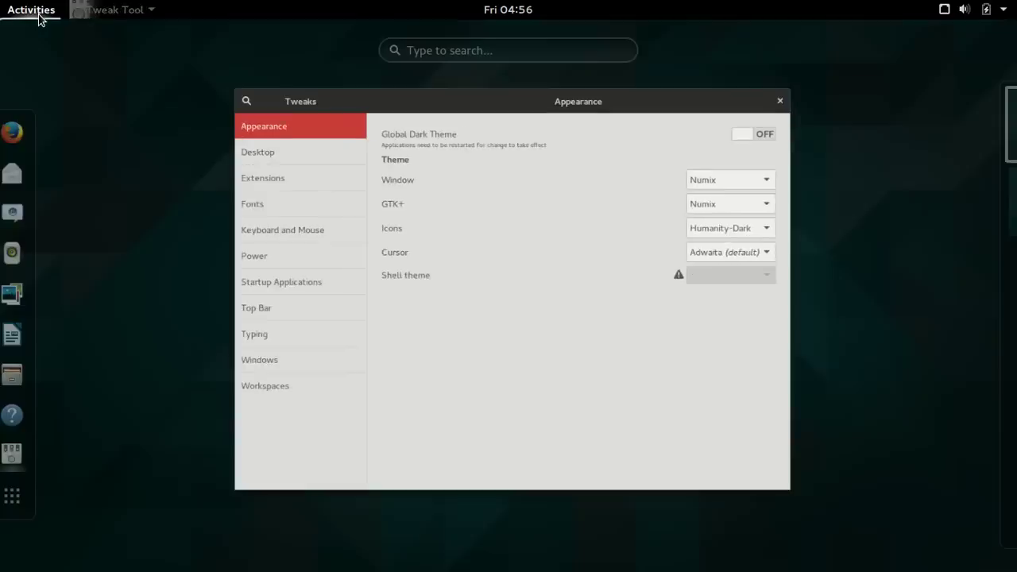
{"action": "left_click", "coordinate": [35, 378]}
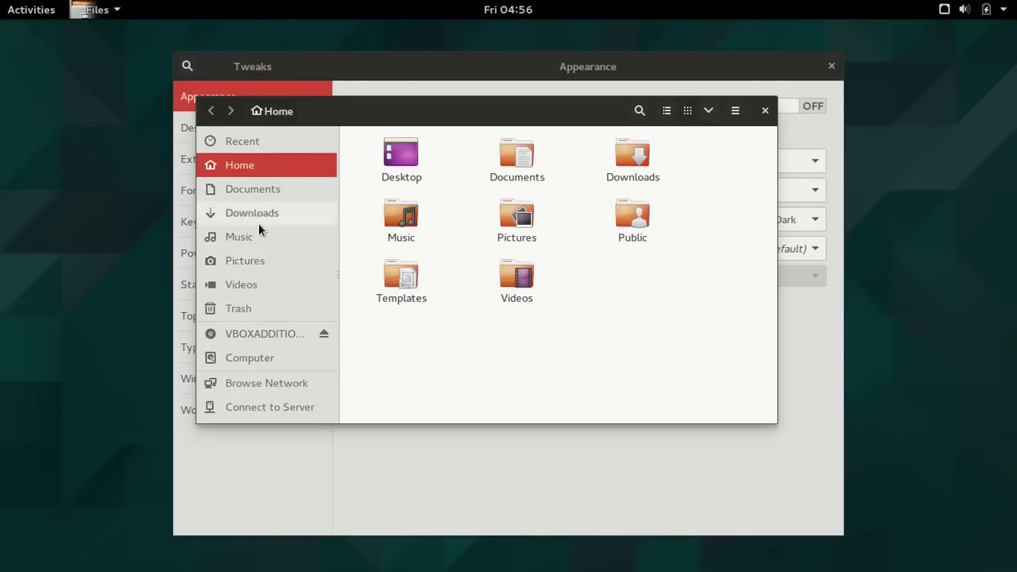
{"action": "left_click_drag", "start_coordinate": [554, 120], "coordinate": [495, 145]}
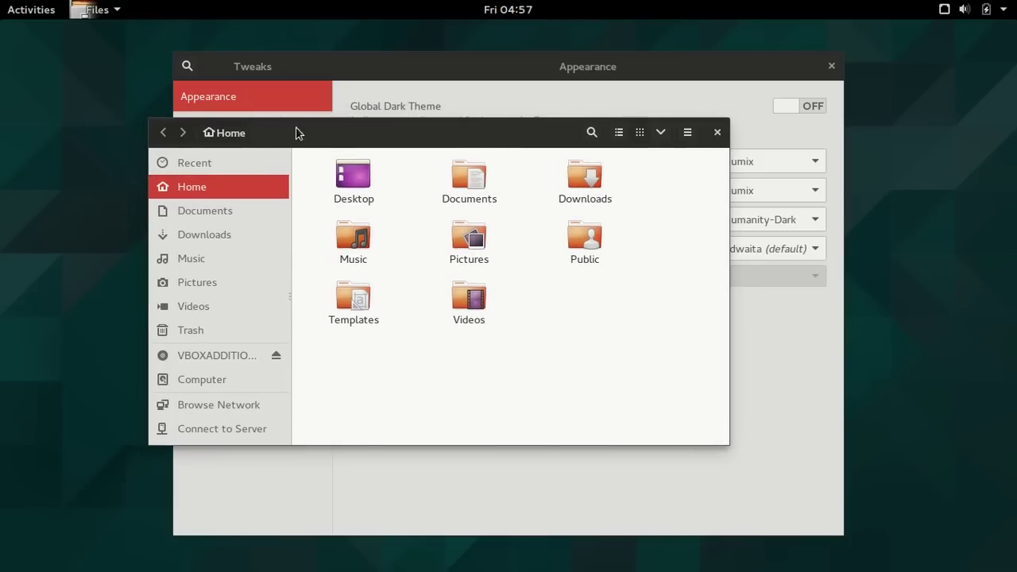
{"action": "left_click", "coordinate": [604, 86]}
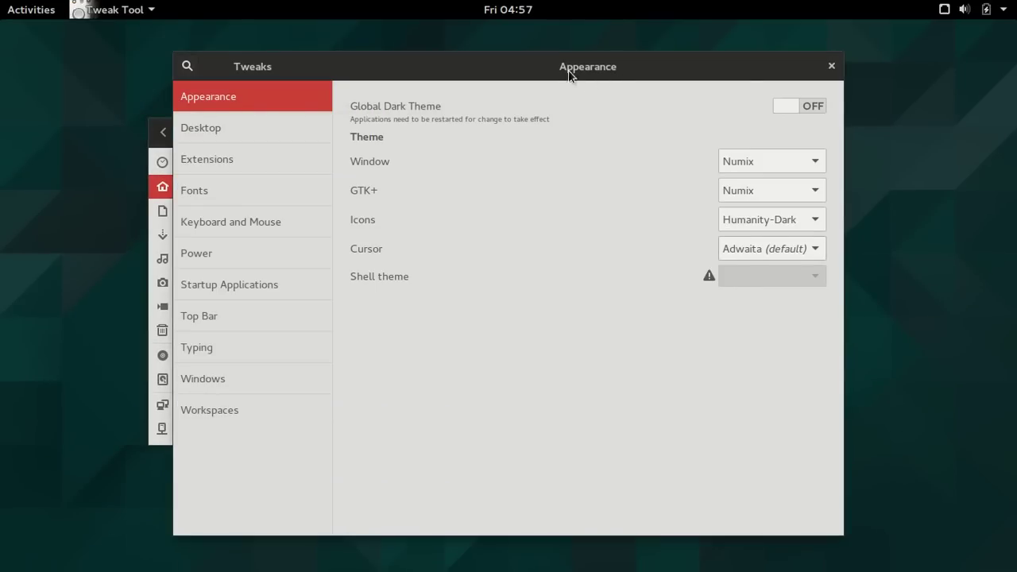
{"action": "mouse_move", "coordinate": [570, 70]}
{"action": "left_mouse_down"}
{"action": "mouse_move", "coordinate": [745, 69]}
{"action": "mouse_move", "coordinate": [573, 72]}
{"action": "left_mouse_up"}
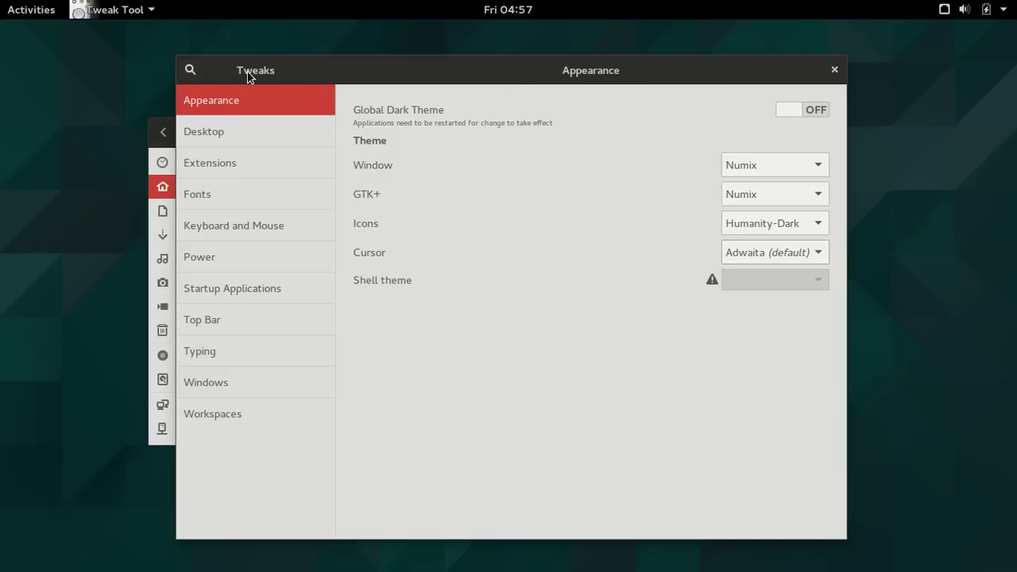
- Show the search field in Tweak Tool and close both the Tweak Tool and Files windows
{"action": "left_click", "coordinate": [190, 70]}
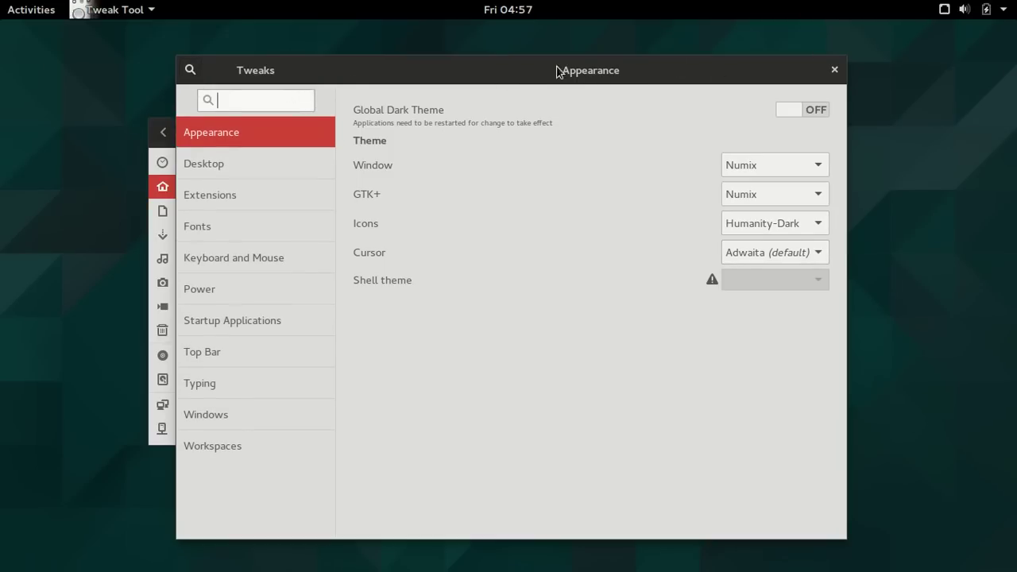
{"action": "left_click", "coordinate": [834, 71]}
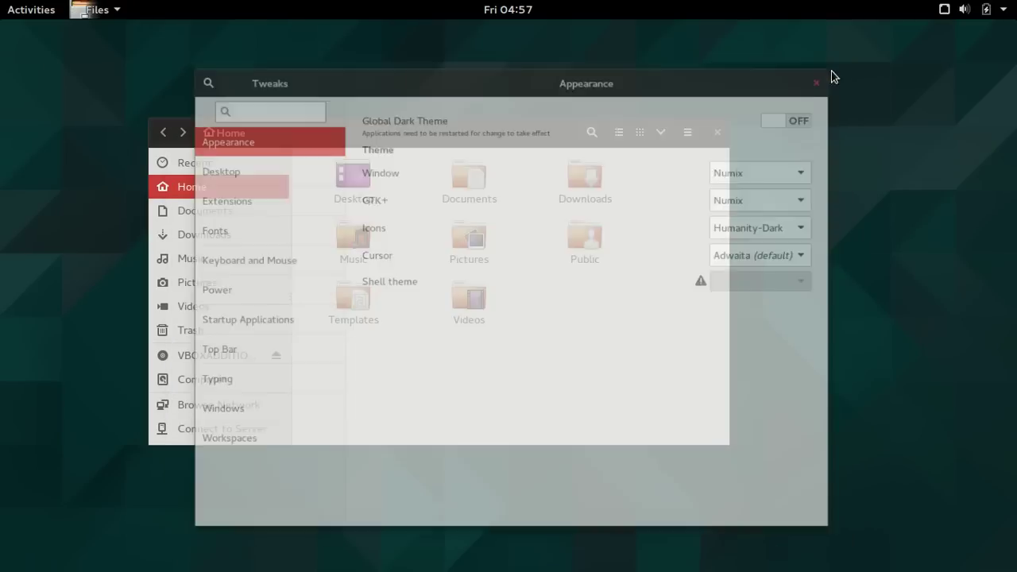
{"action": "left_click", "coordinate": [720, 132]}
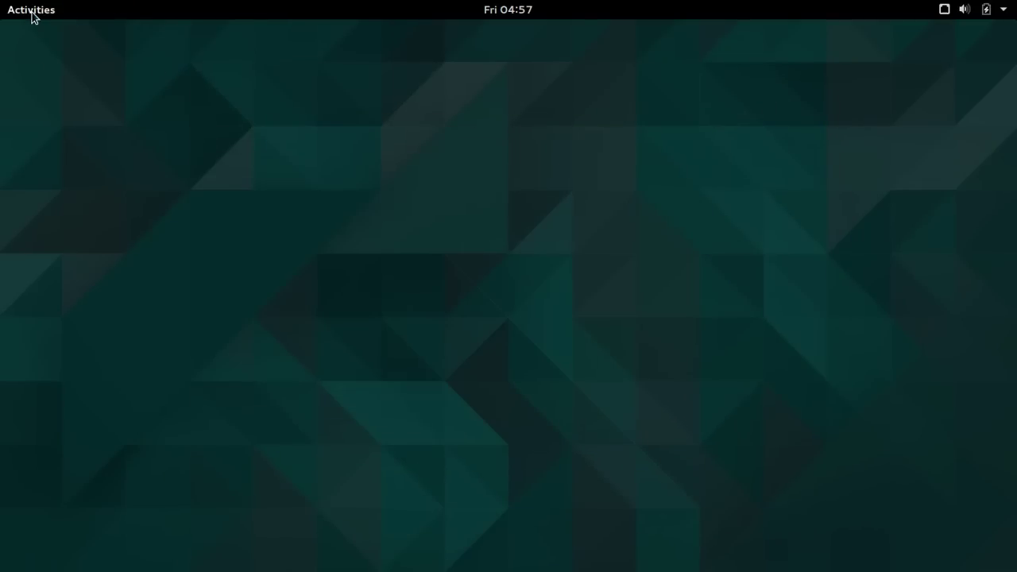
- Browse all installed applications in the Activities overview, launch System Monitor and move its window toward the middle of the desktop
{"action": "left_click", "coordinate": [32, 16]}
{"action": "left_click", "coordinate": [23, 474]}
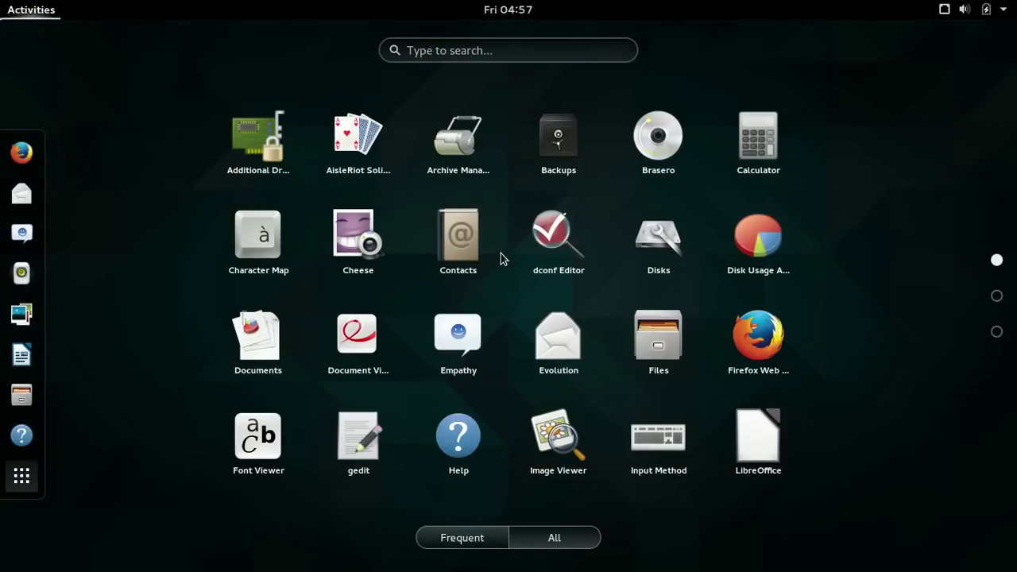
{"action": "scroll", "coordinate": [501, 254], "scroll_direction": "down", "scroll_amount": 1}
{"action": "scroll", "coordinate": [490, 252], "scroll_direction": "down", "scroll_amount": 1}
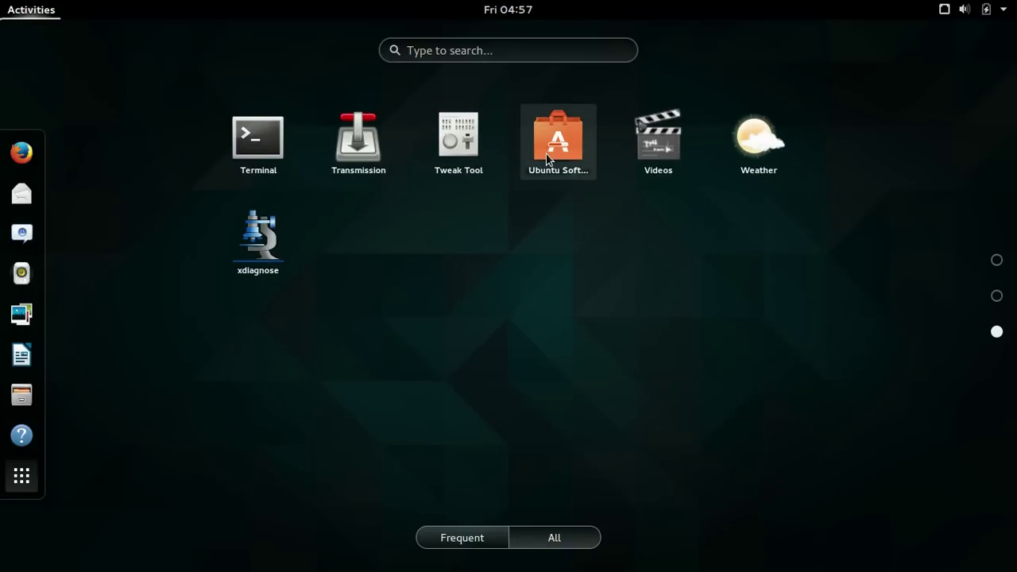
{"action": "scroll", "coordinate": [584, 232], "scroll_direction": "up", "scroll_amount": 1}
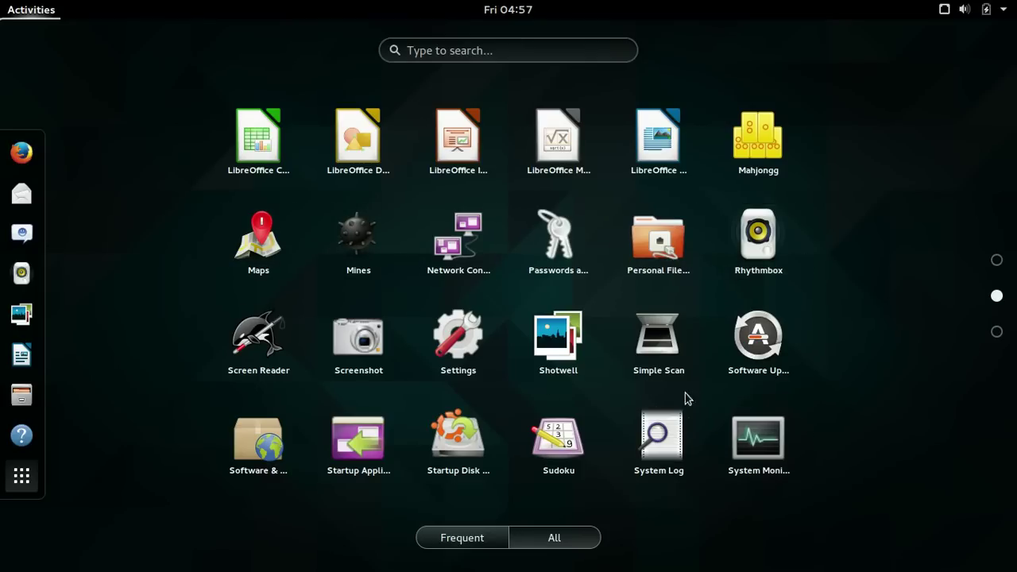
{"action": "left_click", "coordinate": [747, 442]}
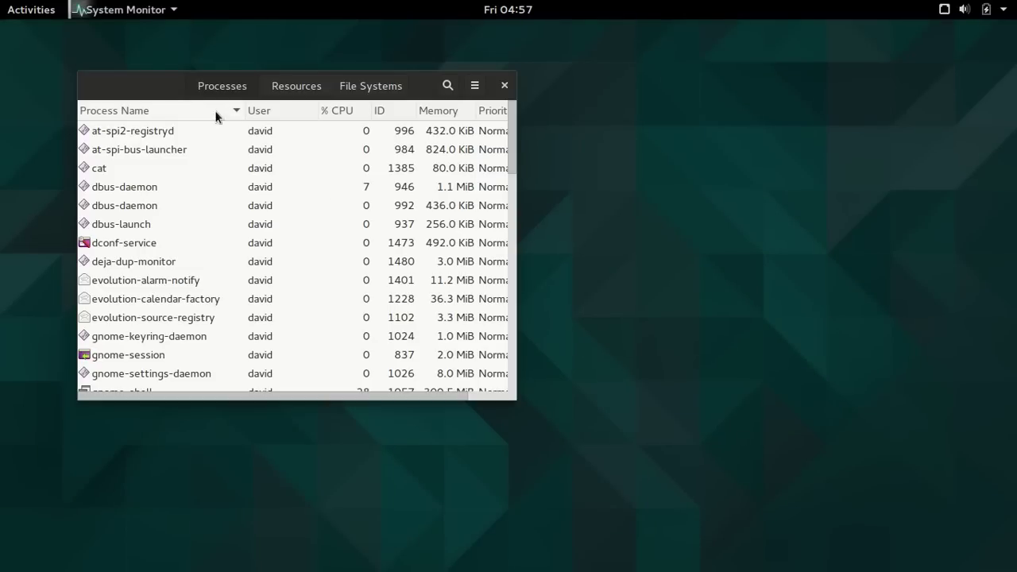
{"action": "left_click_drag", "start_coordinate": [222, 81], "coordinate": [310, 127]}
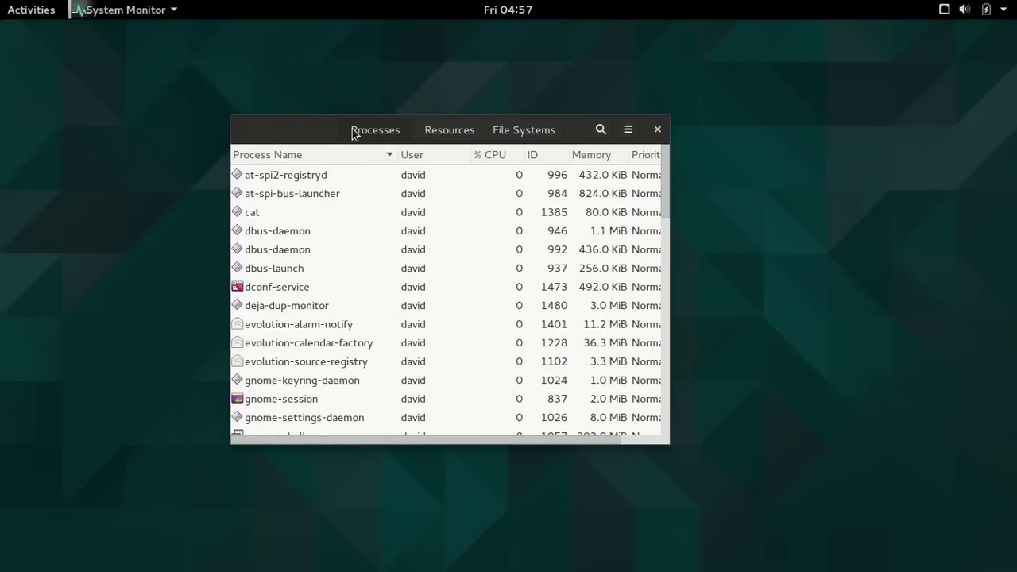
- View the Processes, Resources and File Systems pages of the System Monitor preferences and close them
{"action": "left_click", "coordinate": [170, 10]}
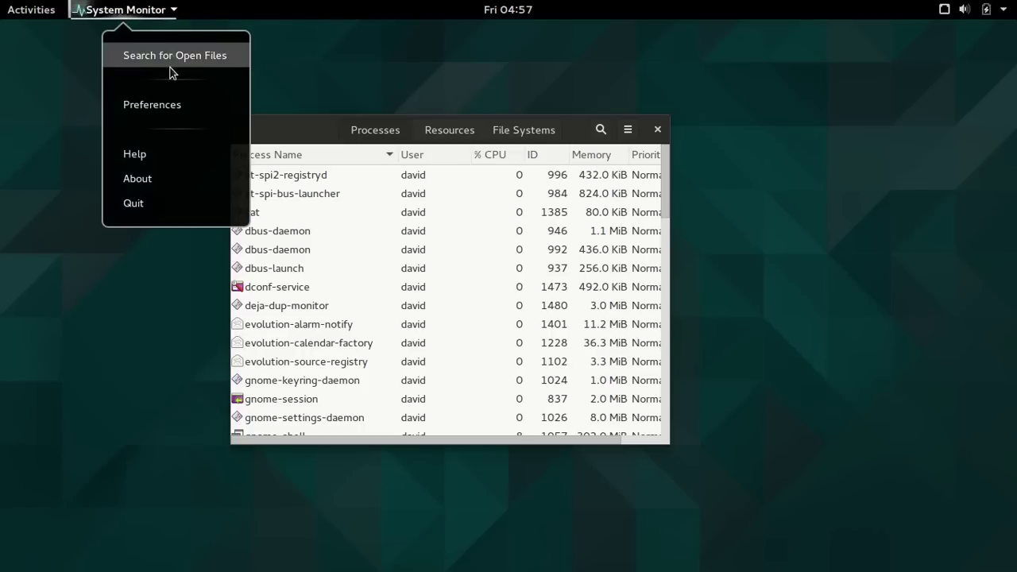
{"action": "left_click", "coordinate": [174, 106]}
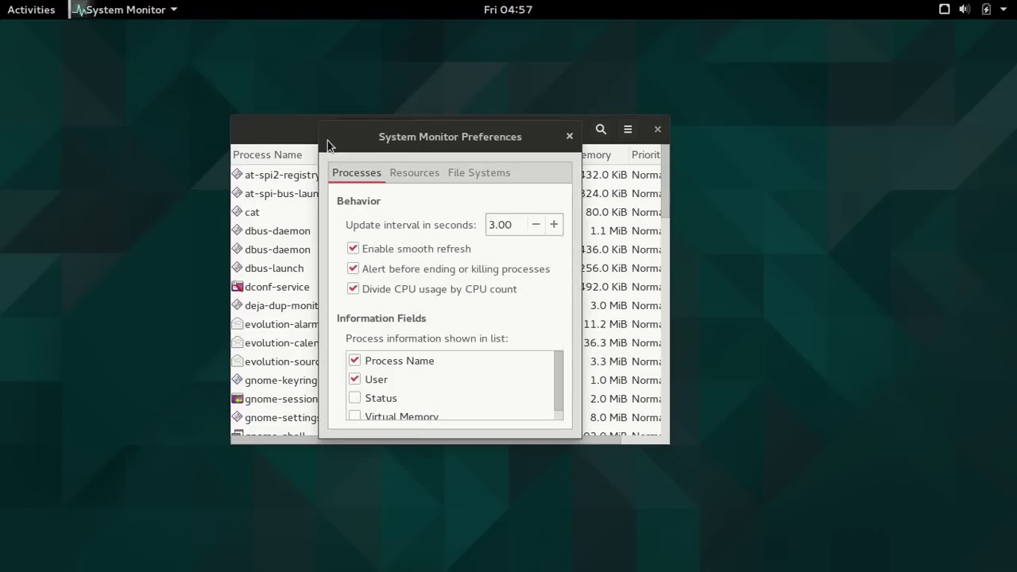
{"action": "left_click", "coordinate": [396, 171]}
{"action": "left_click", "coordinate": [483, 168]}
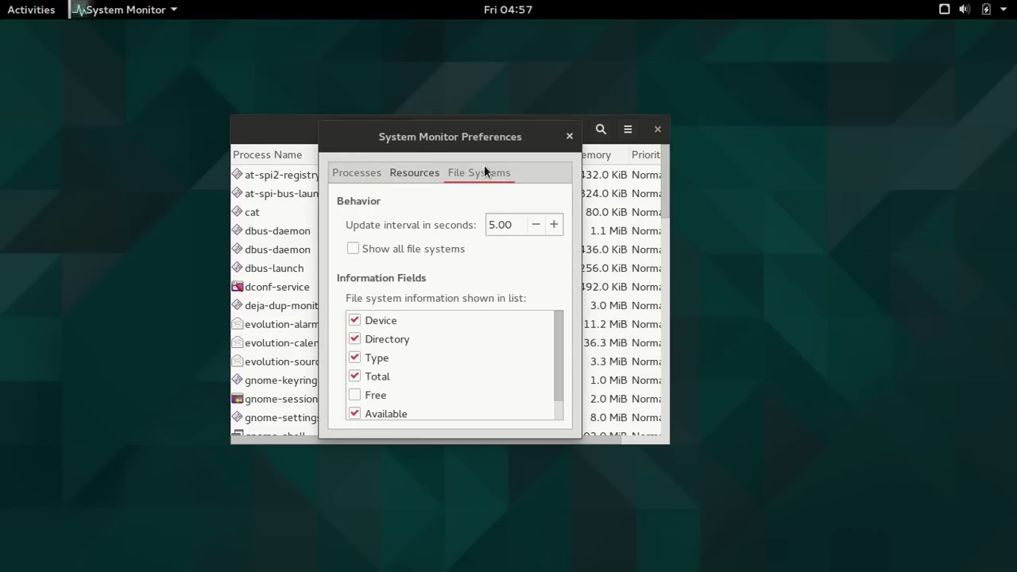
{"action": "left_click", "coordinate": [572, 137]}
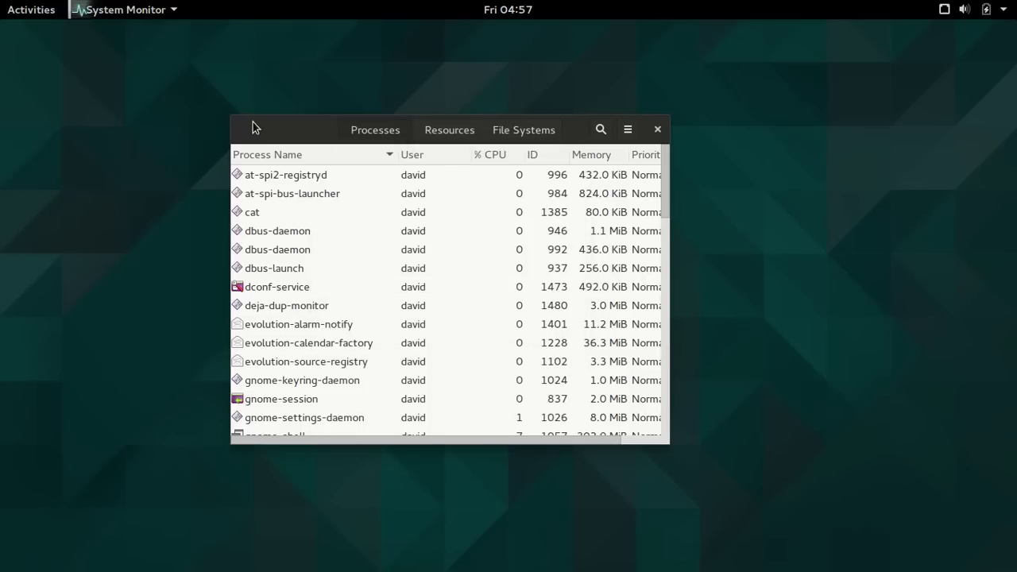
- View System Monitor's Resources, File Systems and Processes views and close the program
{"action": "left_click", "coordinate": [453, 132]}
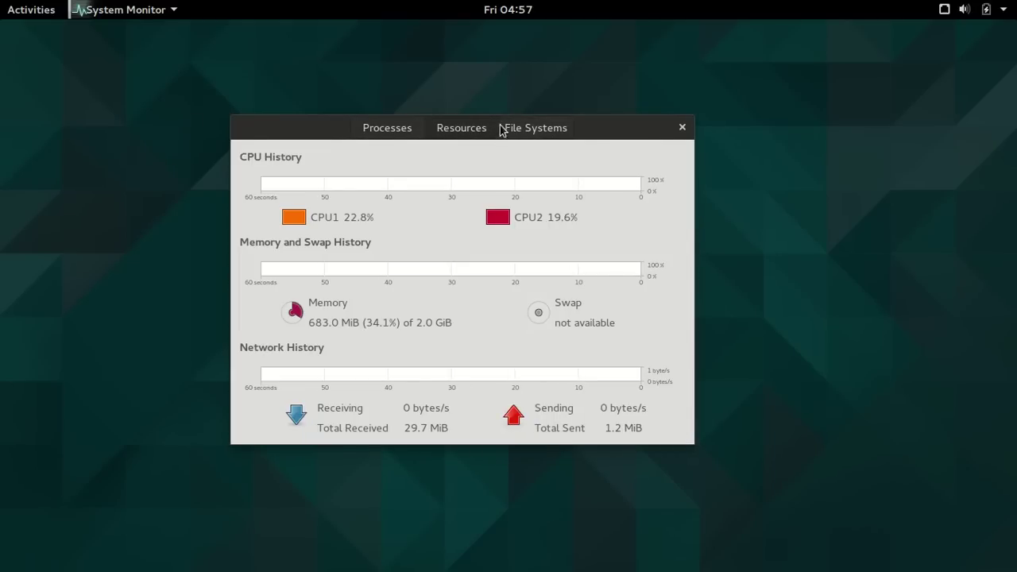
{"action": "left_click", "coordinate": [522, 129]}
{"action": "left_click", "coordinate": [369, 135]}
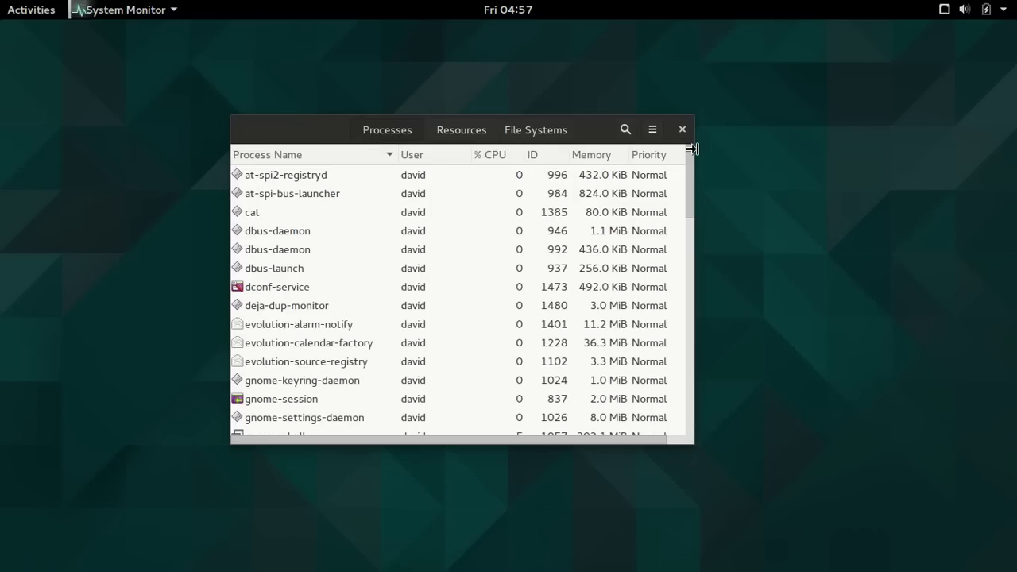
{"action": "left_click", "coordinate": [685, 131]}
- Launch AisleRiot Solitaire from the applications overview, try resizing and moving its Klondike window, and close the game
{"action": "left_click", "coordinate": [33, 10]}
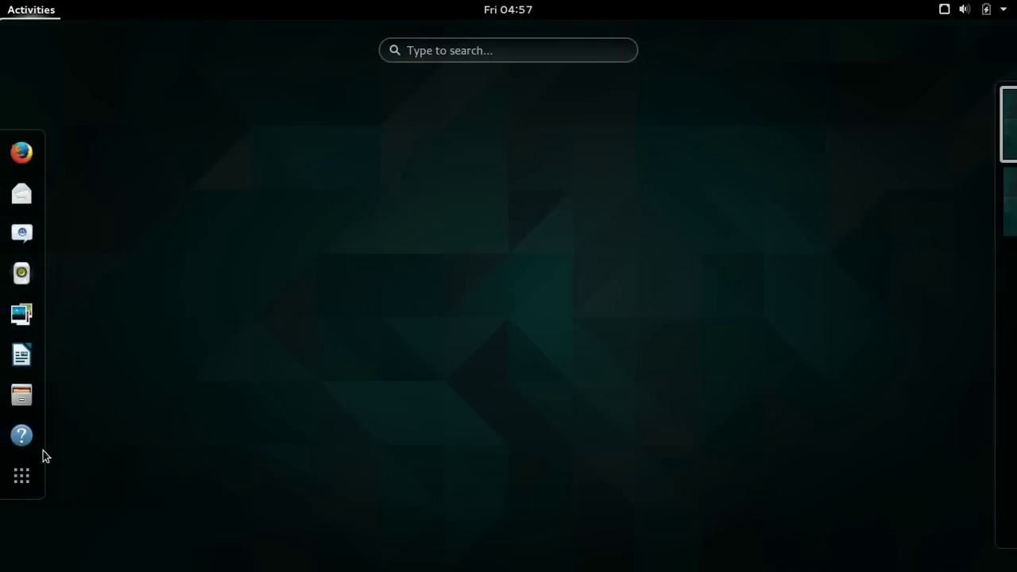
{"action": "left_click", "coordinate": [24, 479]}
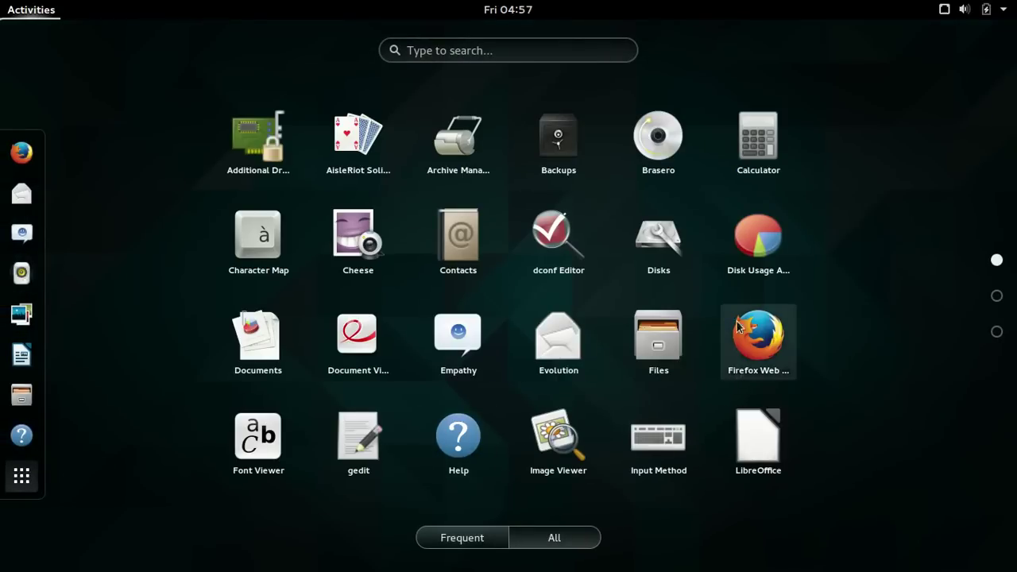
{"action": "left_click", "coordinate": [367, 149]}
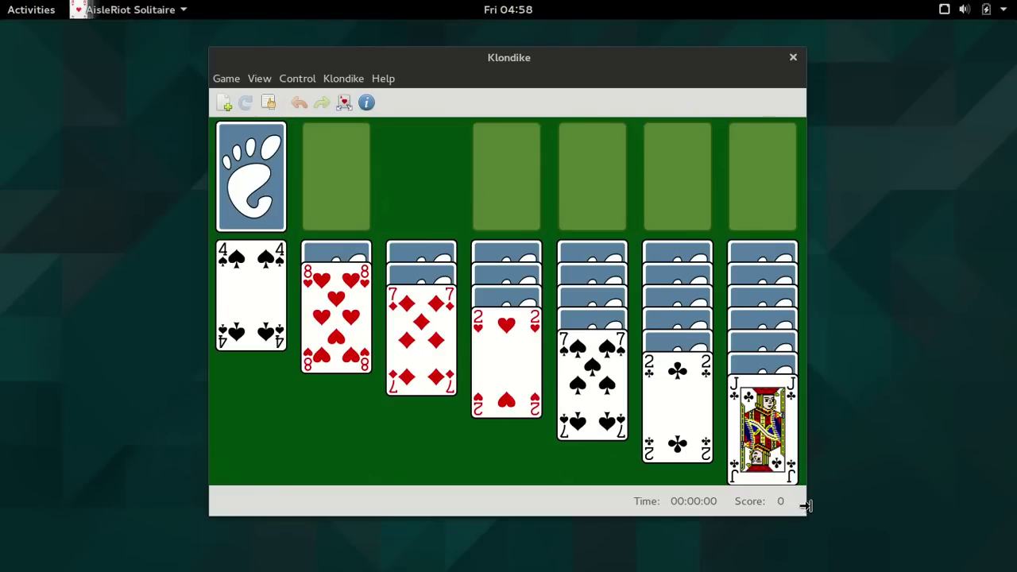
{"action": "left_click_drag", "start_coordinate": [800, 510], "coordinate": [928, 442]}
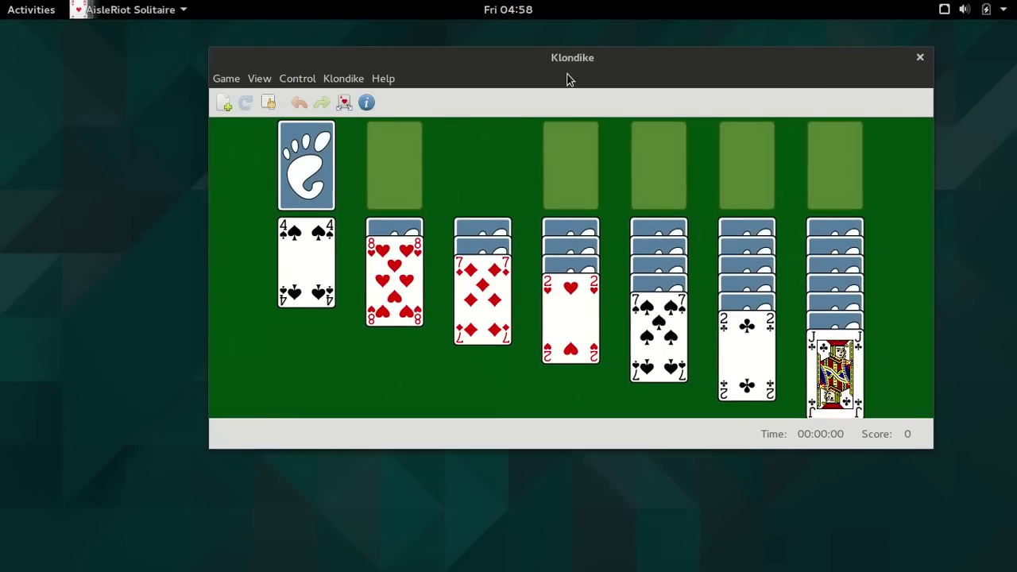
{"action": "left_click_drag", "start_coordinate": [568, 80], "coordinate": [476, 92]}
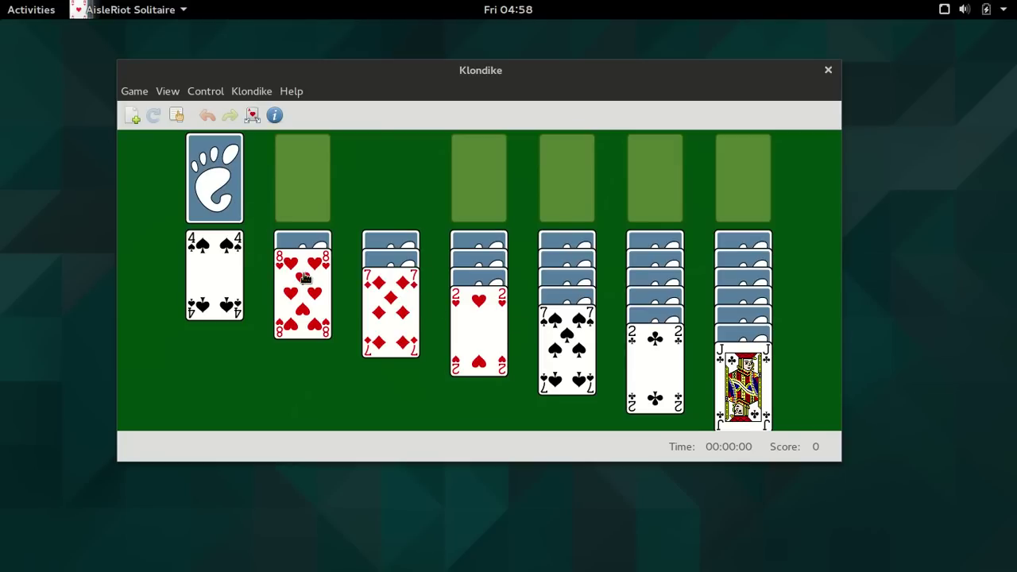
{"action": "left_click_drag", "start_coordinate": [371, 93], "coordinate": [405, 93]}
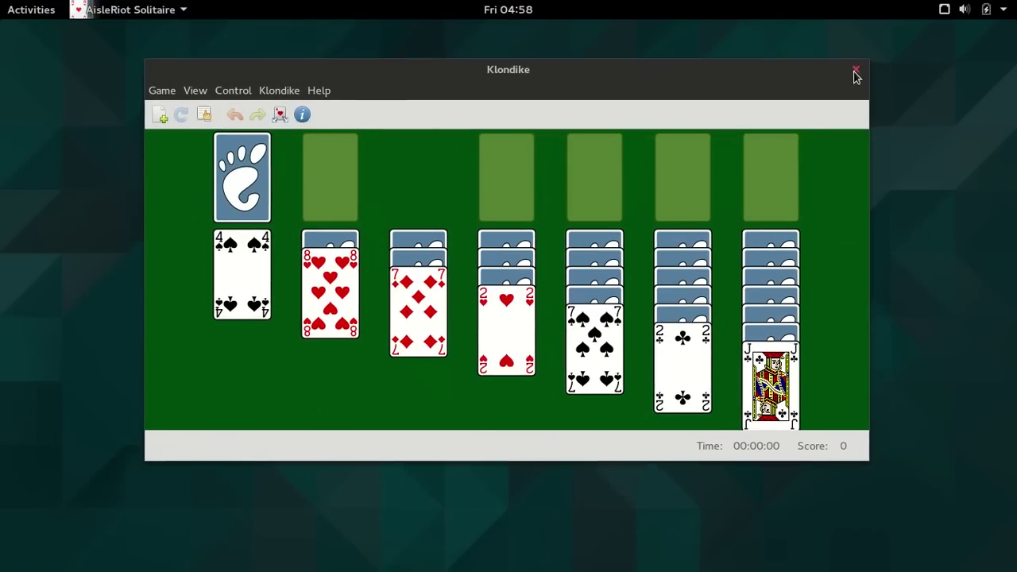
{"action": "left_click", "coordinate": [854, 74]}
- Launch Settings from the applications overview and look at the system overview under Details before returning to all settings
{"action": "left_click", "coordinate": [39, 18]}
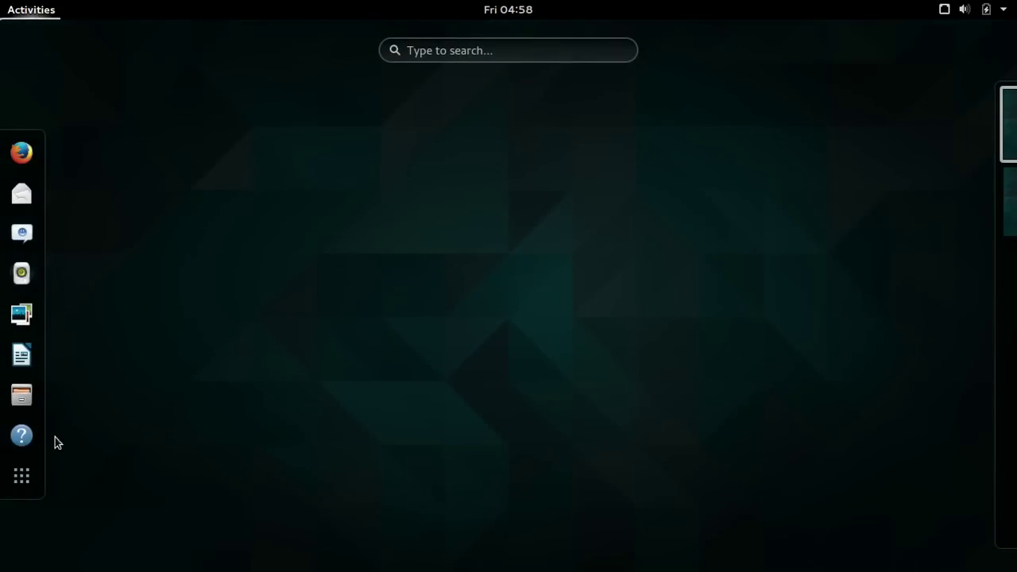
{"action": "left_click", "coordinate": [34, 475]}
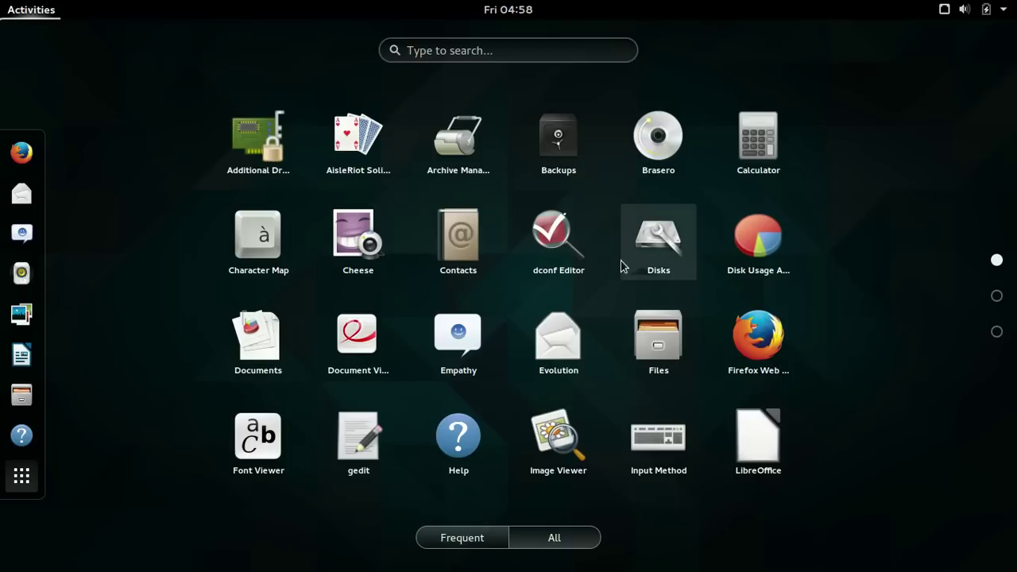
{"action": "scroll", "coordinate": [743, 231], "scroll_direction": "down", "scroll_amount": 1}
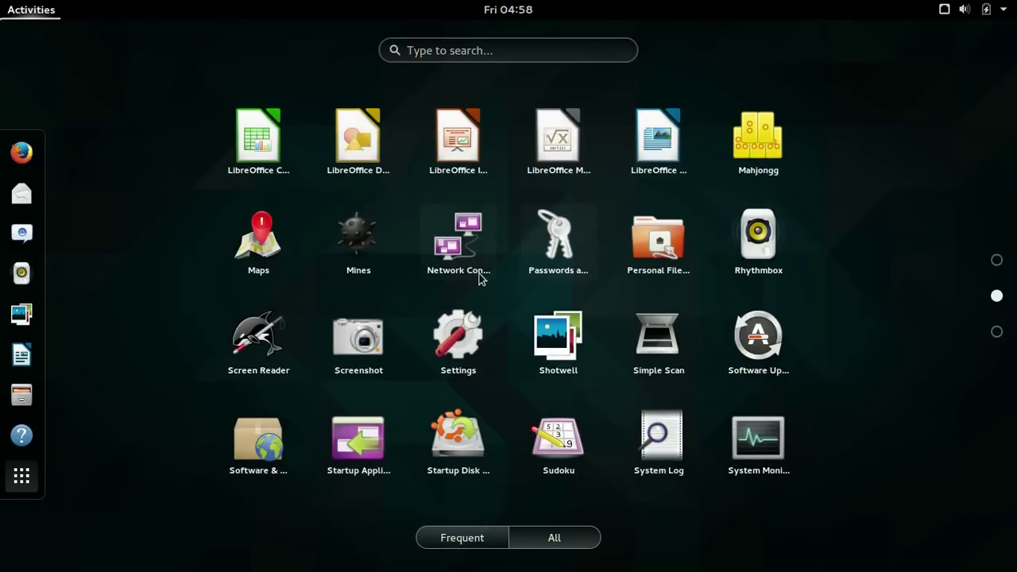
{"action": "scroll", "coordinate": [480, 276], "scroll_direction": "down", "scroll_amount": 1}
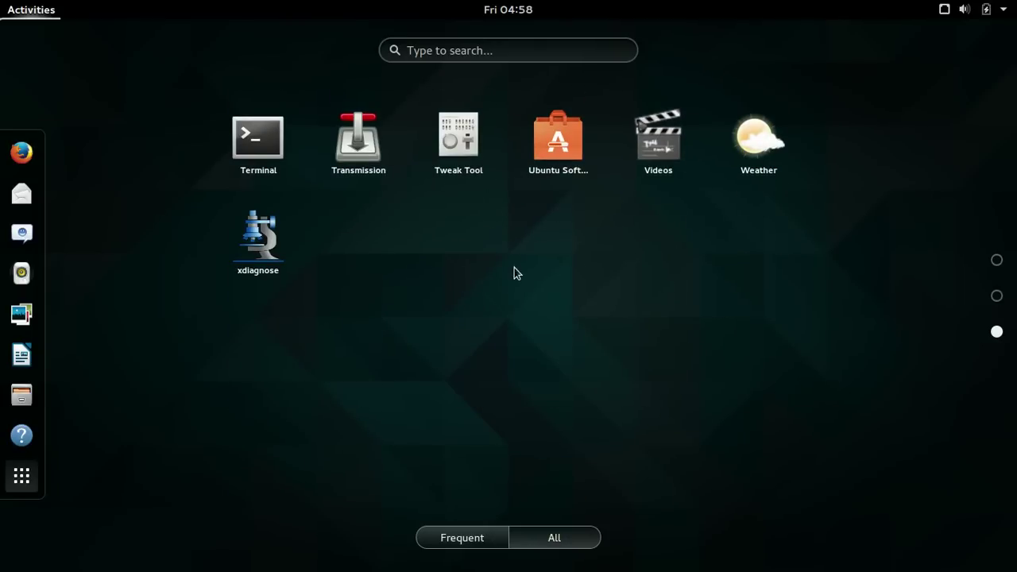
{"action": "scroll", "coordinate": [743, 239], "scroll_direction": "up", "scroll_amount": 1}
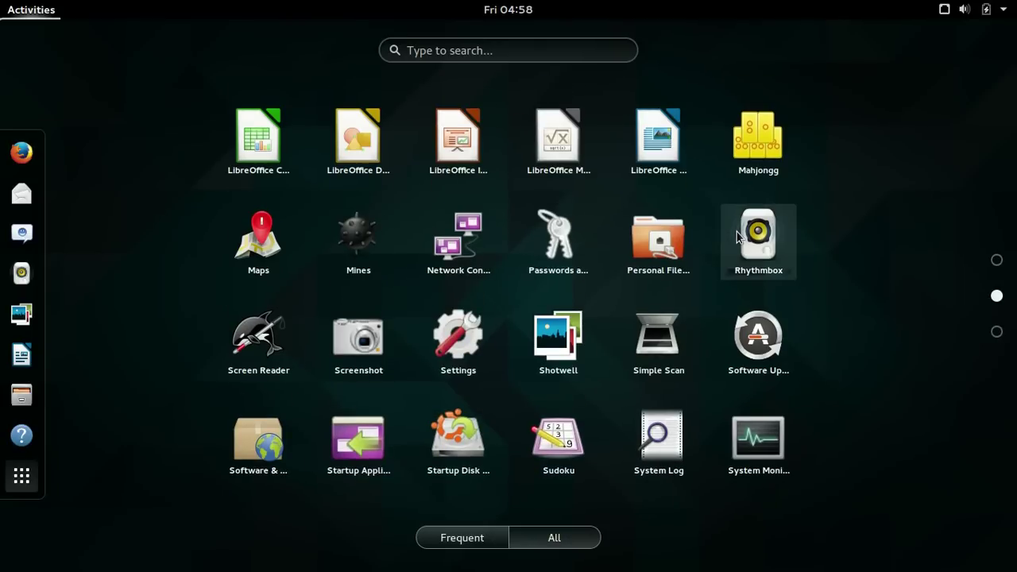
{"action": "left_click", "coordinate": [451, 360]}
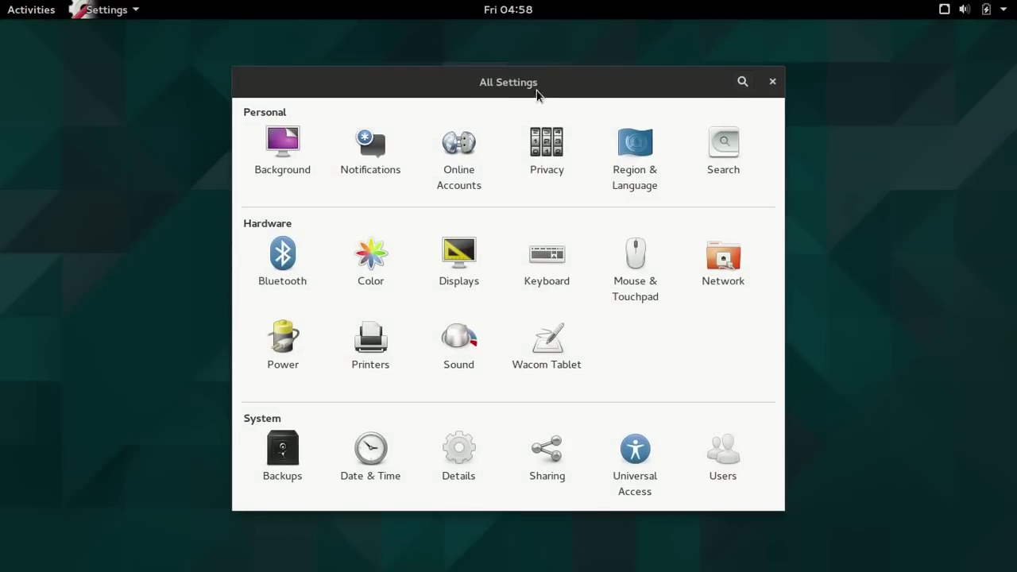
{"action": "left_click_drag", "start_coordinate": [547, 85], "coordinate": [553, 62]}
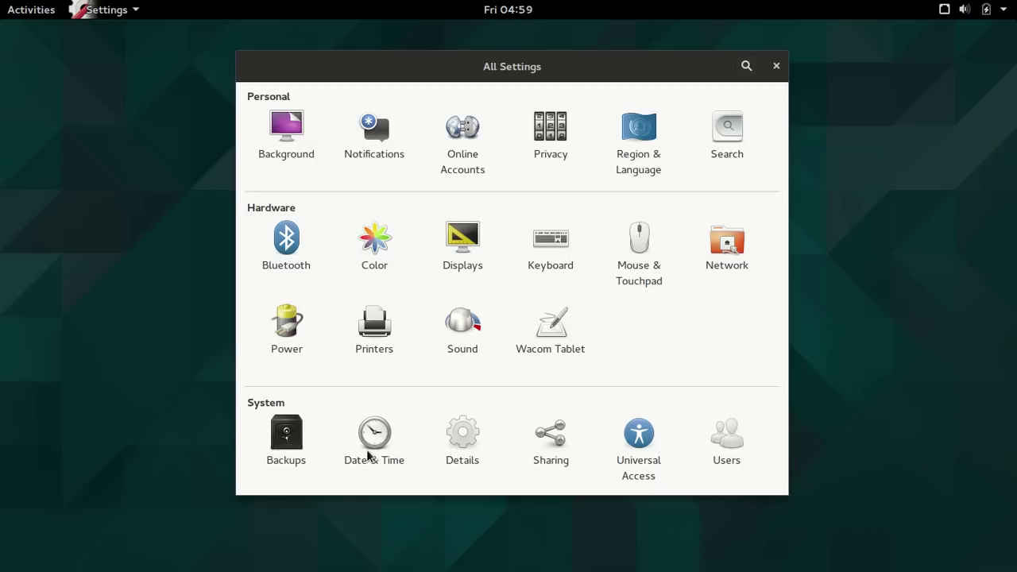
{"action": "left_click", "coordinate": [474, 450]}
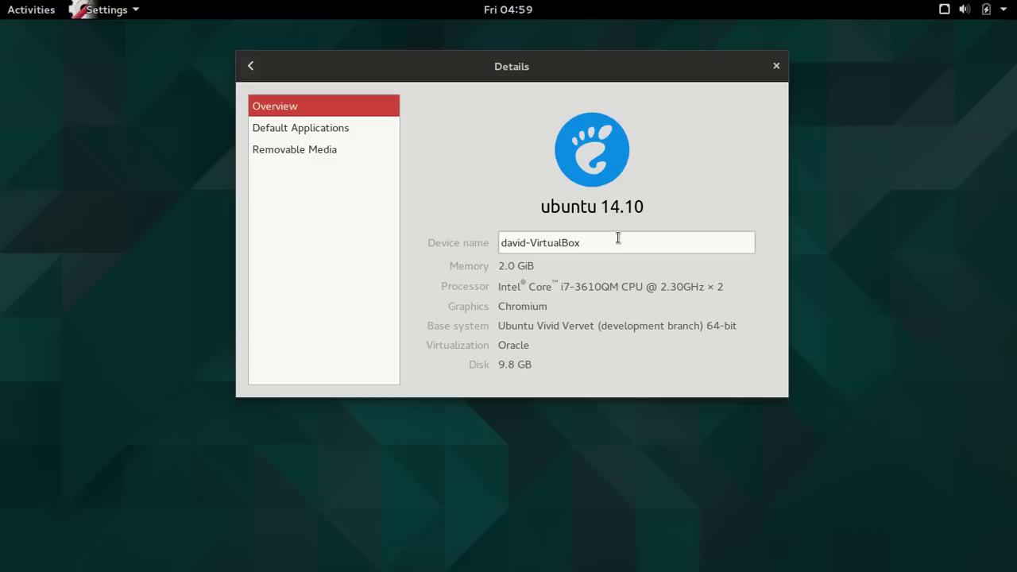
{"action": "left_click", "coordinate": [251, 67]}
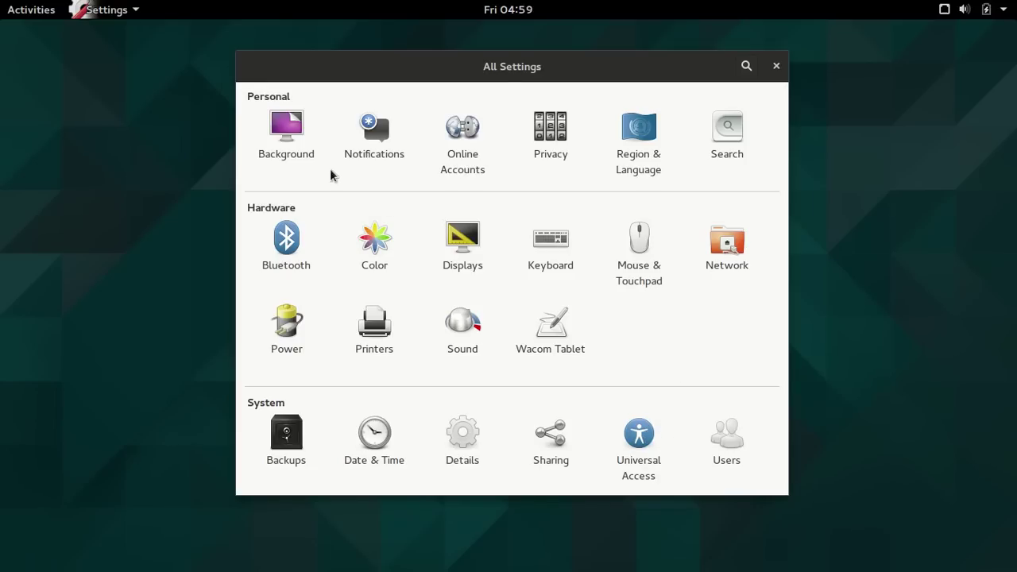
- Open the Background settings and set the green leaf wallpaper as the desktop background
{"action": "left_click", "coordinate": [286, 141]}
{"action": "left_click", "coordinate": [353, 275]}
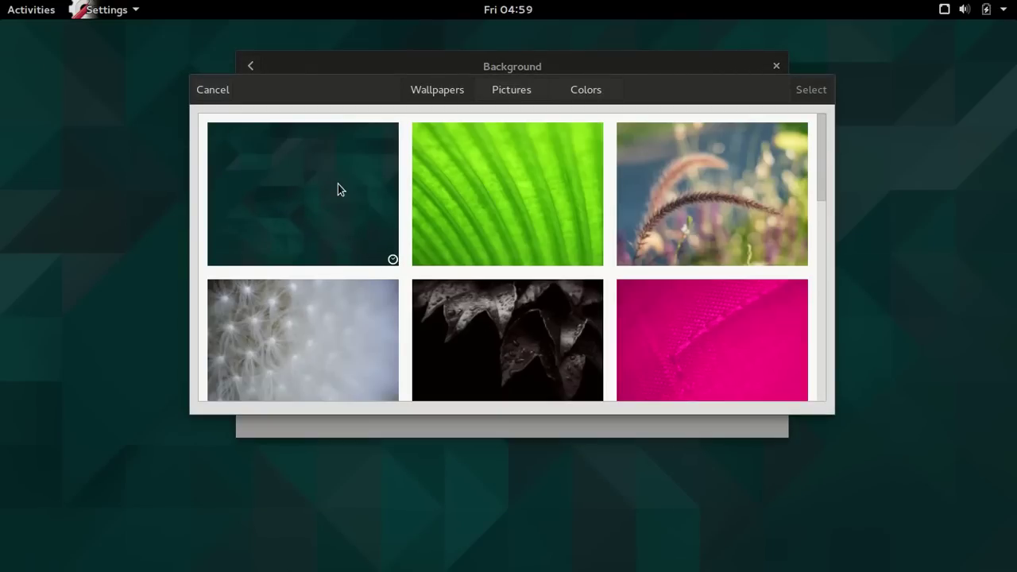
{"action": "left_click_drag", "start_coordinate": [359, 89], "coordinate": [316, 107]}
{"action": "left_click", "coordinate": [294, 205]}
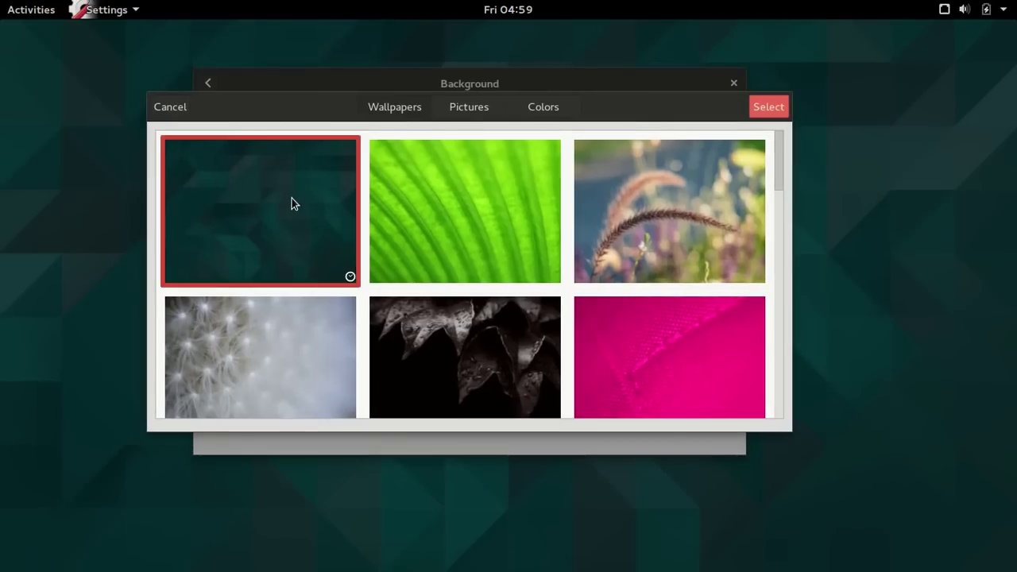
{"action": "left_click", "coordinate": [429, 211]}
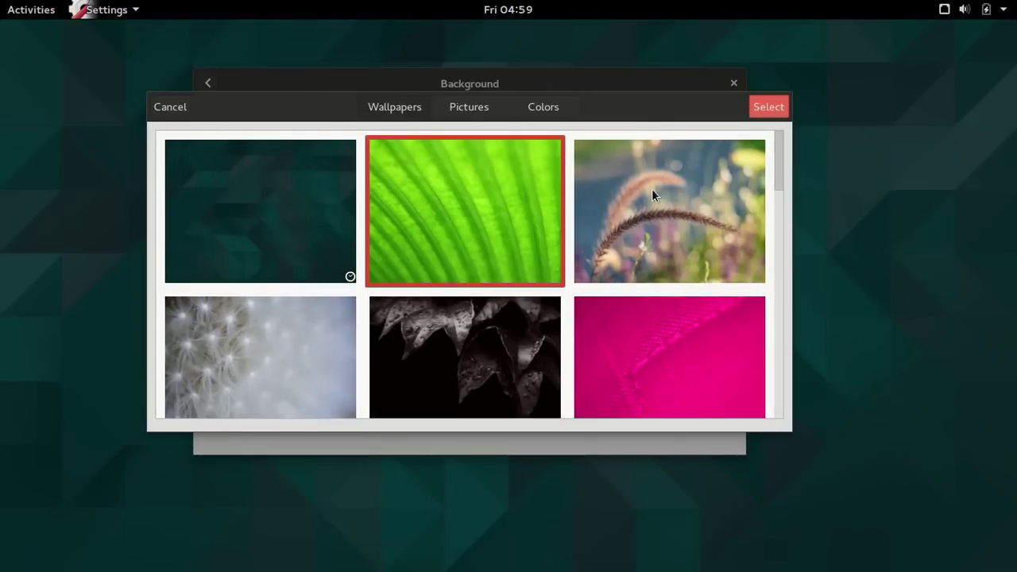
{"action": "double_click", "coordinate": [473, 184]}
- Try the blurred grass wallpaper and the dark wet-leaves wallpaper in turn as the desktop background
{"action": "left_click", "coordinate": [410, 262]}
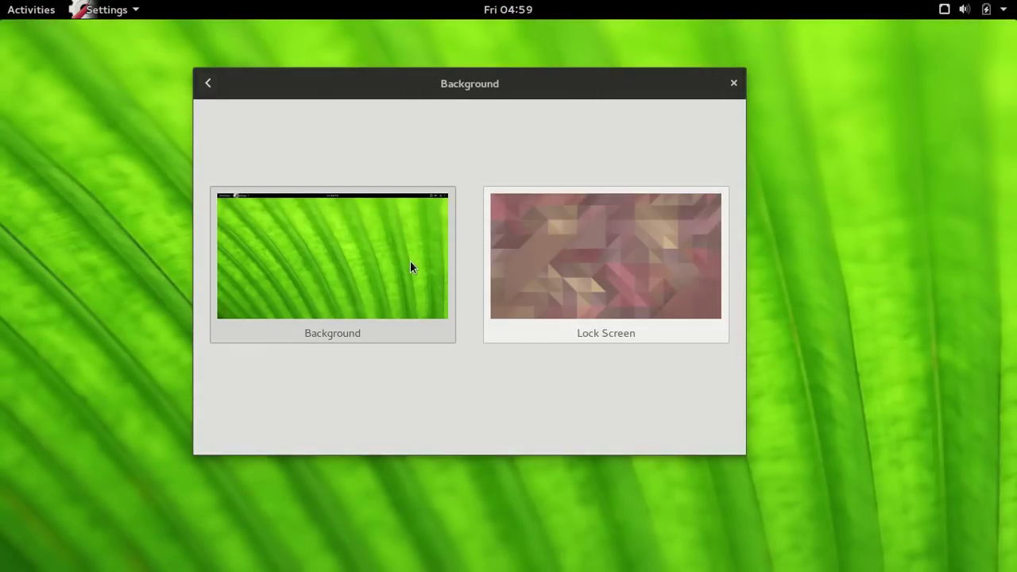
{"action": "double_click", "coordinate": [657, 216]}
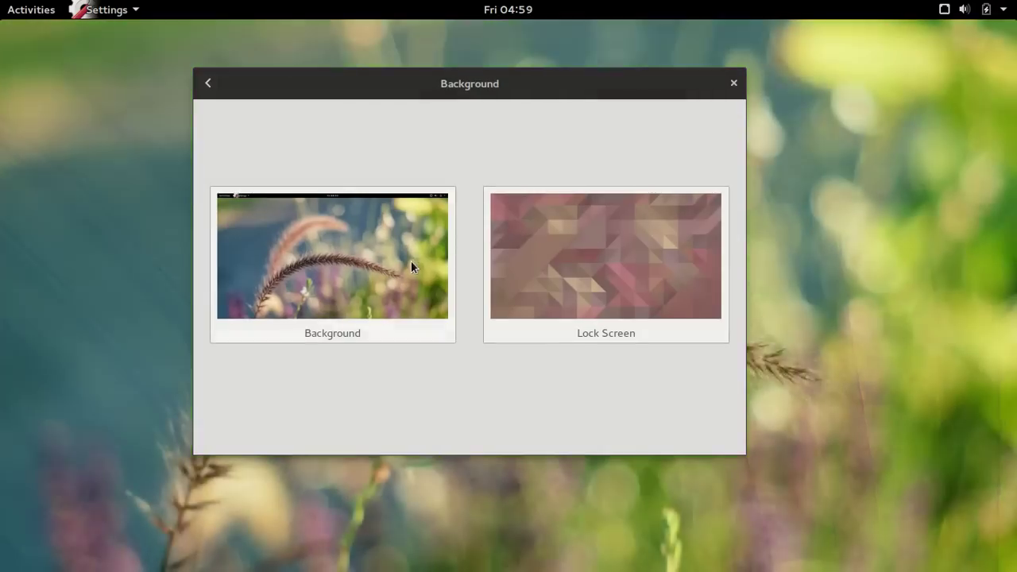
{"action": "left_click", "coordinate": [411, 260]}
{"action": "scroll", "coordinate": [463, 246], "scroll_direction": "down", "scroll_amount": 3}
{"action": "double_click", "coordinate": [464, 247]}
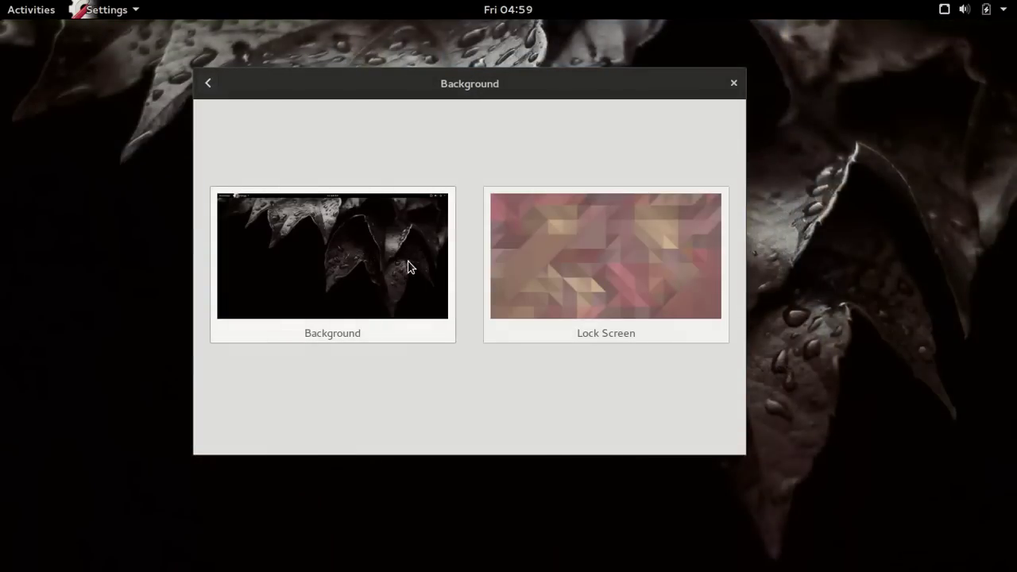
- Set the pink fabric wallpaper as the desktop background and move the Settings window aside to reveal it
{"action": "left_click", "coordinate": [408, 261]}
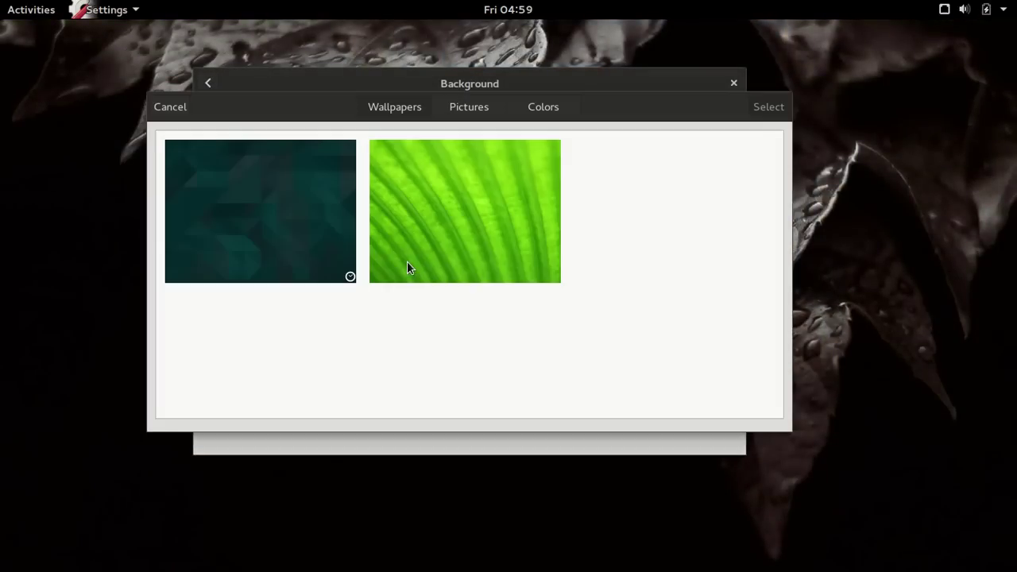
{"action": "scroll", "coordinate": [679, 251], "scroll_direction": "down", "scroll_amount": 1}
{"action": "left_click", "coordinate": [677, 248]}
{"action": "double_click", "coordinate": [679, 246]}
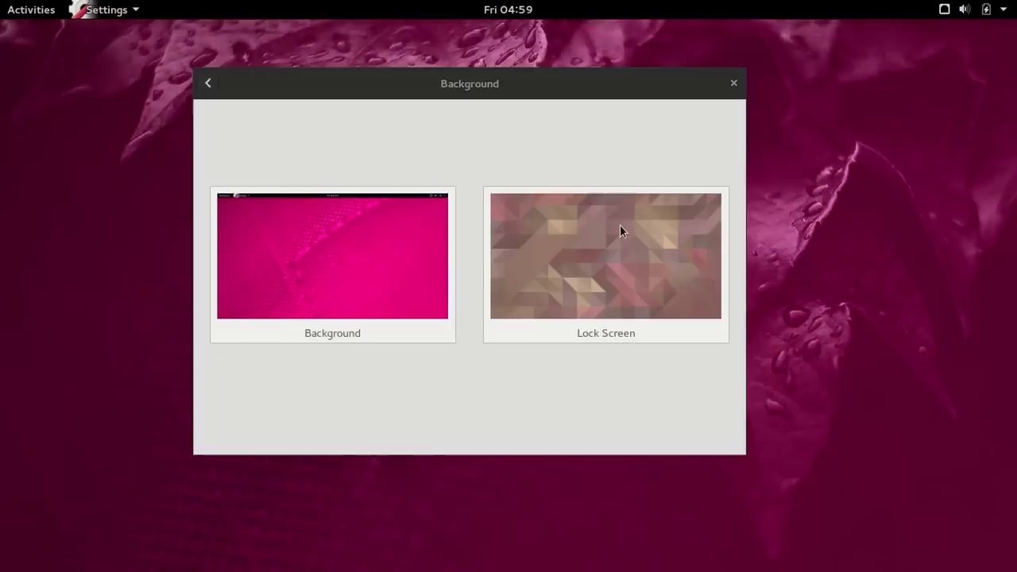
{"action": "left_click_drag", "start_coordinate": [563, 92], "coordinate": [363, 140]}
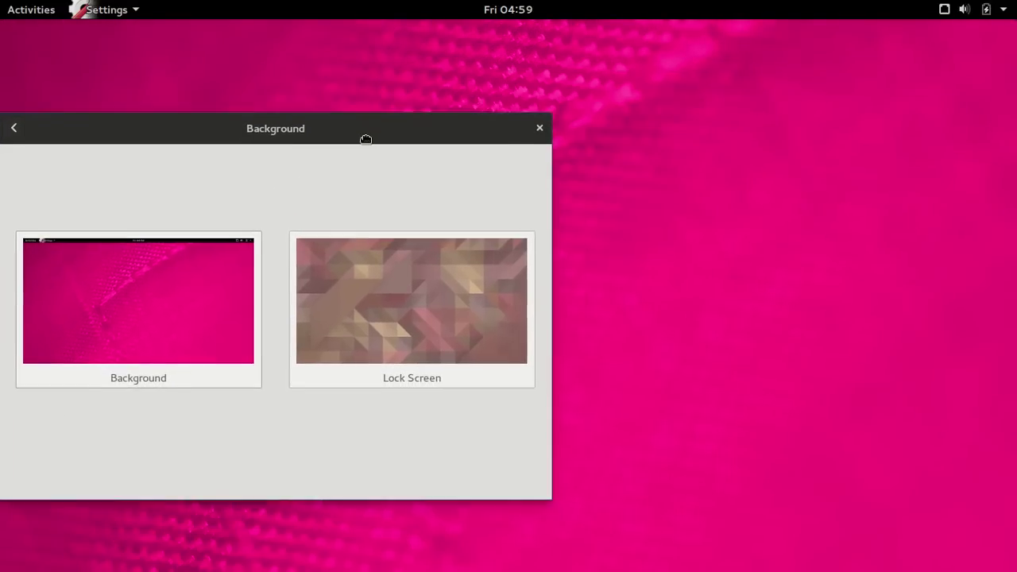
- Set the wallpaper of the tabby cat lying down as the desktop background and shift the Settings window slightly downward
{"action": "left_click", "coordinate": [217, 338]}
{"action": "scroll", "coordinate": [337, 269], "scroll_direction": "down", "scroll_amount": 5}
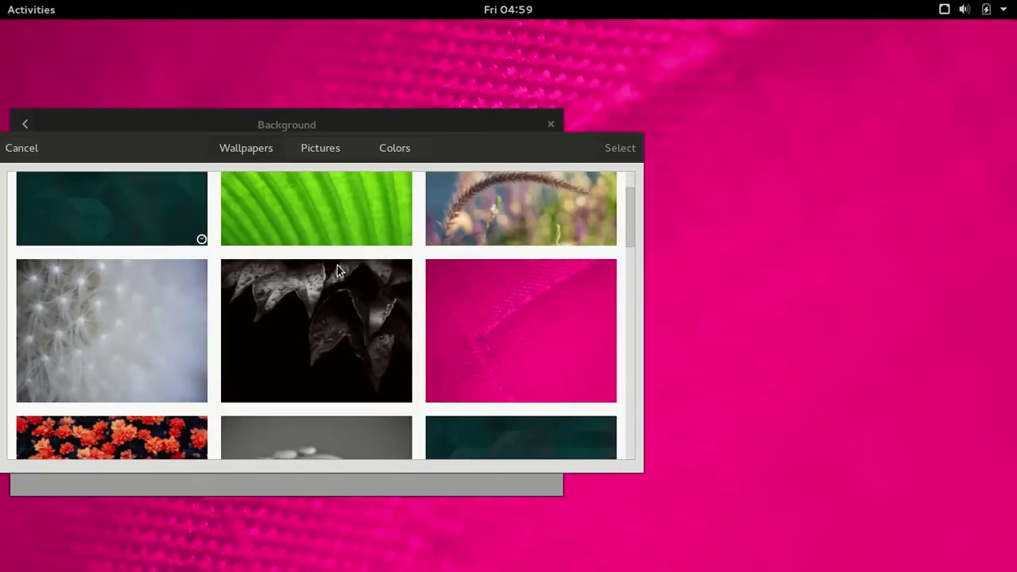
{"action": "scroll", "coordinate": [332, 262], "scroll_direction": "down", "scroll_amount": 5}
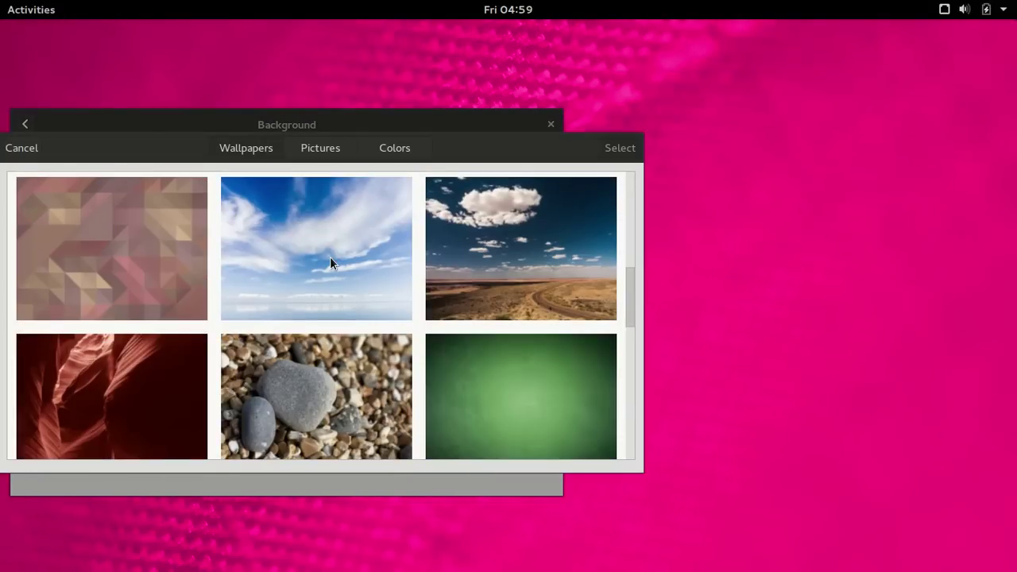
{"action": "scroll", "coordinate": [324, 266], "scroll_direction": "down", "scroll_amount": 5}
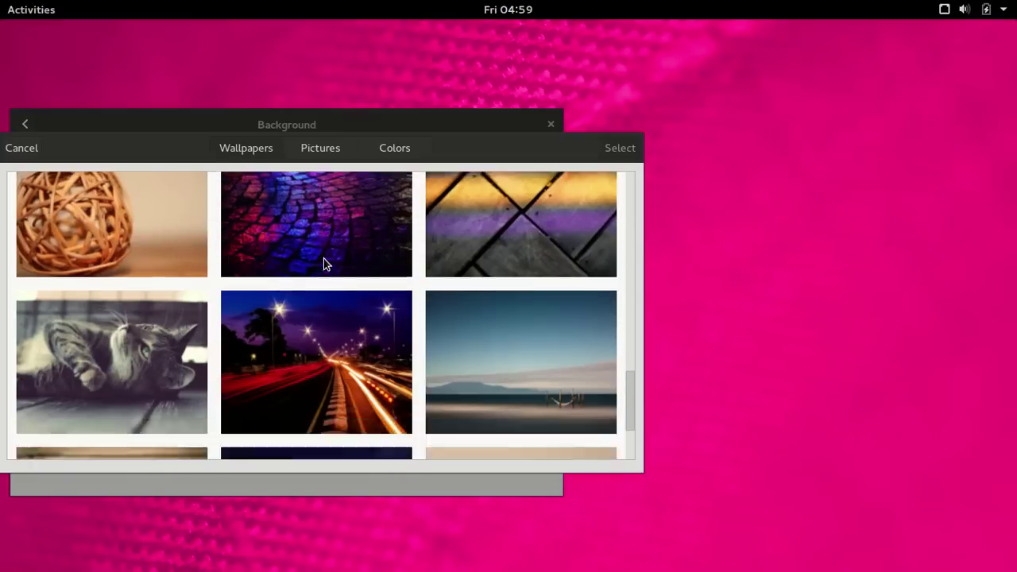
{"action": "scroll", "coordinate": [314, 263], "scroll_direction": "down", "scroll_amount": 1}
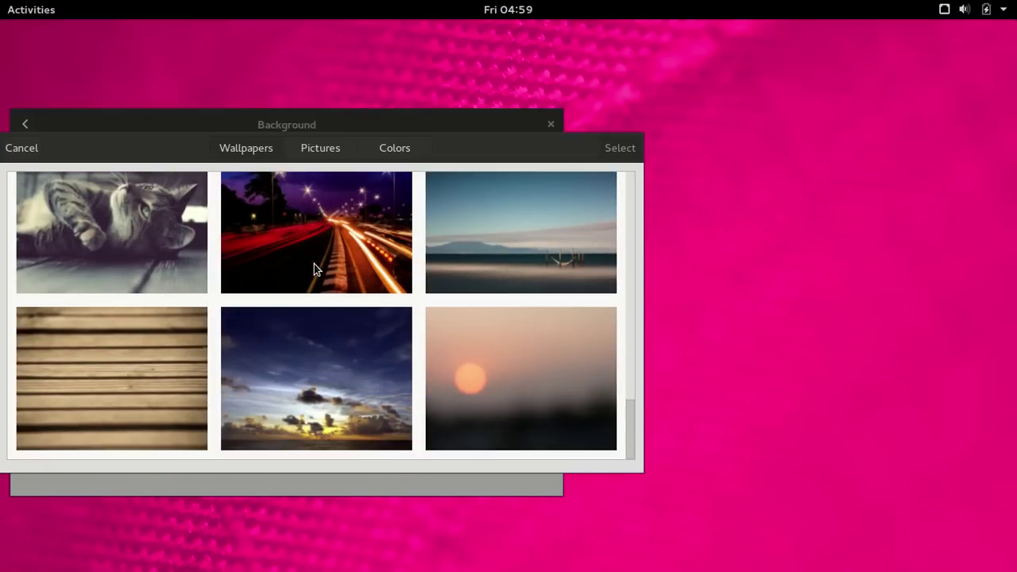
{"action": "double_click", "coordinate": [169, 248]}
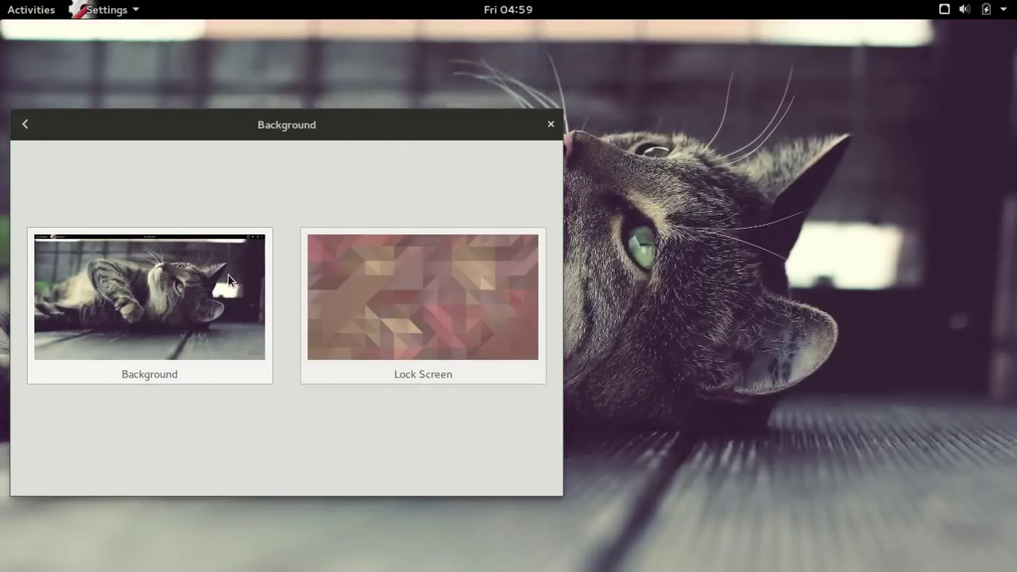
{"action": "left_click_drag", "start_coordinate": [270, 127], "coordinate": [276, 161]}
- Set the grey wallpaper with paw-shaped water drops as the desktop background
{"action": "left_click", "coordinate": [233, 342]}
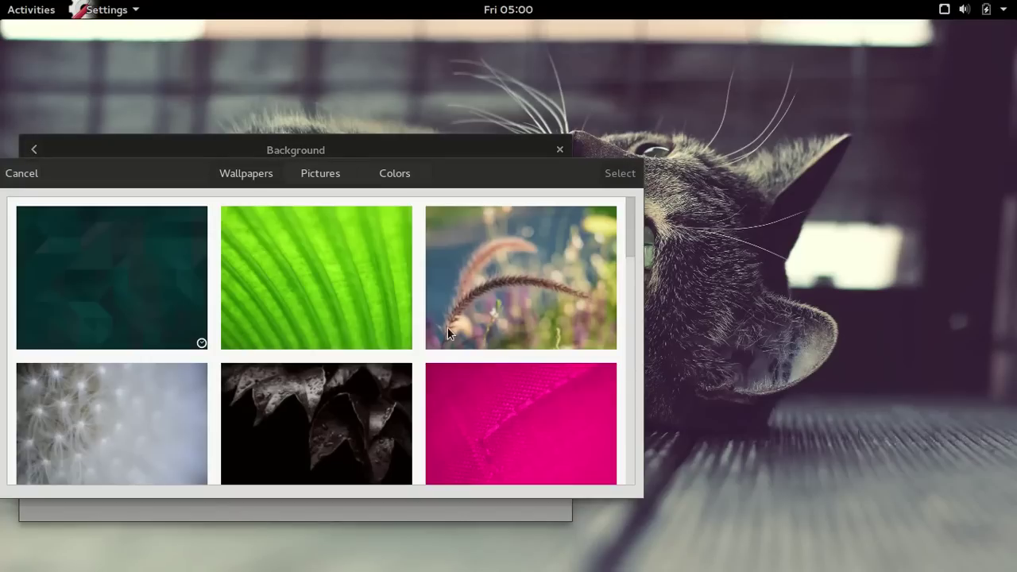
{"action": "scroll", "coordinate": [447, 328], "scroll_direction": "down", "scroll_amount": 4}
{"action": "scroll", "coordinate": [447, 327], "scroll_direction": "down", "scroll_amount": 2}
{"action": "double_click", "coordinate": [378, 298]}
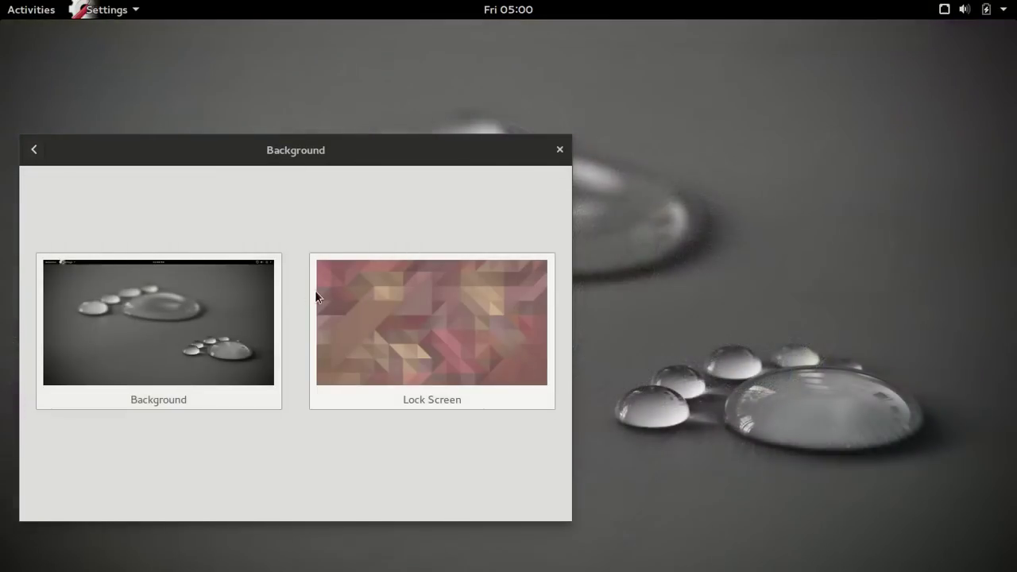
- Set the wallpaper of cobblestones lit in red, blue and purple as the desktop background
{"action": "left_click", "coordinate": [252, 295]}
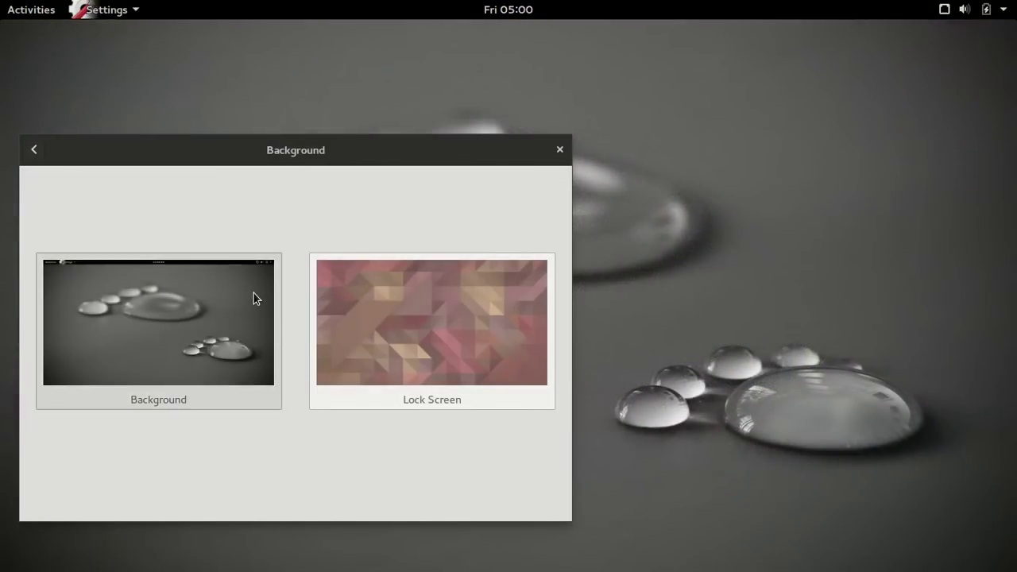
{"action": "scroll", "coordinate": [429, 287], "scroll_direction": "down", "scroll_amount": 3}
{"action": "scroll", "coordinate": [433, 288], "scroll_direction": "down", "scroll_amount": 7}
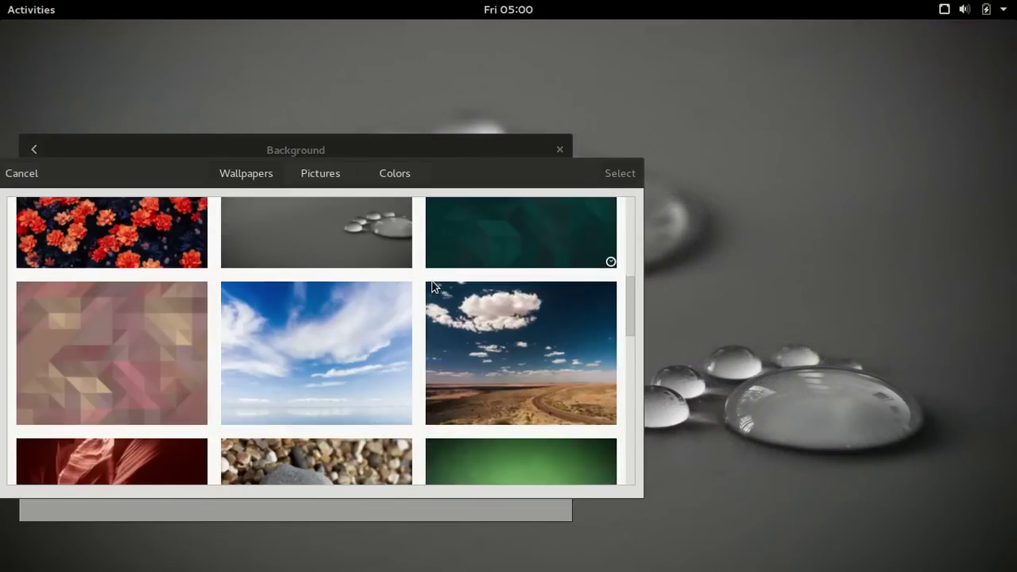
{"action": "scroll", "coordinate": [428, 284], "scroll_direction": "down", "scroll_amount": 4}
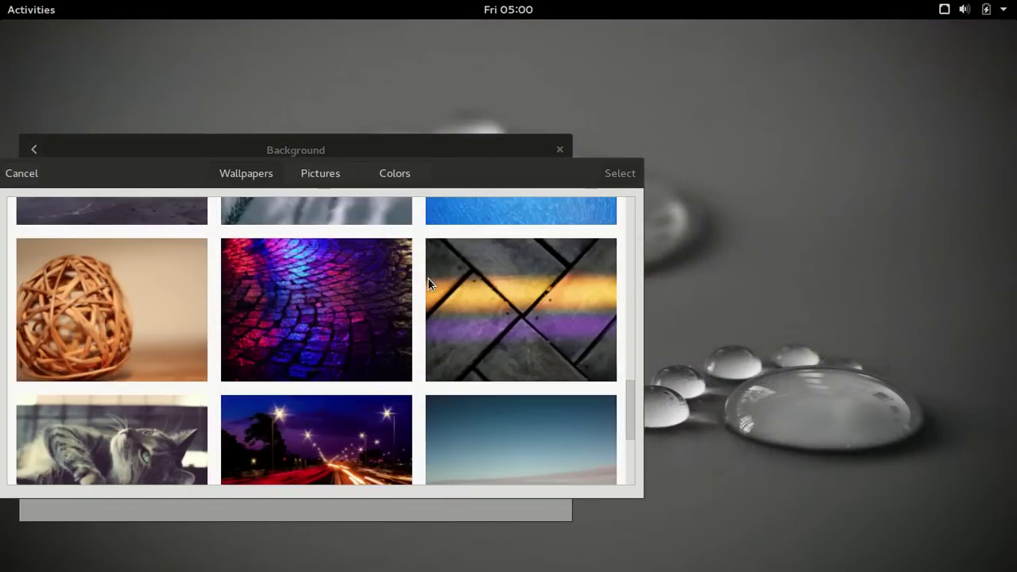
{"action": "double_click", "coordinate": [356, 291]}
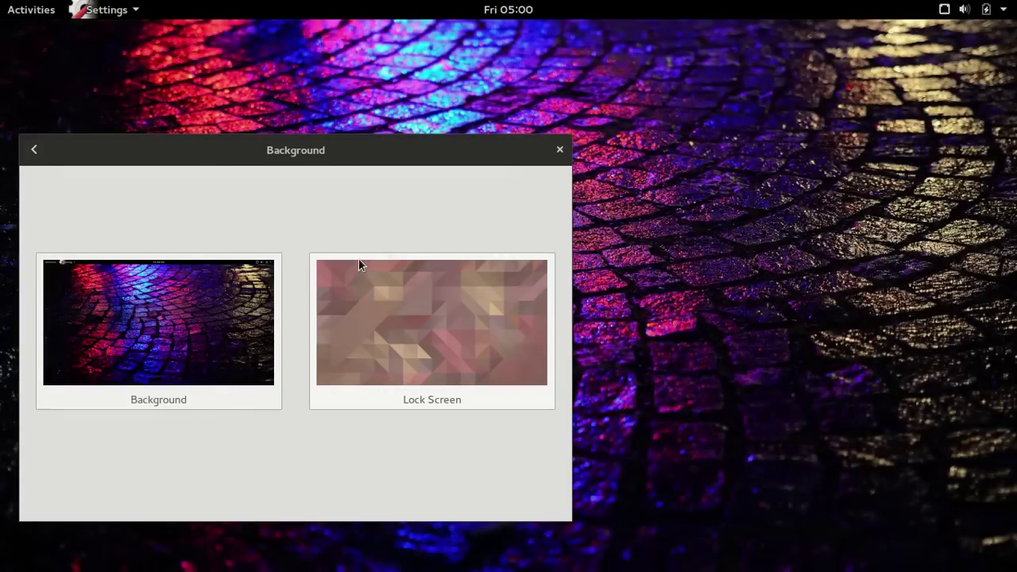
- Browse the Wallpapers, Pictures and Colors choices, cancel without selecting one, and move the Settings window toward the middle of the desktop
{"action": "left_click", "coordinate": [377, 312]}
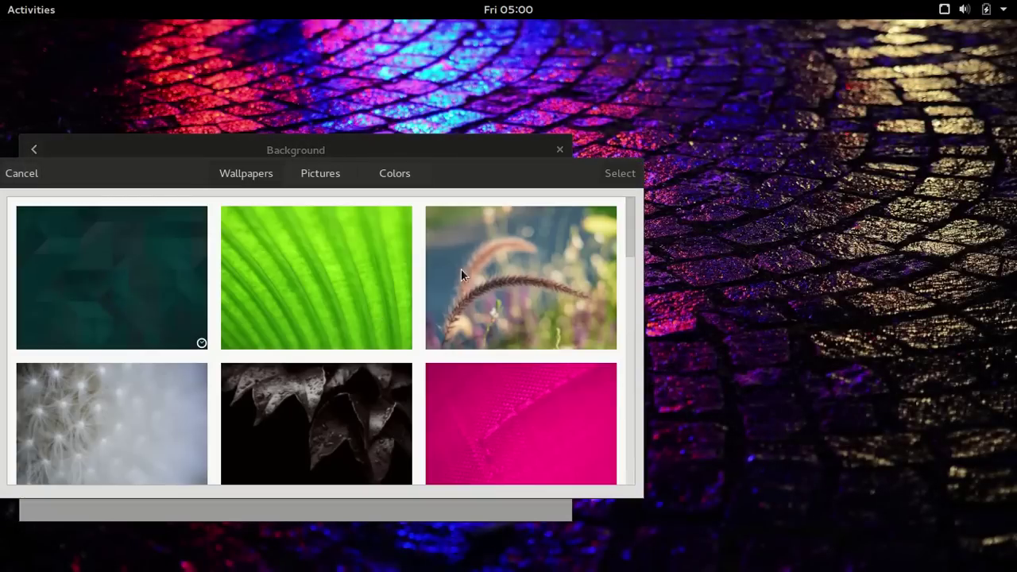
{"action": "scroll", "coordinate": [466, 274], "scroll_direction": "down", "scroll_amount": 4}
{"action": "scroll", "coordinate": [447, 279], "scroll_direction": "down", "scroll_amount": 2}
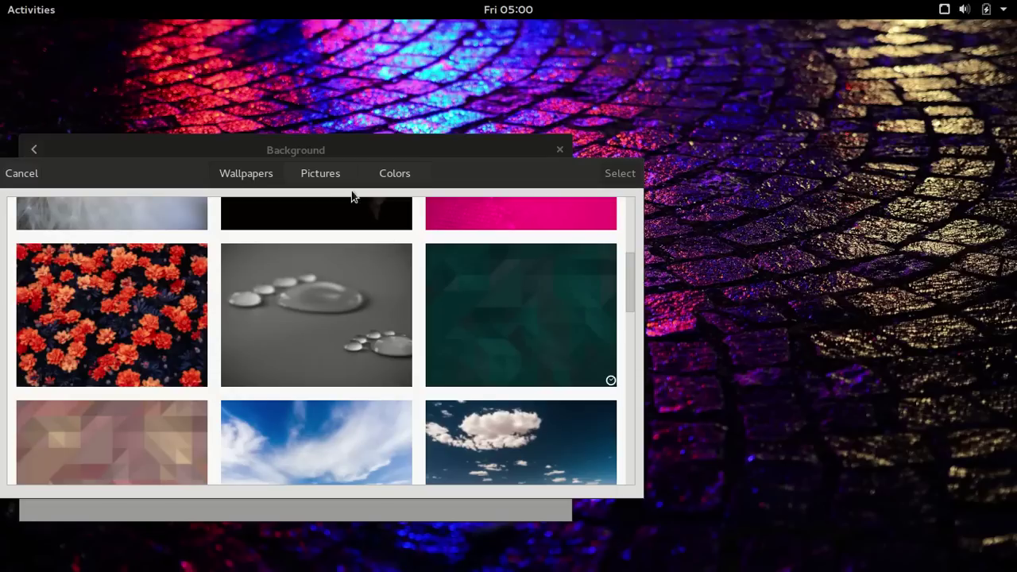
{"action": "left_click", "coordinate": [322, 174]}
{"action": "left_click", "coordinate": [395, 174]}
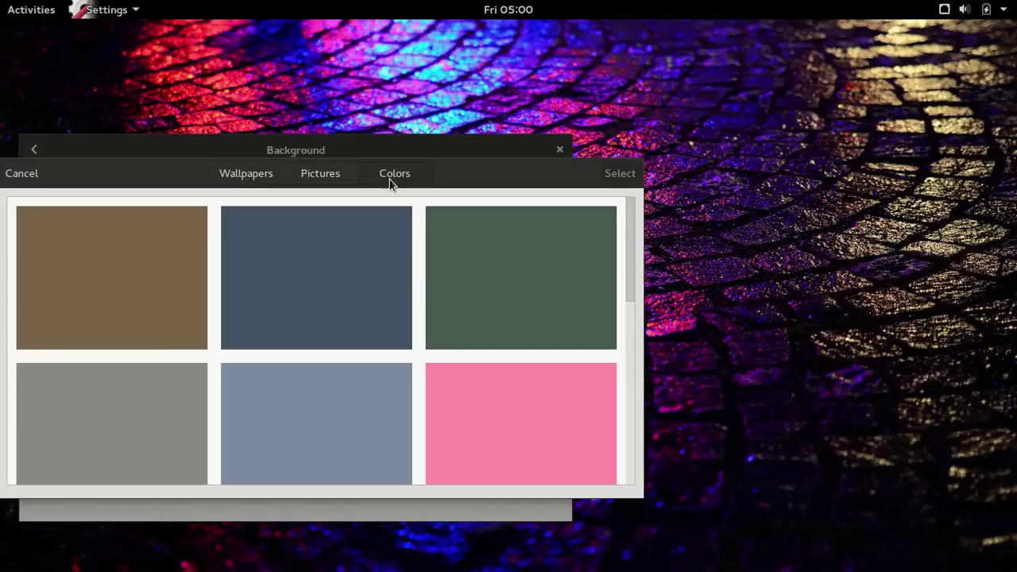
{"action": "left_click", "coordinate": [22, 173]}
{"action": "left_click_drag", "start_coordinate": [161, 161], "coordinate": [433, 132]}
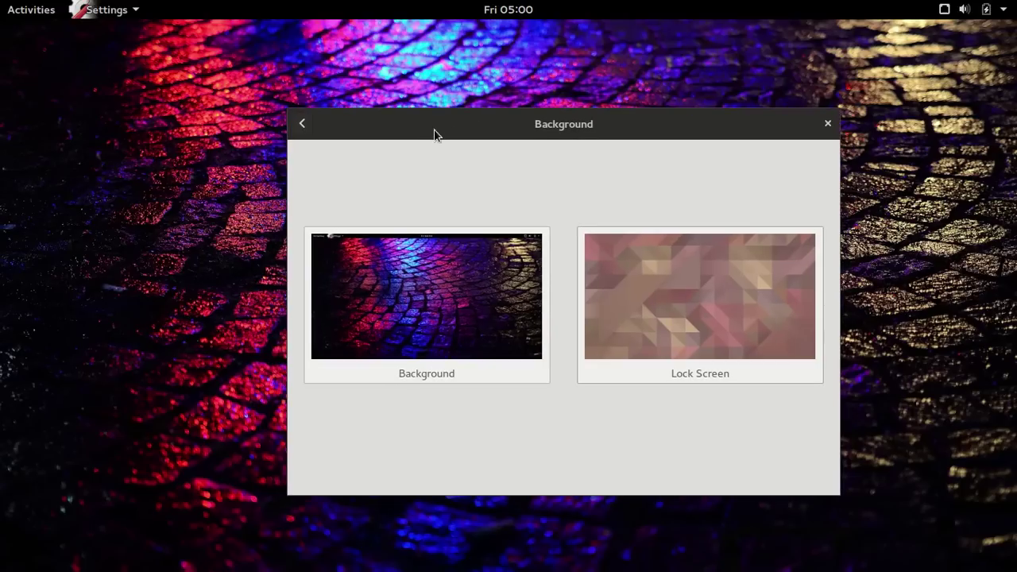
- Look through the per-application list in the Notifications settings and return to all settings
{"action": "left_click", "coordinate": [306, 126]}
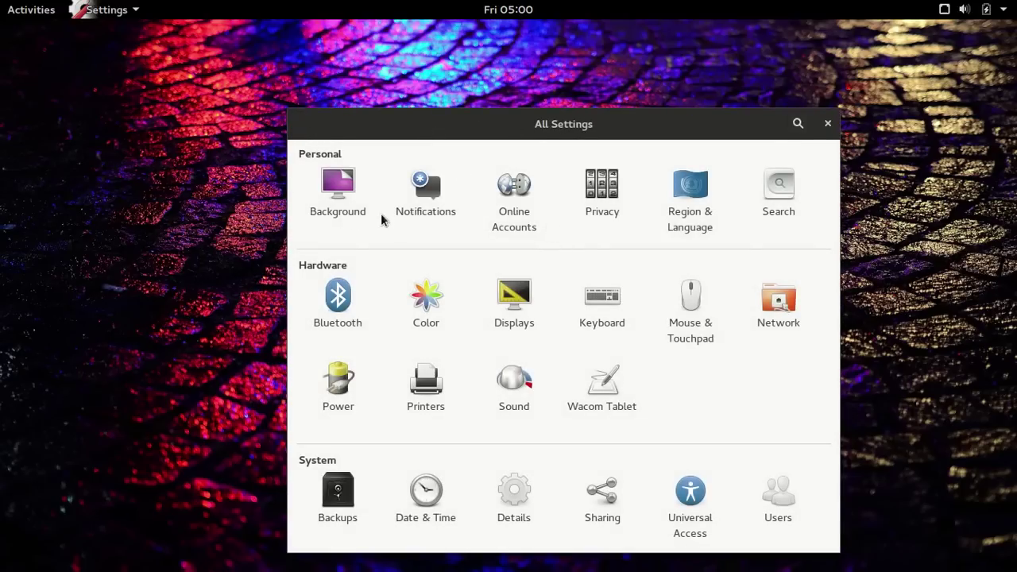
{"action": "left_click", "coordinate": [415, 191]}
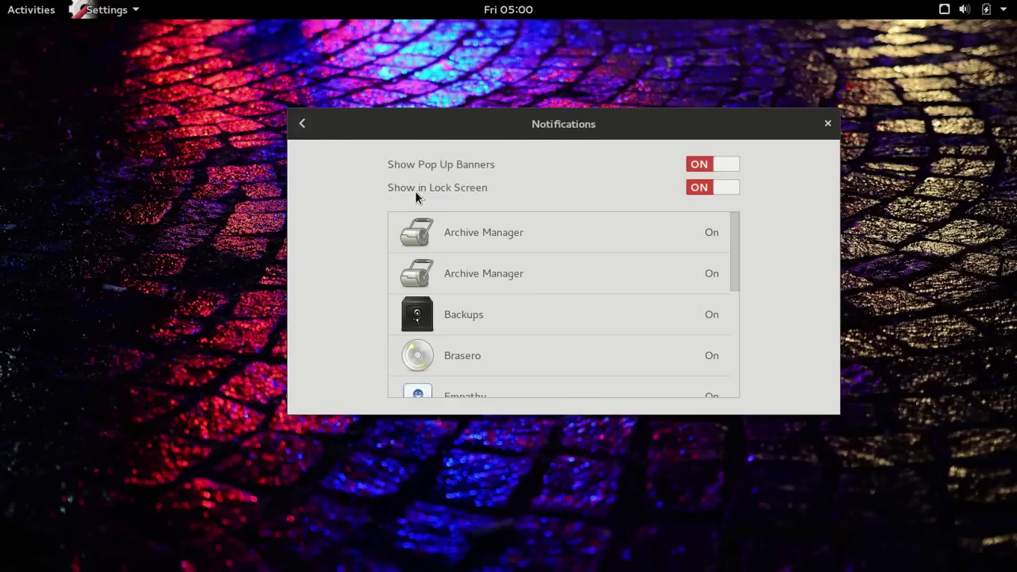
{"action": "scroll", "coordinate": [499, 295], "scroll_direction": "down", "scroll_amount": 3}
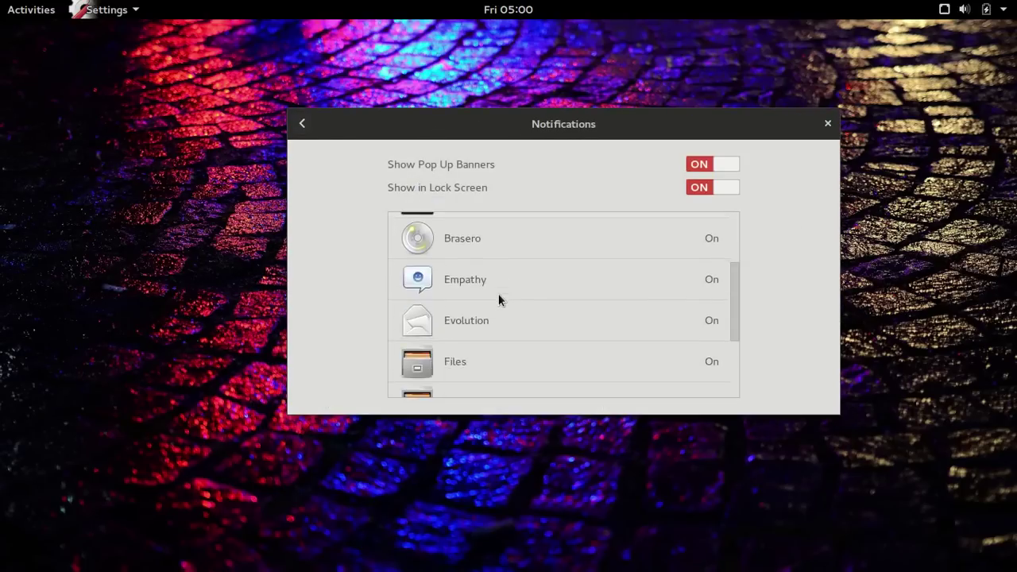
{"action": "scroll", "coordinate": [500, 297], "scroll_direction": "up", "scroll_amount": 3}
{"action": "left_click", "coordinate": [303, 125]}
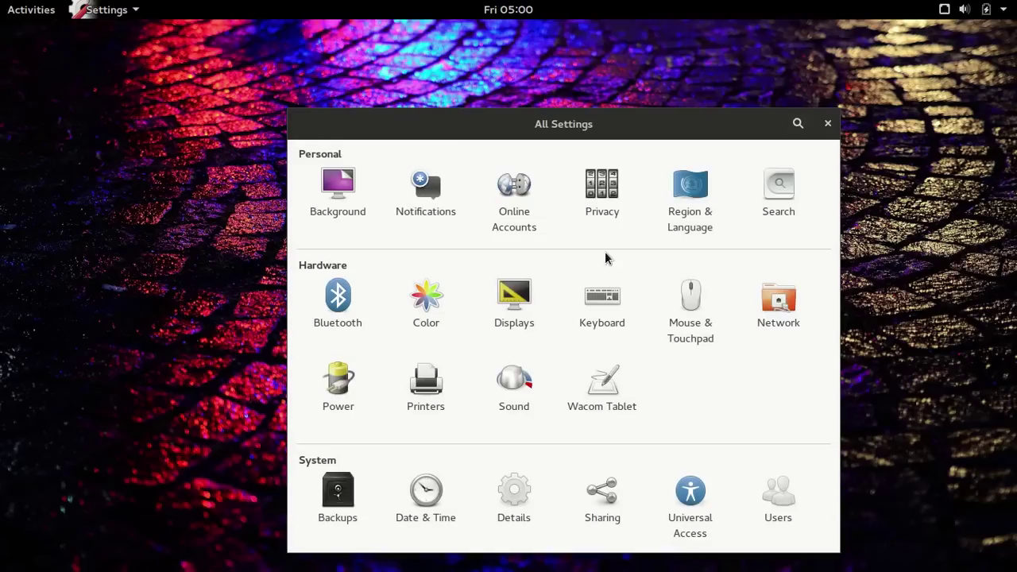
- Look at the Privacy and Displays settings in turn, returning to all settings after each
{"action": "left_click", "coordinate": [594, 213]}
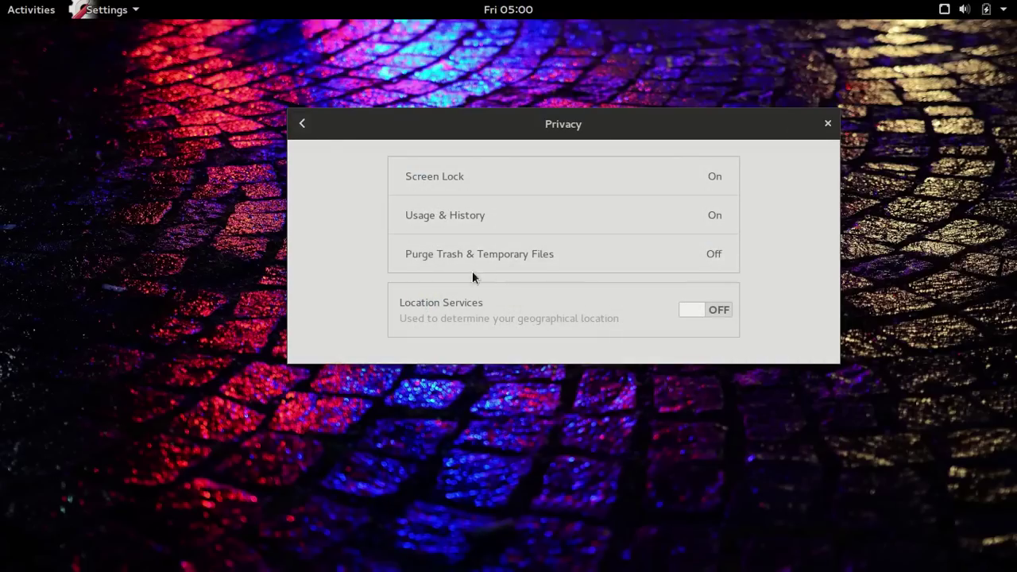
{"action": "left_click", "coordinate": [302, 125]}
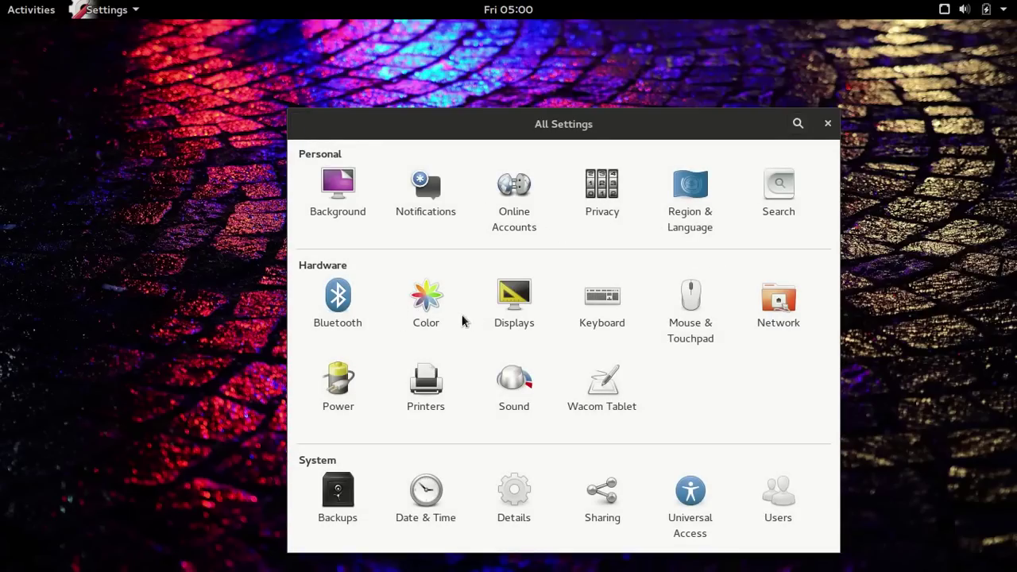
{"action": "left_click", "coordinate": [503, 321]}
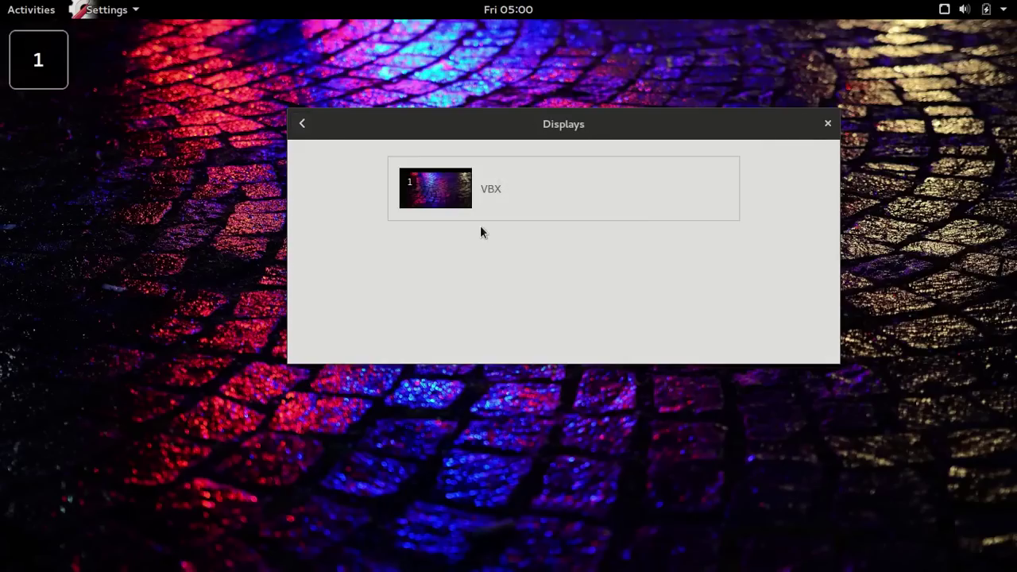
{"action": "left_click", "coordinate": [304, 127]}
- View the Mouse & Touchpad settings and the Power settings, moving the Settings window higher before returning to all settings
{"action": "left_click", "coordinate": [708, 325]}
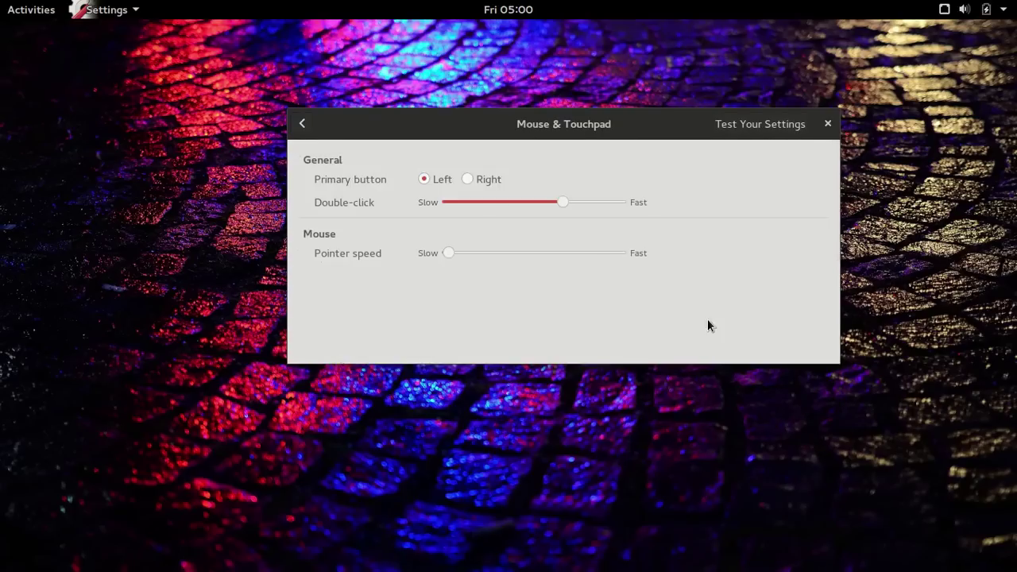
{"action": "left_click", "coordinate": [302, 127]}
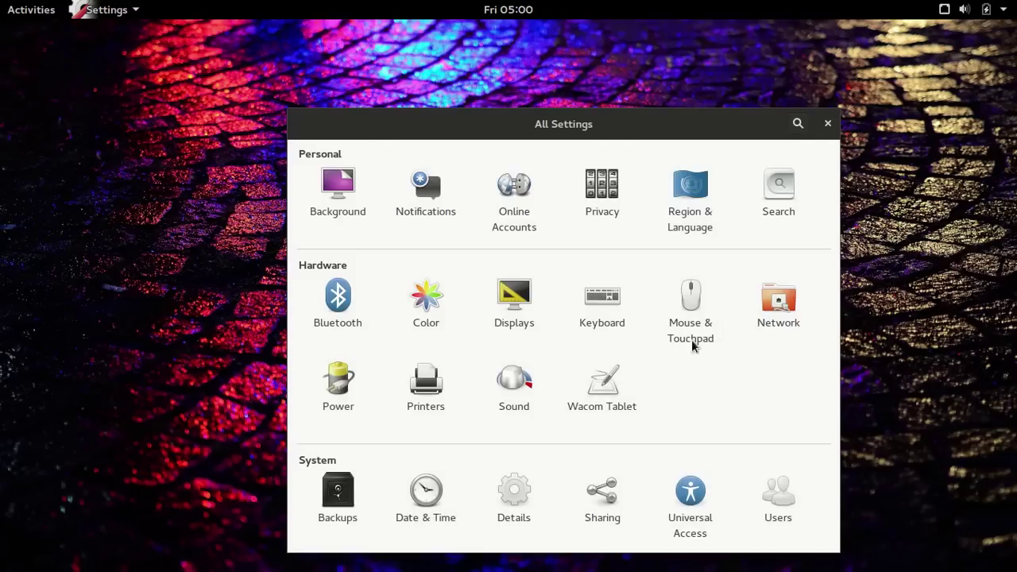
{"action": "left_click", "coordinate": [338, 383]}
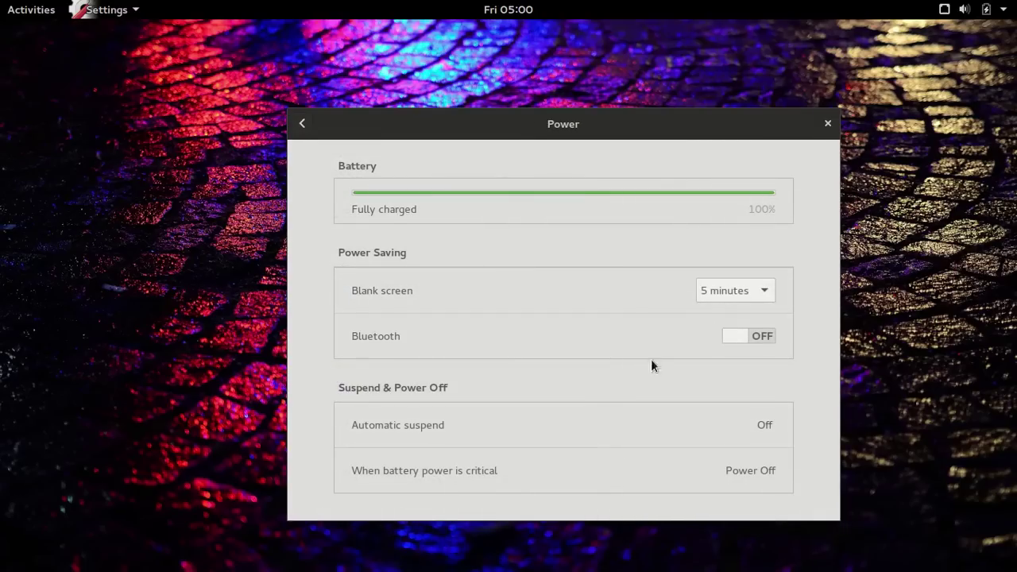
{"action": "left_click_drag", "start_coordinate": [488, 135], "coordinate": [444, 76]}
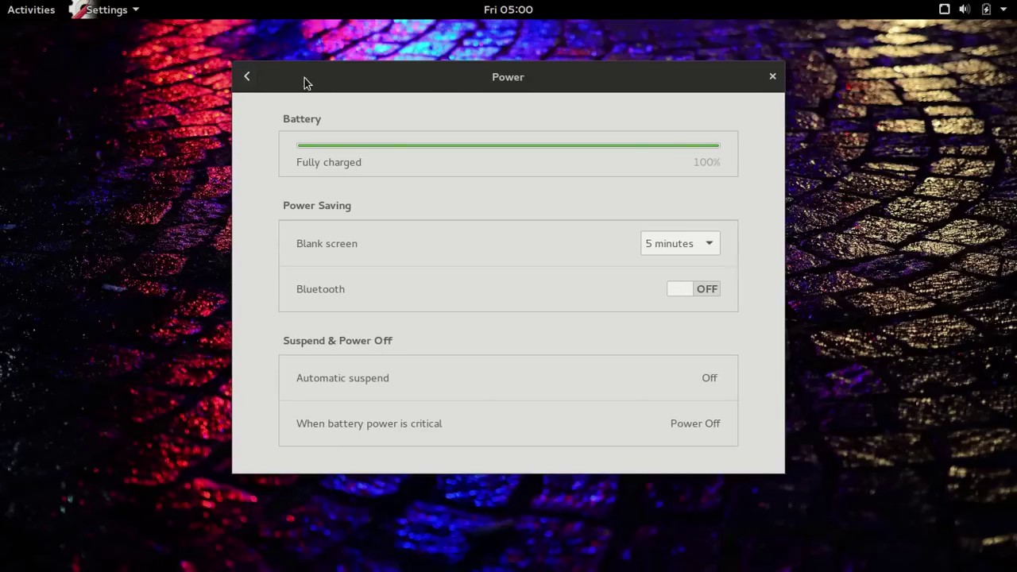
{"action": "left_click", "coordinate": [248, 77]}
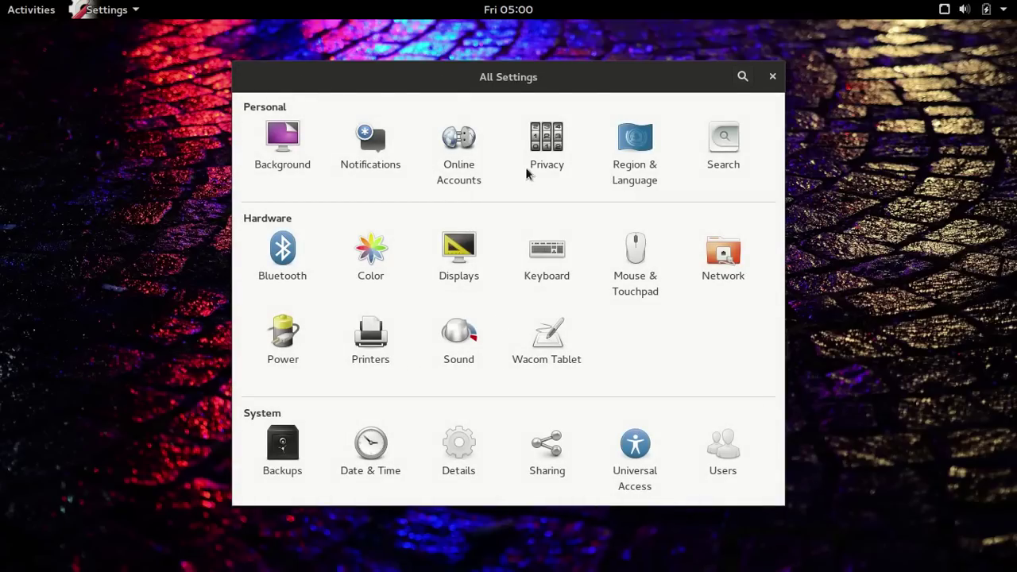
- Reposition the Settings window and review the Mouse & Touchpad and Power options once more, returning to all settings
{"action": "left_click_drag", "start_coordinate": [520, 88], "coordinate": [543, 74]}
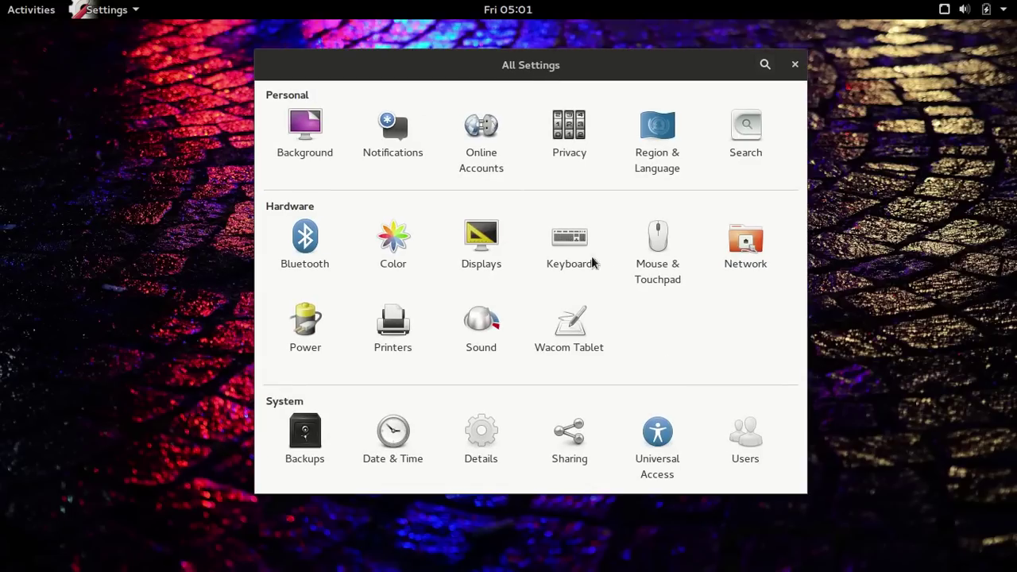
{"action": "left_click", "coordinate": [656, 251]}
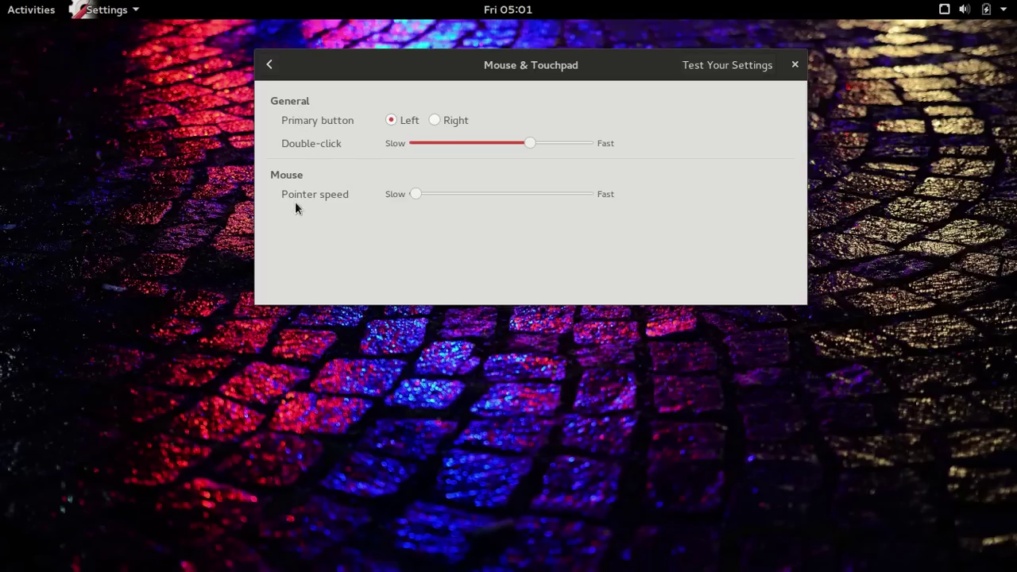
{"action": "left_click", "coordinate": [271, 65]}
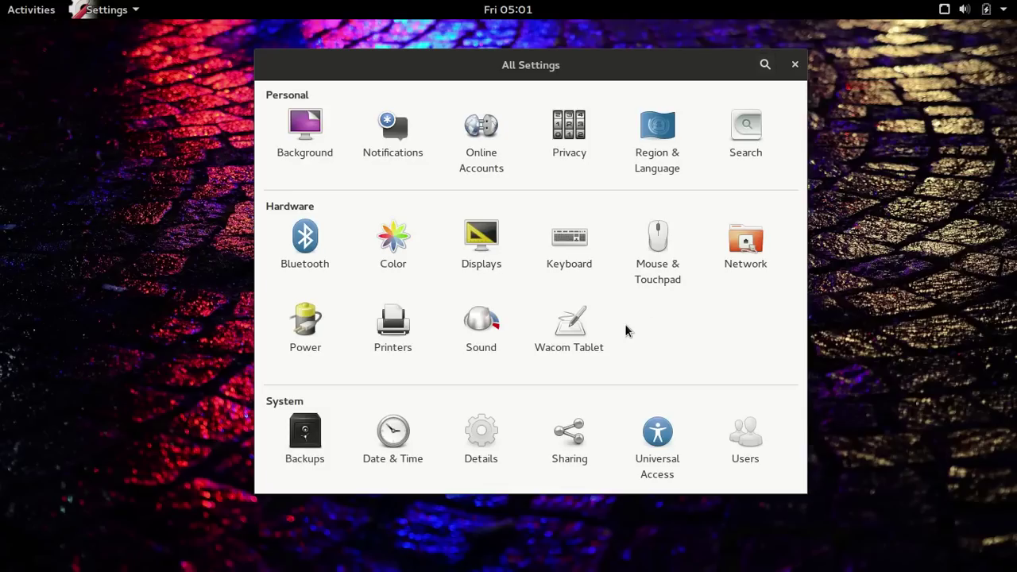
{"action": "left_click", "coordinate": [313, 325]}
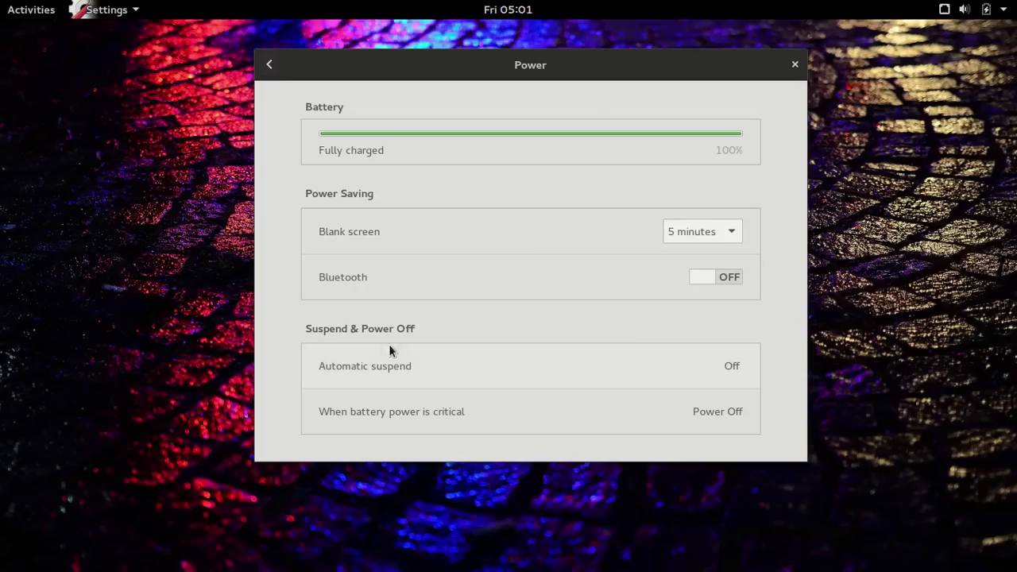
{"action": "left_click", "coordinate": [270, 65]}
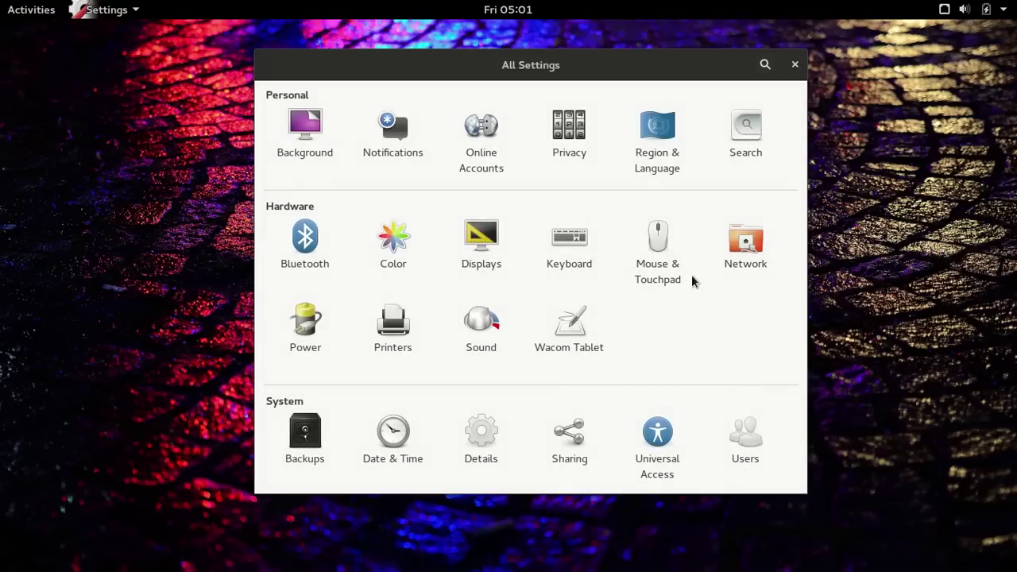
- Close Settings and show the full grid of installed applications in the Activities overview
{"action": "left_click", "coordinate": [795, 65]}
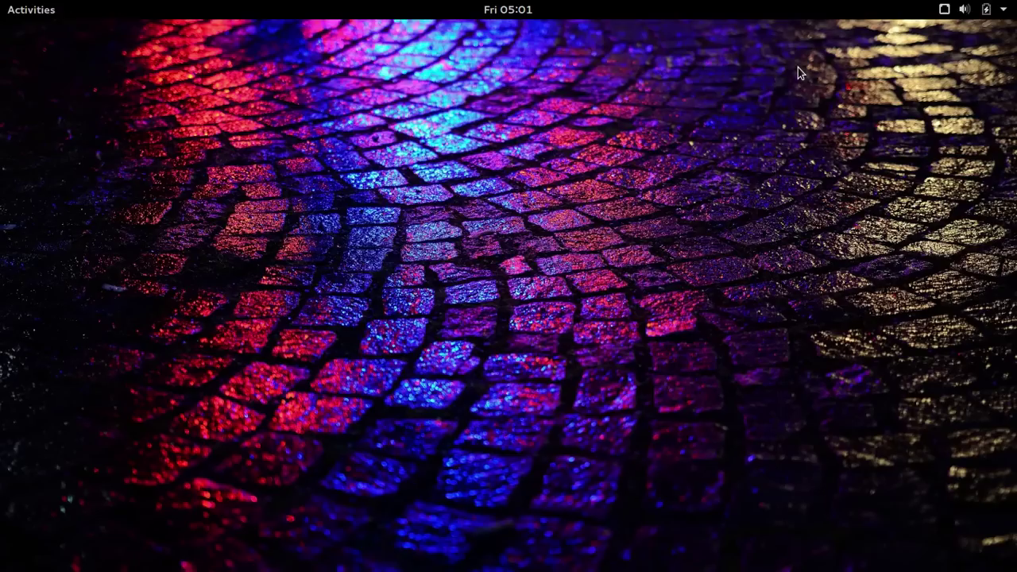
{"action": "left_click", "coordinate": [24, 11]}
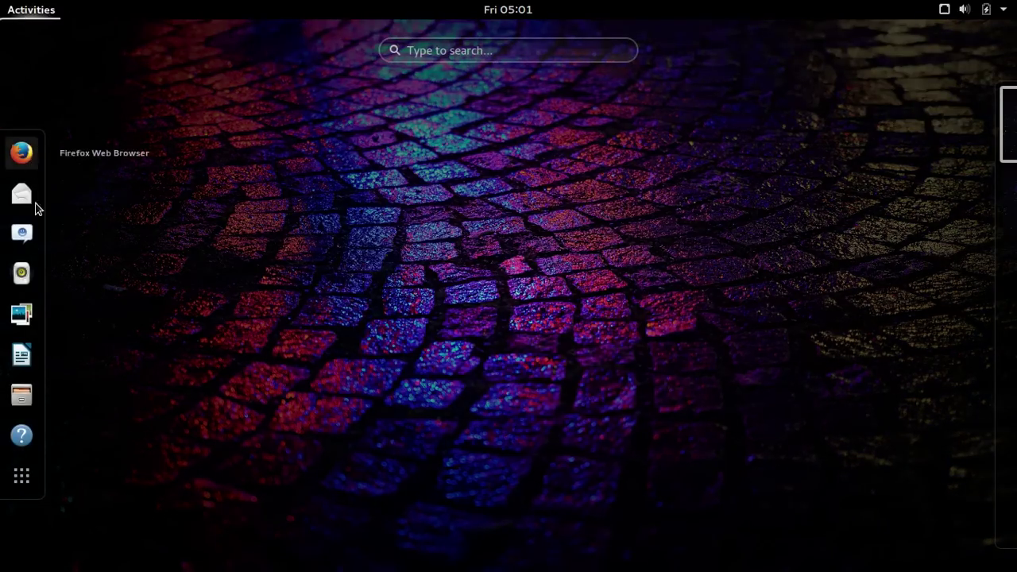
{"action": "left_click", "coordinate": [24, 474]}
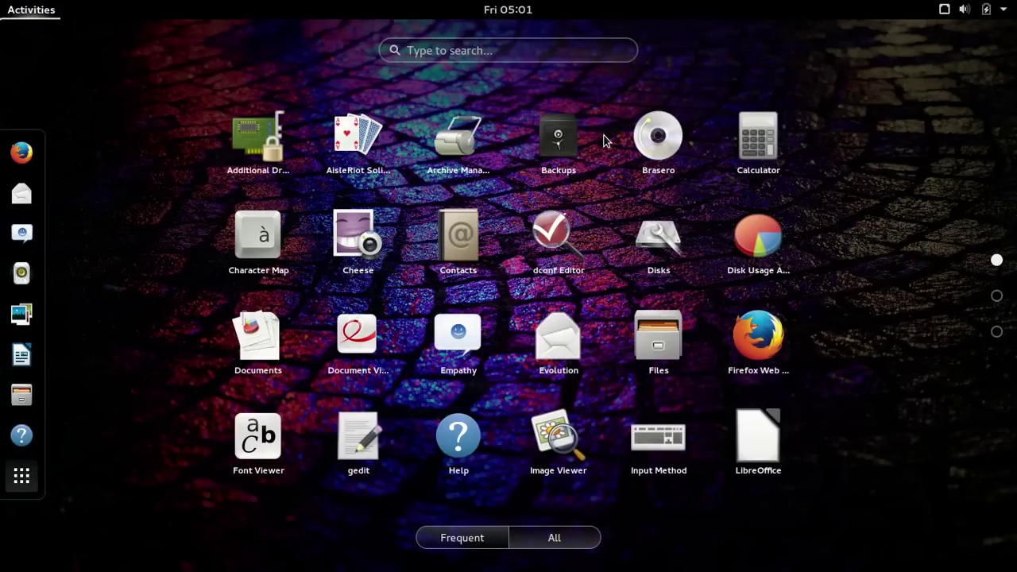
- Browse all pages of the application grid and open the Ubuntu Software Center
{"action": "scroll", "coordinate": [604, 141], "scroll_direction": "down", "scroll_amount": 2}
{"action": "scroll", "coordinate": [605, 147], "scroll_direction": "up", "scroll_amount": 2}
{"action": "scroll", "coordinate": [609, 140], "scroll_direction": "down", "scroll_amount": 1}
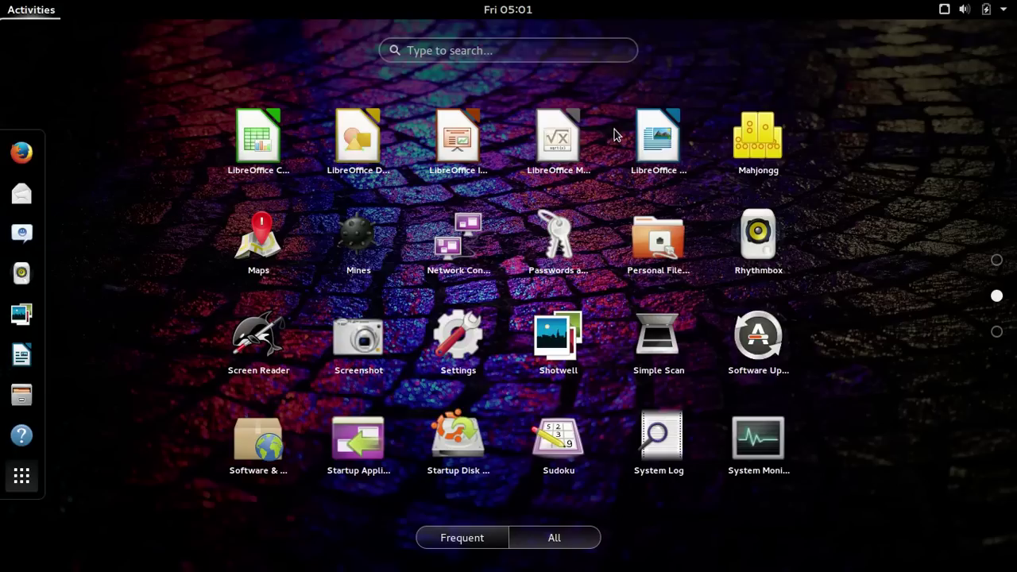
{"action": "scroll", "coordinate": [611, 135], "scroll_direction": "down", "scroll_amount": 1}
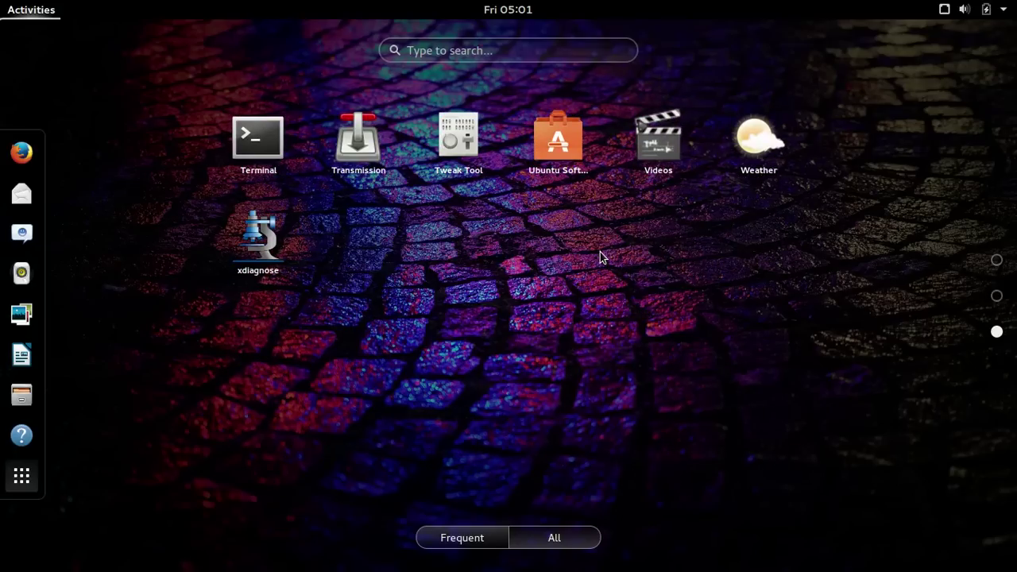
{"action": "left_click", "coordinate": [558, 149]}
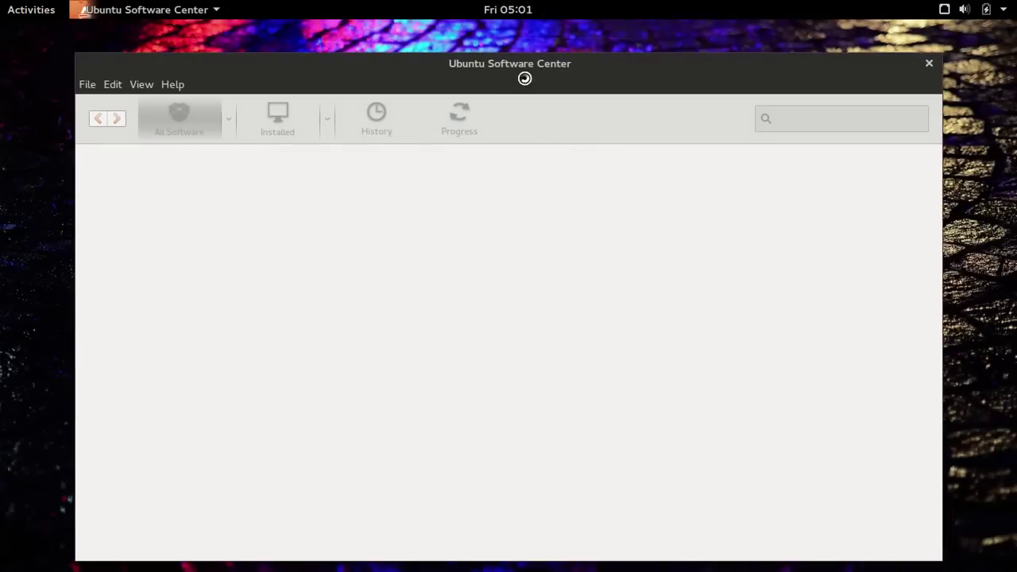
- Move the Ubuntu Software Center window slightly higher, look over its home page down to Top Rated, and close it
{"action": "mouse_move", "coordinate": [524, 70]}
{"action": "left_mouse_down"}
{"action": "mouse_move", "coordinate": [516, 63]}
{"action": "mouse_move", "coordinate": [527, 56]}
{"action": "left_mouse_up"}
{"action": "scroll", "coordinate": [542, 201], "scroll_direction": "down", "scroll_amount": 5}
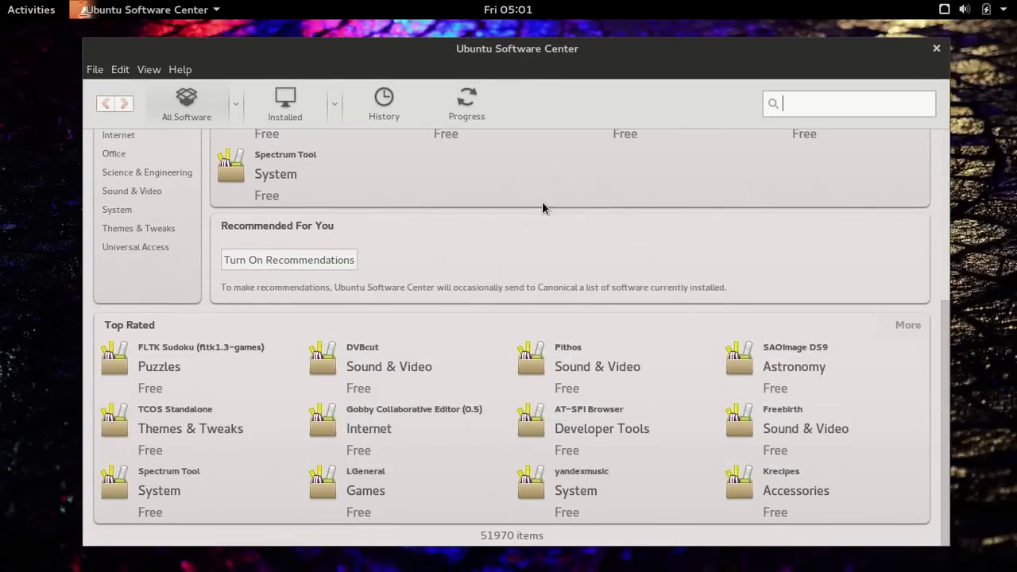
{"action": "scroll", "coordinate": [542, 197], "scroll_direction": "up", "scroll_amount": 3}
{"action": "scroll", "coordinate": [542, 197], "scroll_direction": "up", "scroll_amount": 3}
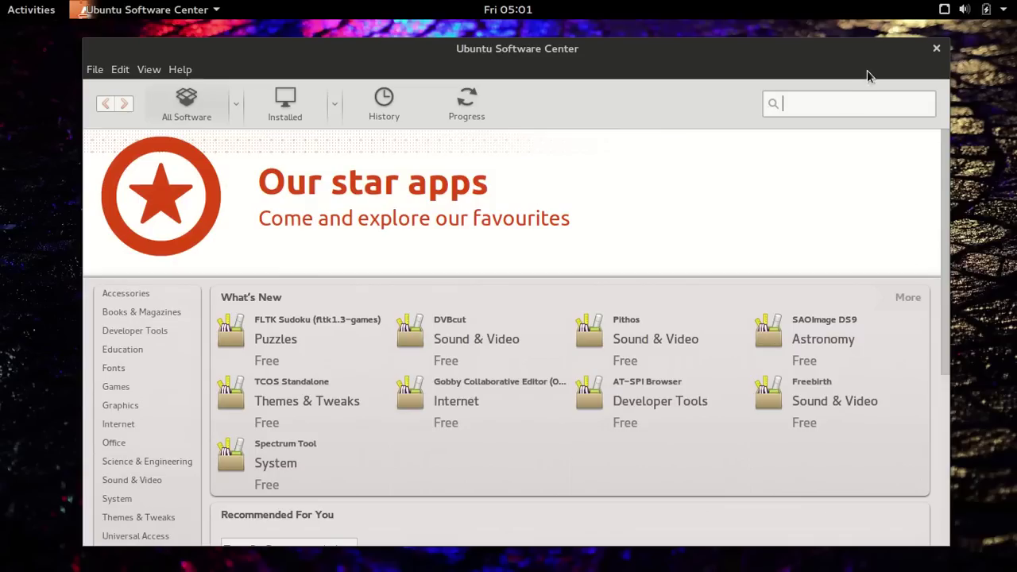
{"action": "left_click", "coordinate": [935, 48]}
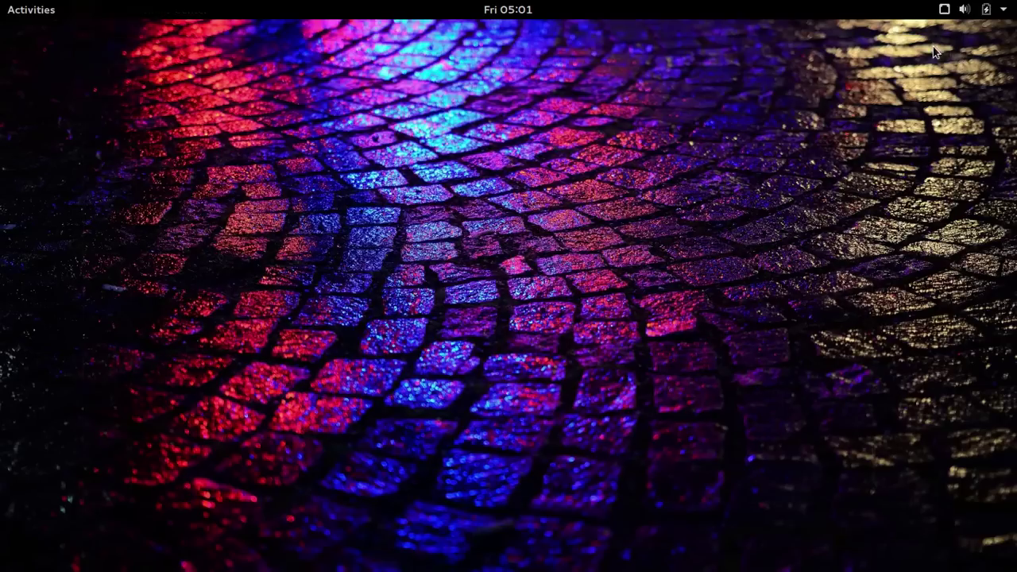
- Show the full application grid in the Activities overview again and look through its pages
{"action": "left_click", "coordinate": [41, 16]}
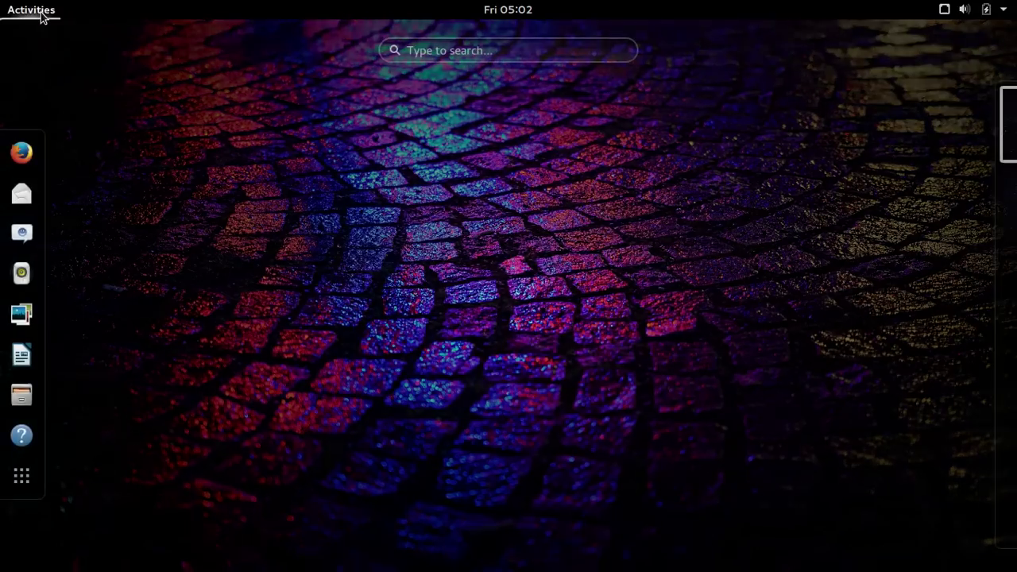
{"action": "left_click", "coordinate": [24, 483]}
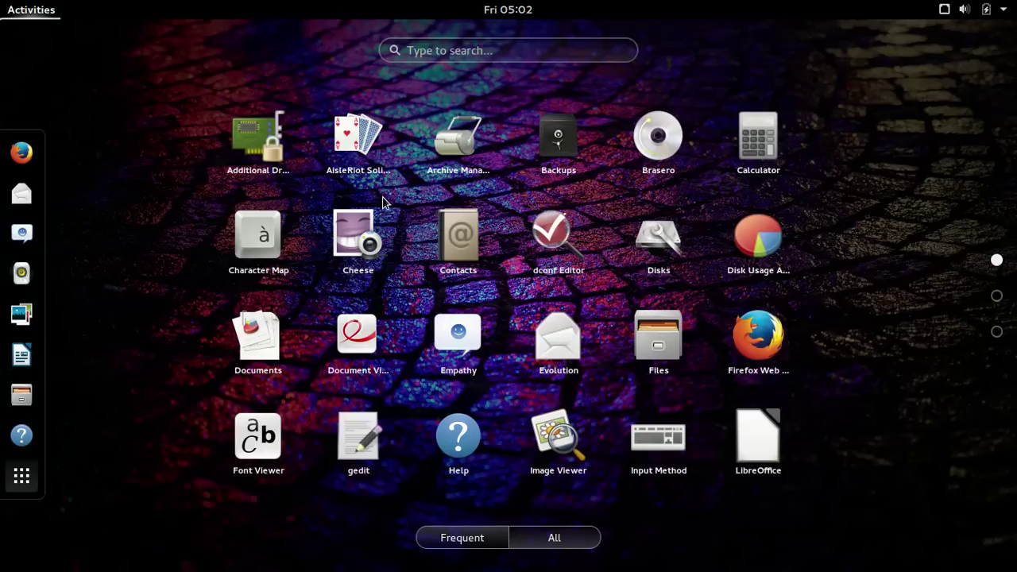
{"action": "scroll", "coordinate": [509, 203], "scroll_direction": "down", "scroll_amount": 2}
{"action": "scroll", "coordinate": [509, 202], "scroll_direction": "up", "scroll_amount": 2}
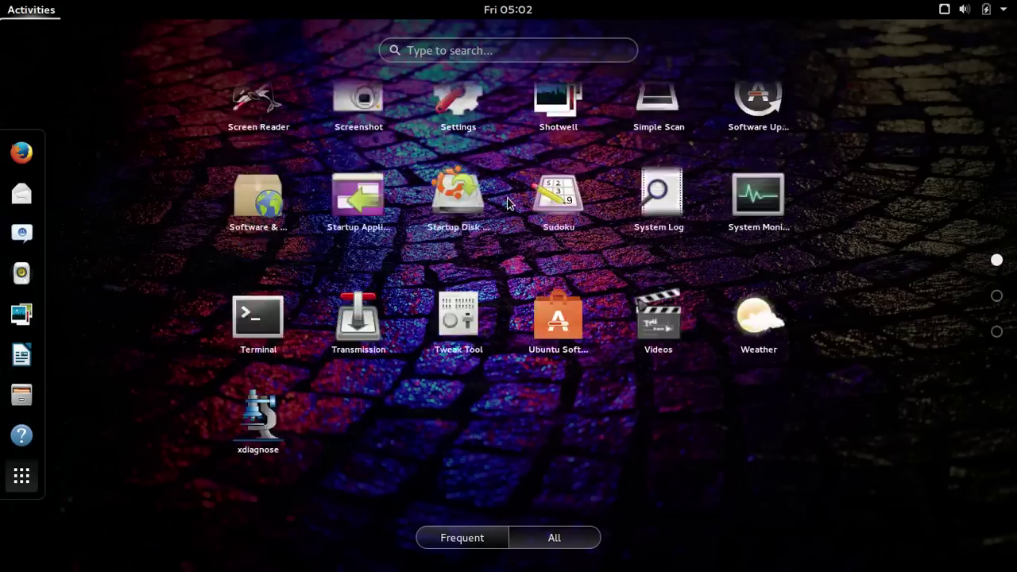
- Try placing AisleRiot Solitaire on the top bar, and add it to the dash favorites between Evolution and Empathy
{"action": "left_click_drag", "start_coordinate": [350, 151], "coordinate": [296, 4]}
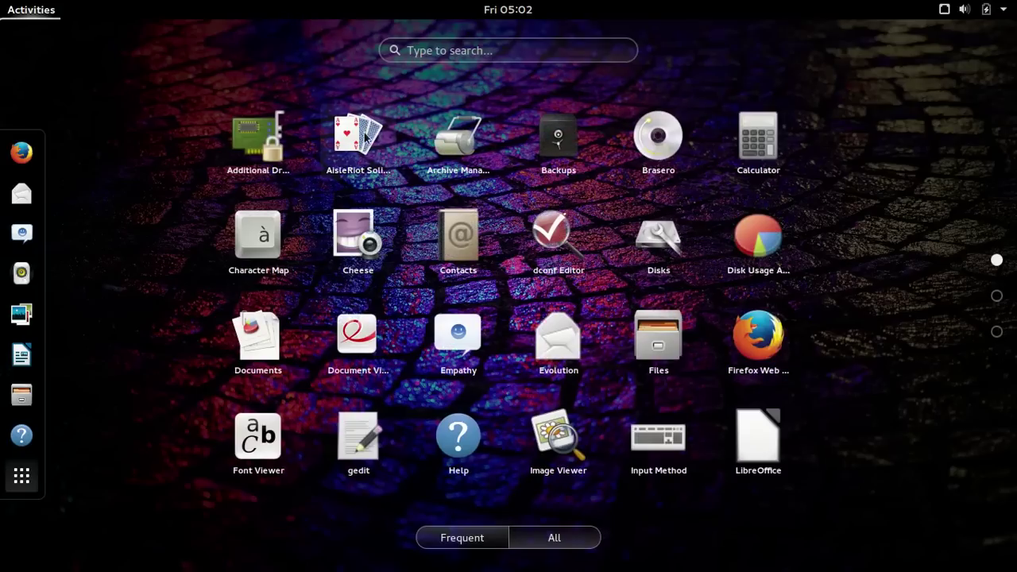
{"action": "left_click_drag", "start_coordinate": [355, 137], "coordinate": [232, 10]}
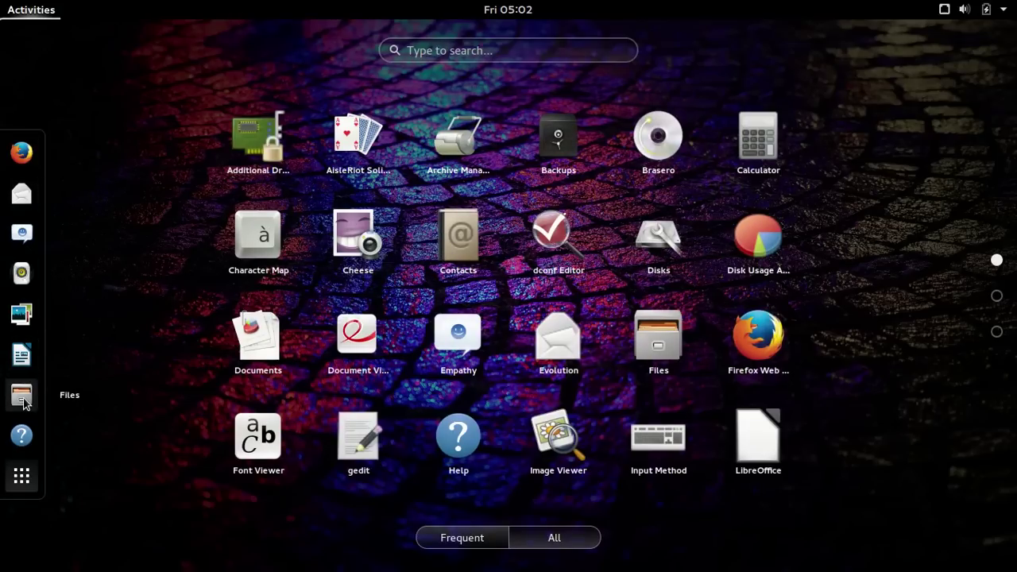
{"action": "left_click_drag", "start_coordinate": [357, 142], "coordinate": [34, 219]}
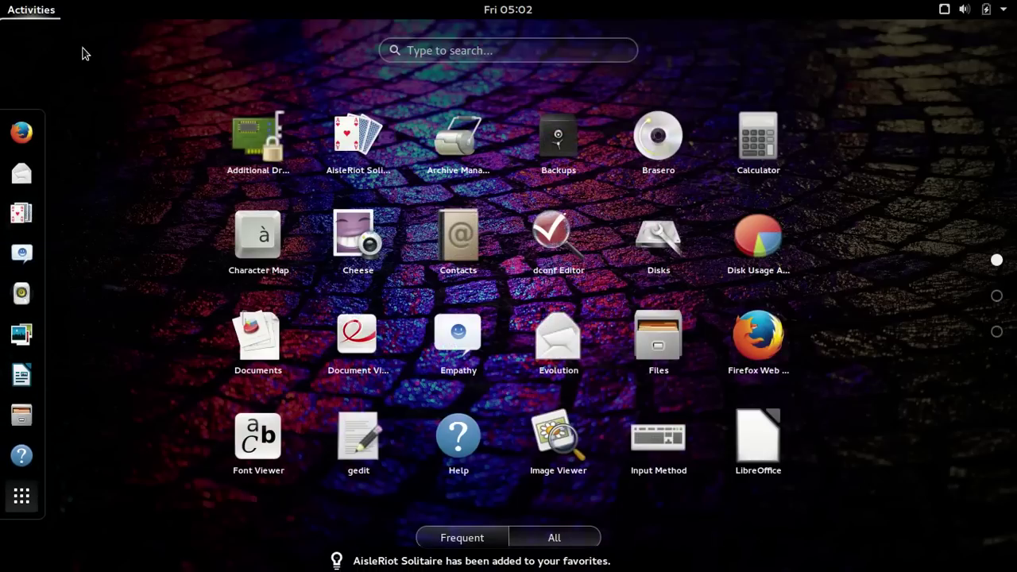
{"action": "left_click", "coordinate": [18, 5]}
{"action": "left_click", "coordinate": [28, 11]}
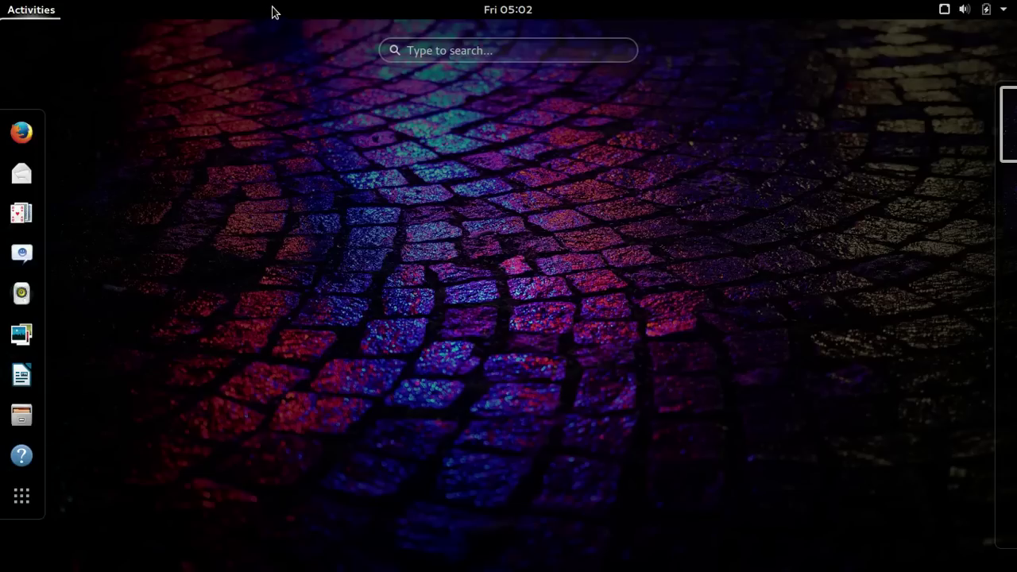
{"action": "left_click", "coordinate": [215, 52]}
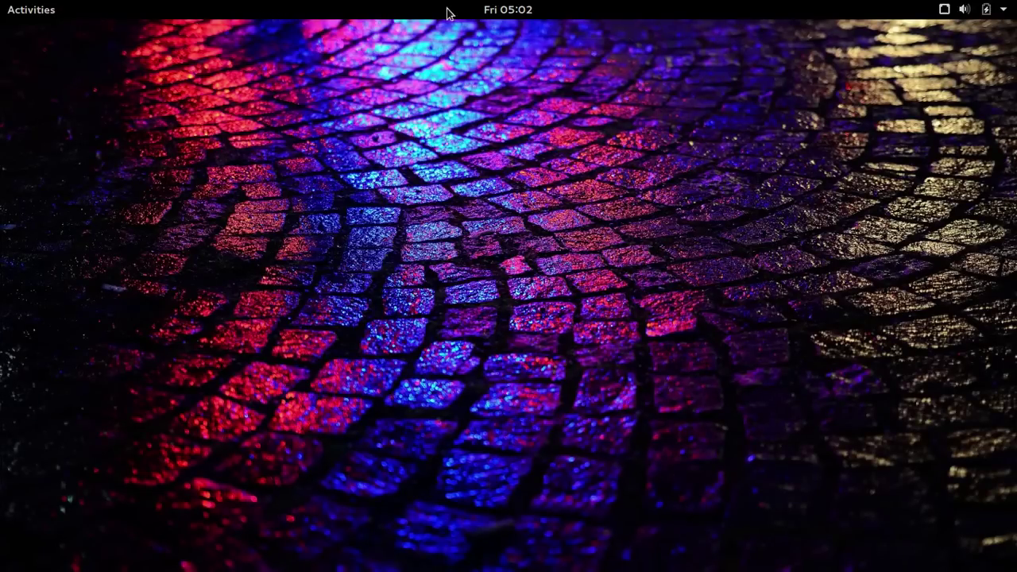
- Show and hide the clock's calendar popup with today's and tomorrow's schedule
{"action": "left_click", "coordinate": [508, 12]}
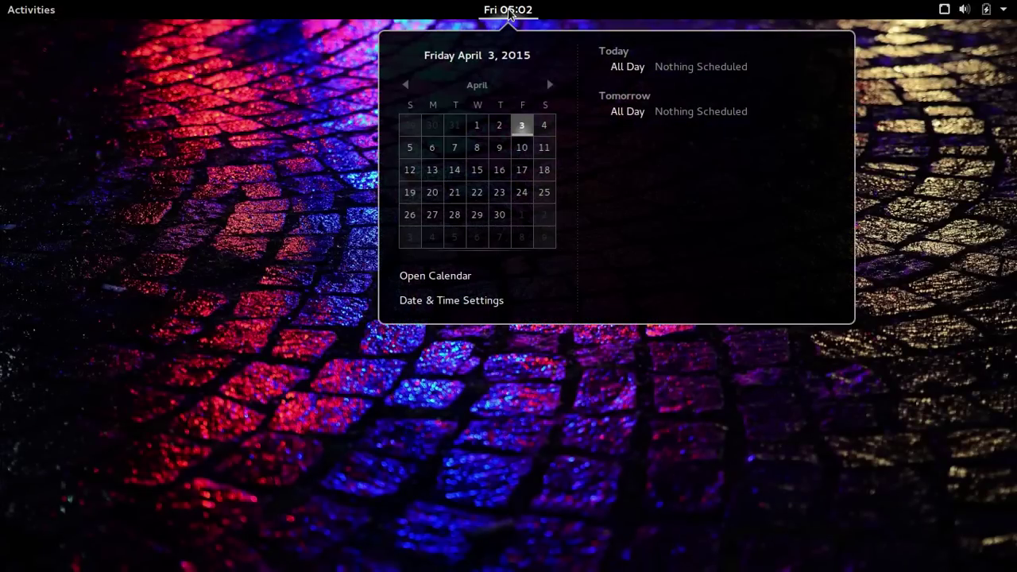
{"action": "left_click", "coordinate": [508, 11]}
{"action": "left_click", "coordinate": [508, 11]}
{"action": "left_click", "coordinate": [508, 11]}
{"action": "left_click", "coordinate": [511, 15]}
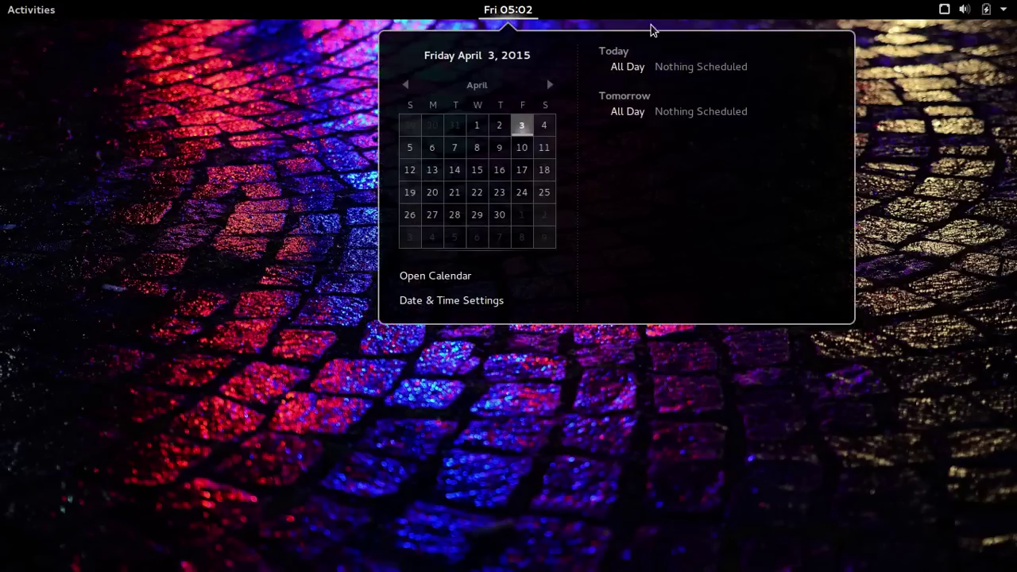
{"action": "left_click", "coordinate": [543, 18]}
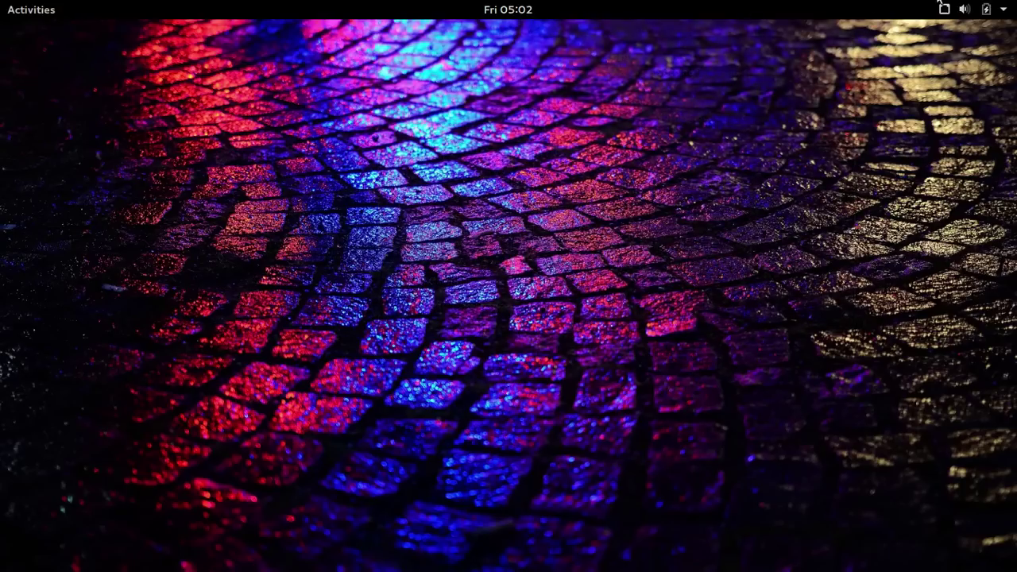
- View the system menu with its volume, network, battery and user entries, and close it
{"action": "left_click", "coordinate": [963, 10]}
{"action": "left_click", "coordinate": [963, 9]}
{"action": "left_click", "coordinate": [964, 10]}
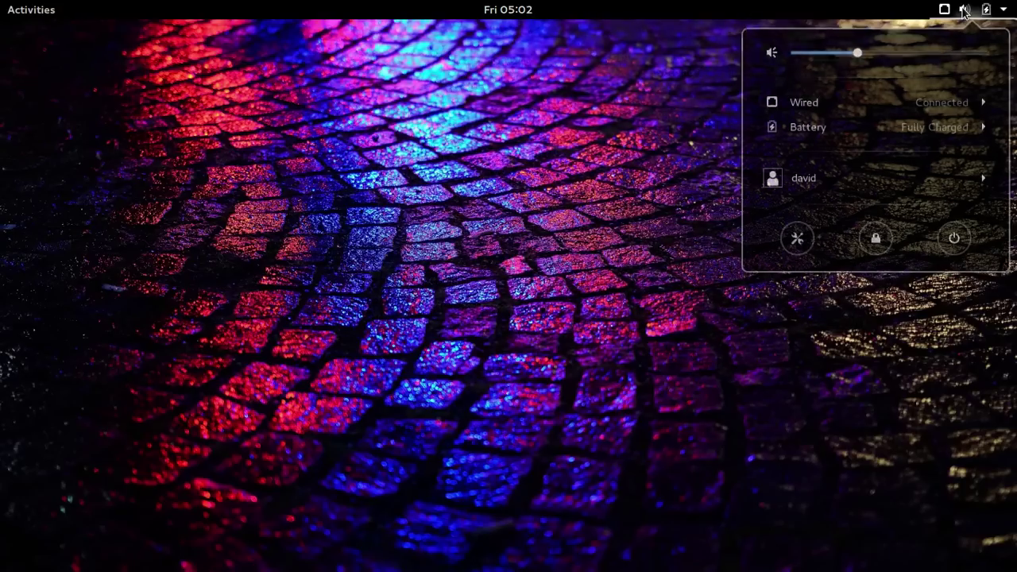
{"action": "left_click", "coordinate": [638, 8]}
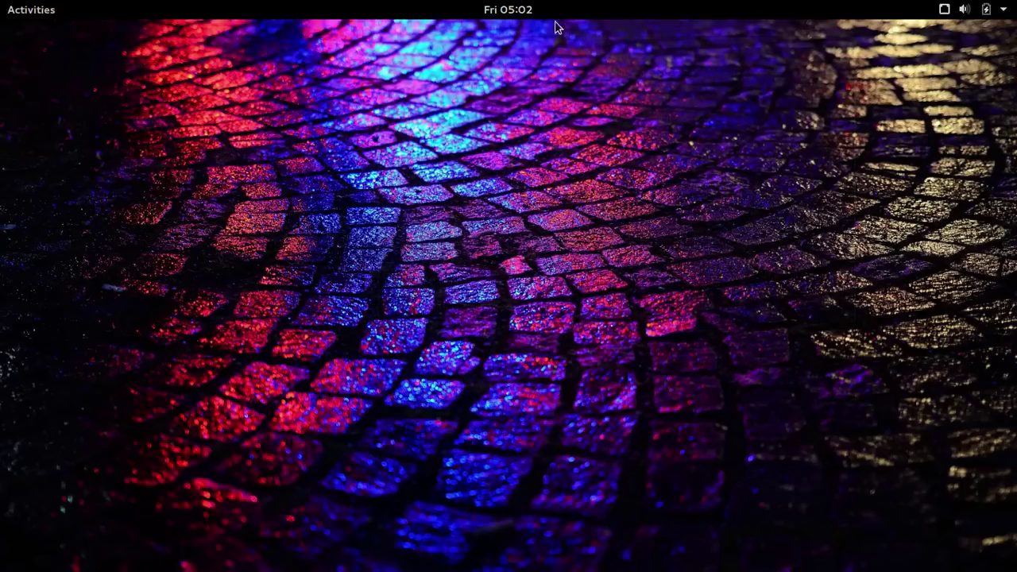
- Look at the favorites in the Activities overview and at the calendar popup, returning to the empty desktop
{"action": "left_click", "coordinate": [25, 12]}
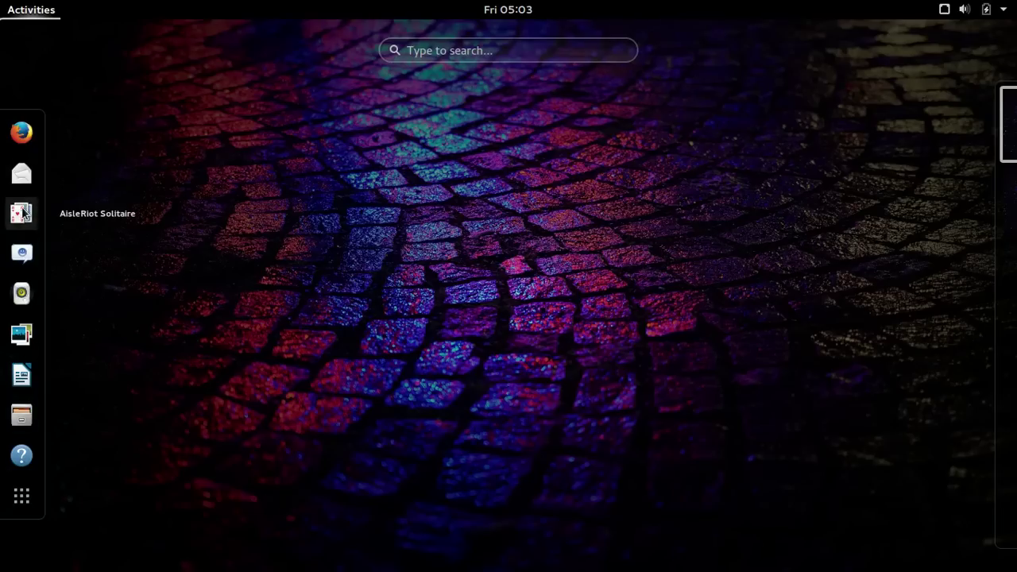
{"action": "left_click", "coordinate": [177, 34]}
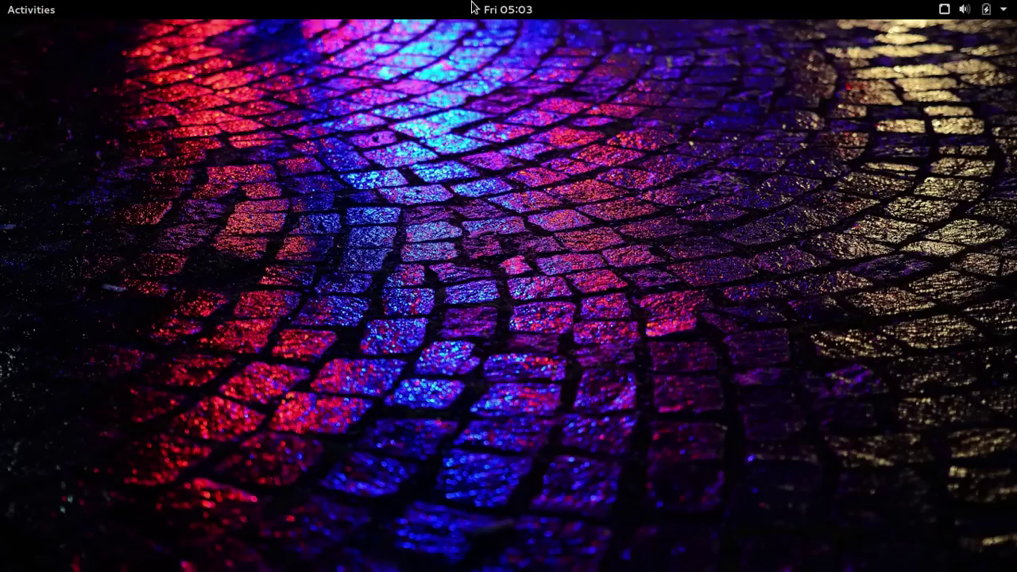
{"action": "left_click", "coordinate": [511, 11]}
{"action": "left_click", "coordinate": [365, 46]}
{"action": "left_click", "coordinate": [42, 14]}
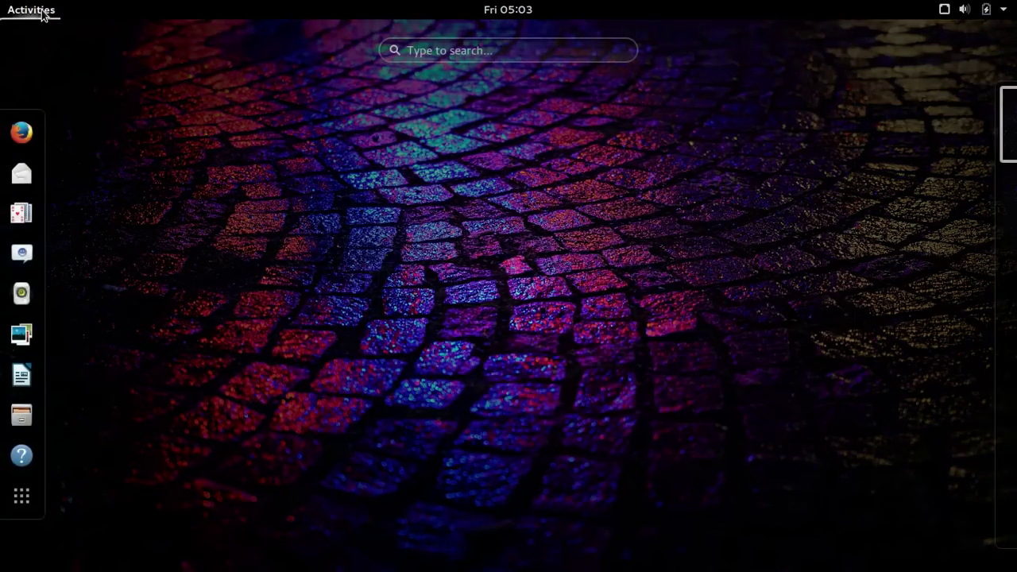
{"action": "left_click", "coordinate": [42, 14]}
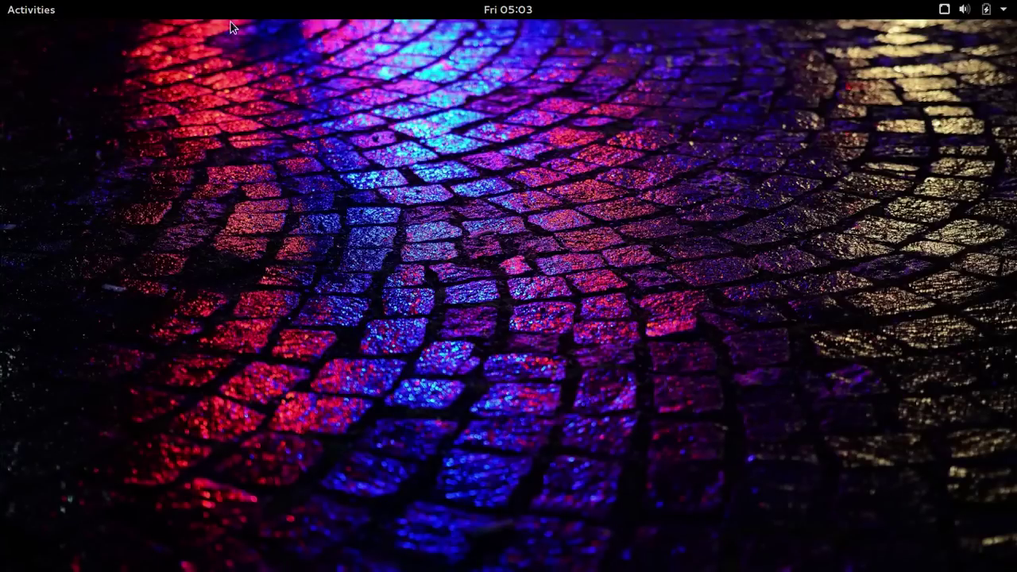
{"action": "left_click", "coordinate": [53, 14]}
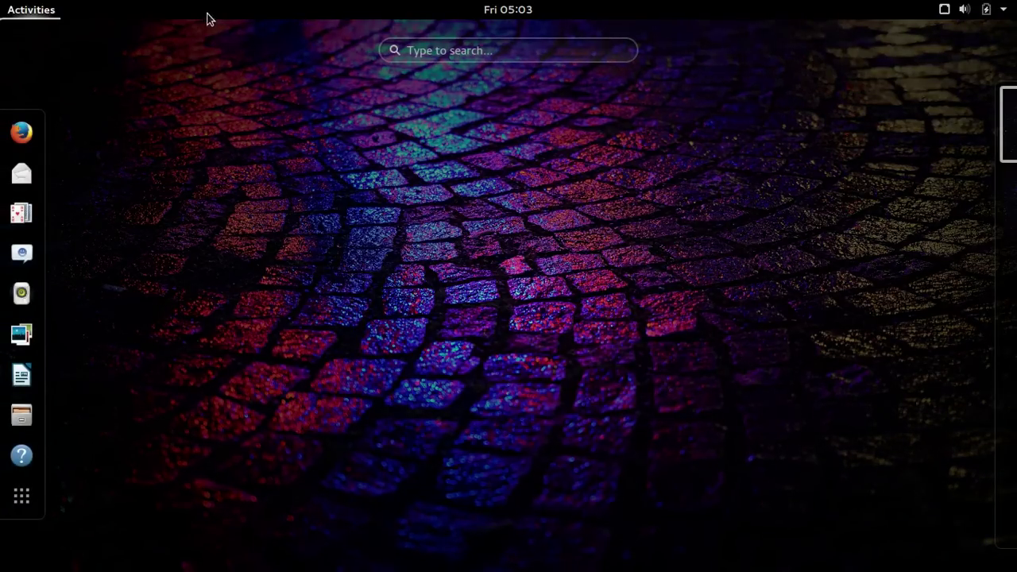
{"action": "left_click", "coordinate": [46, 22]}
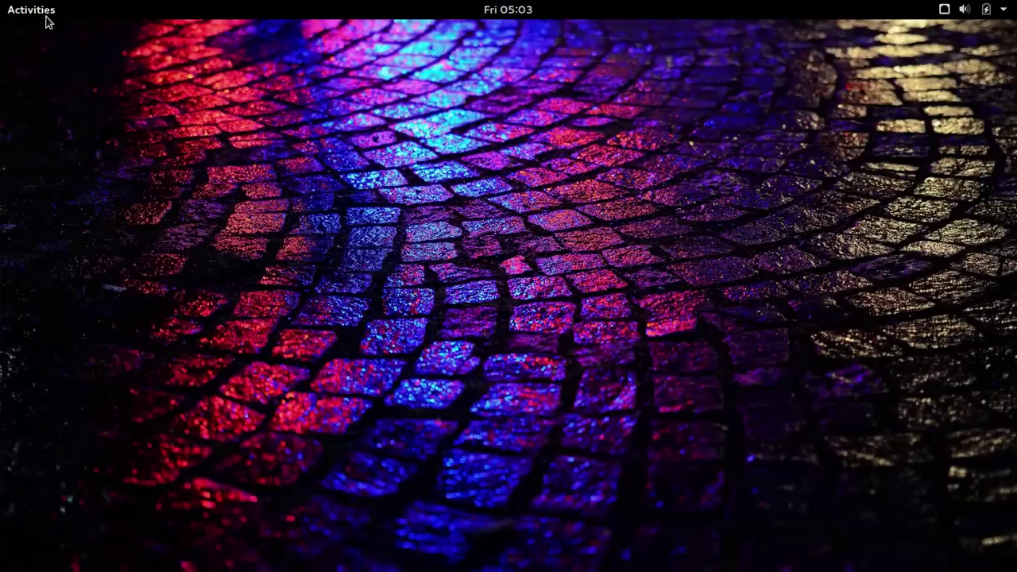
- Open the Files application from the Activities overview and move its window lower and further right
{"action": "left_click", "coordinate": [46, 21]}
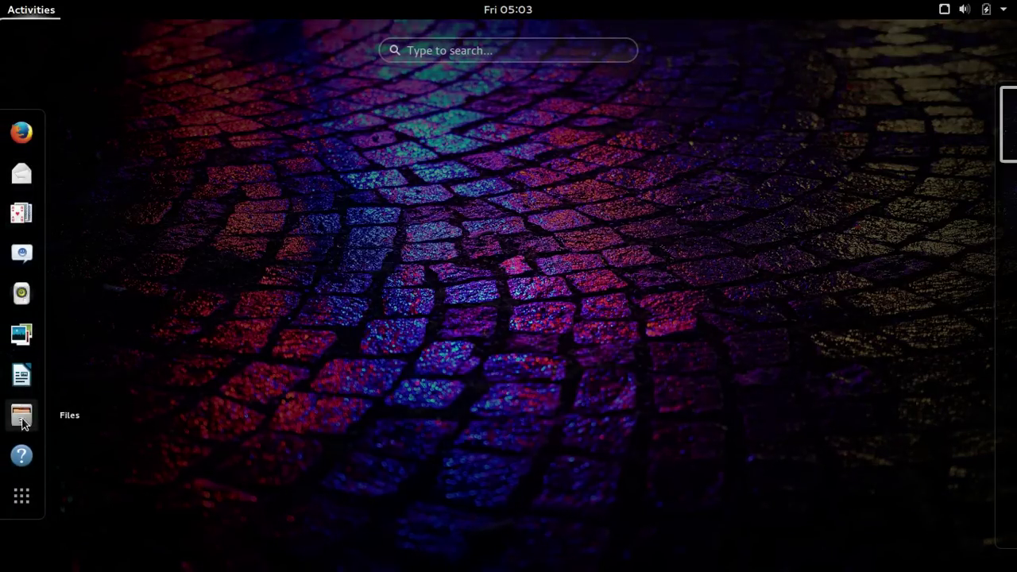
{"action": "left_click", "coordinate": [21, 416]}
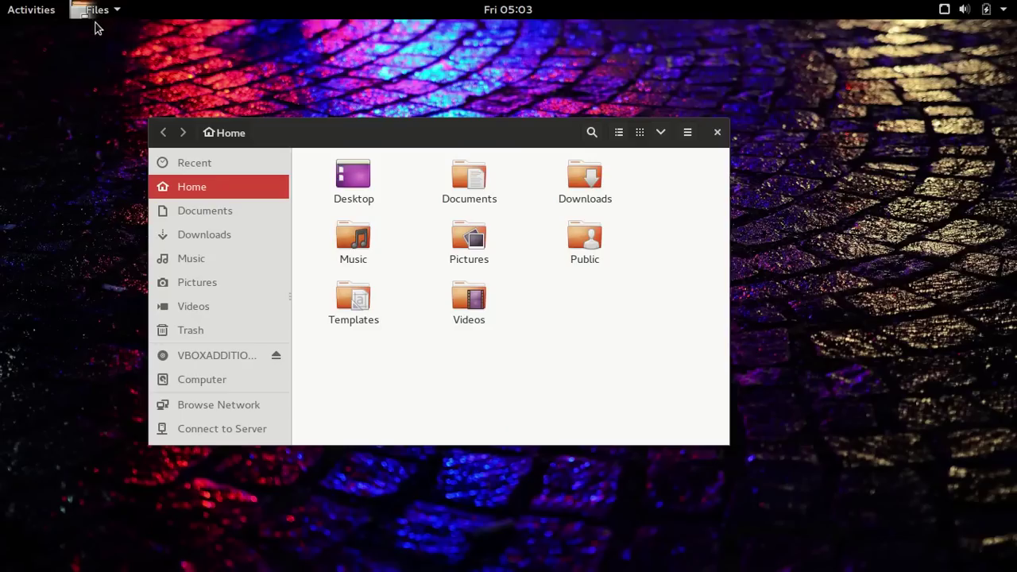
{"action": "left_click_drag", "start_coordinate": [291, 129], "coordinate": [447, 171]}
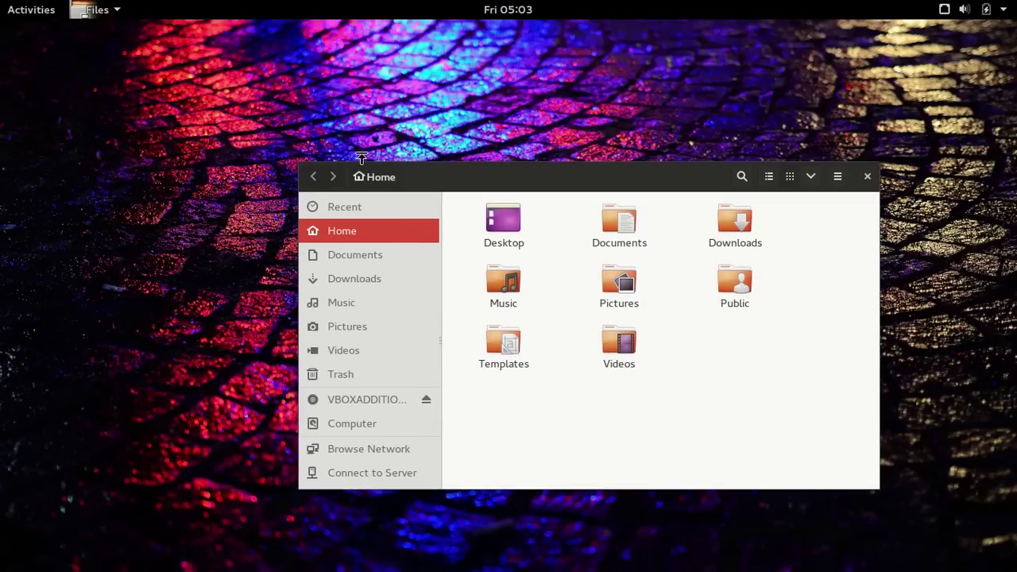
- View the Files application menu, open its Preferences, and move the dialog up and to the left
{"action": "left_click", "coordinate": [115, 13]}
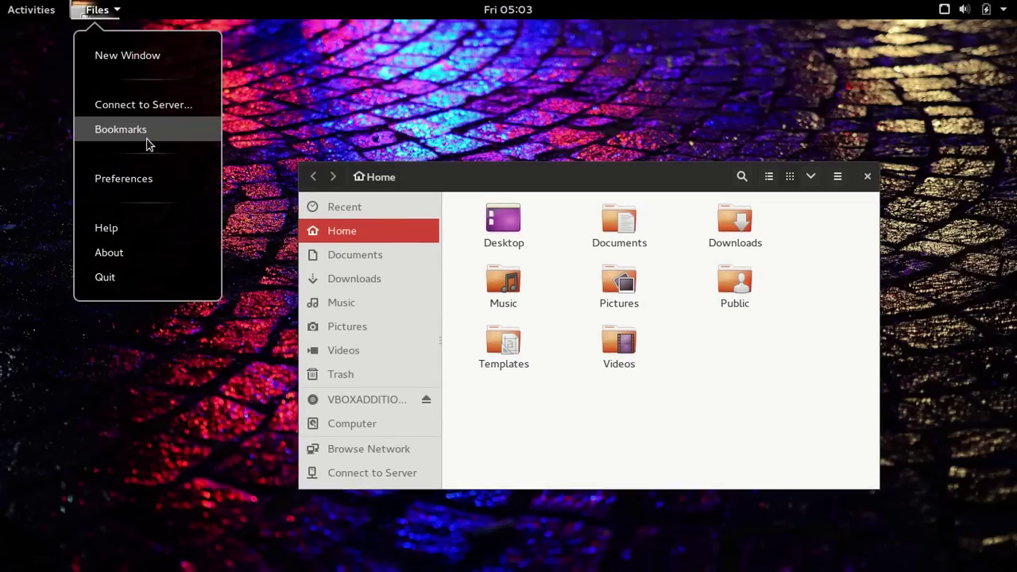
{"action": "left_click", "coordinate": [99, 15]}
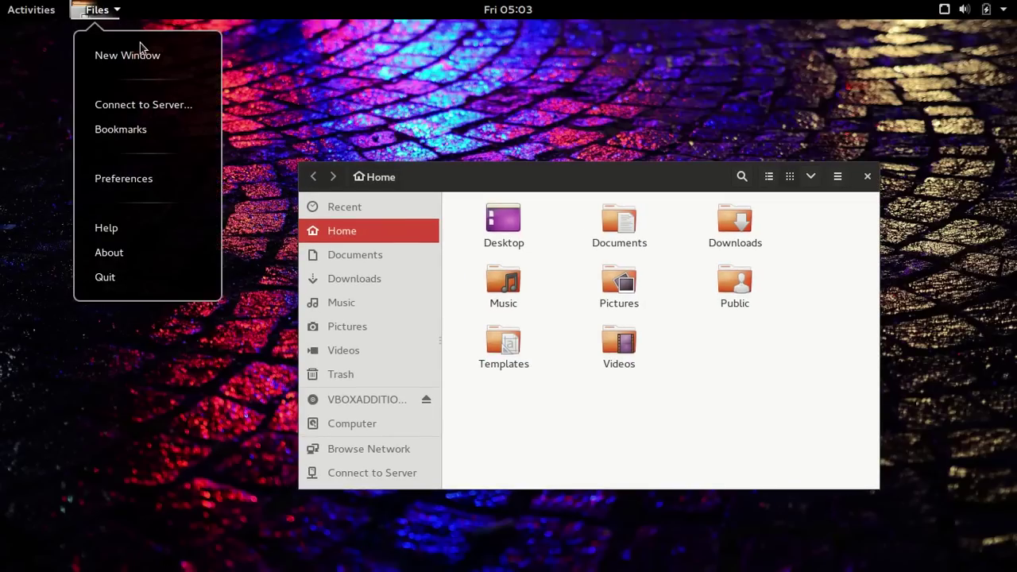
{"action": "left_click", "coordinate": [138, 182]}
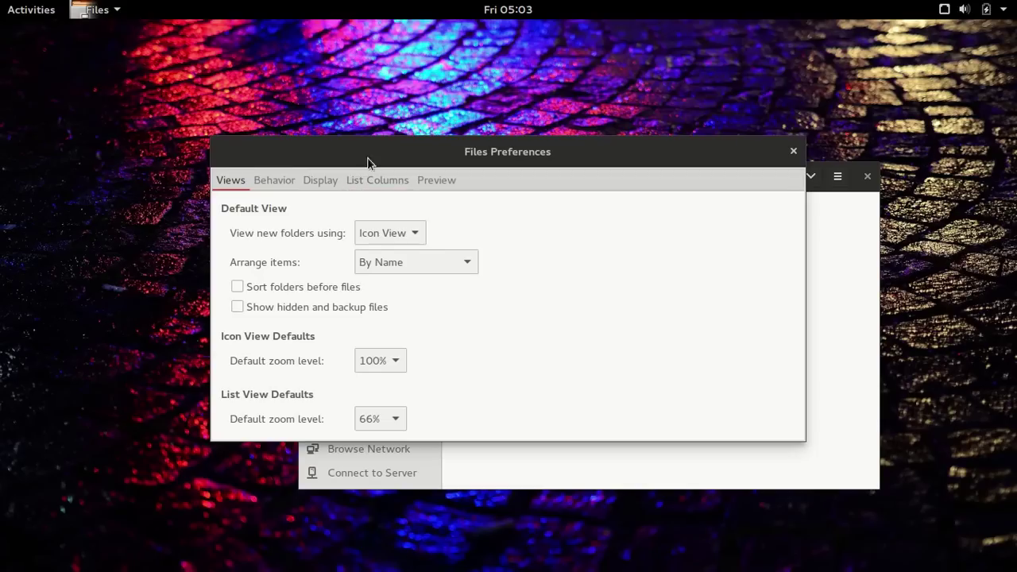
{"action": "left_click_drag", "start_coordinate": [427, 151], "coordinate": [360, 90]}
- Review the Behavior, Display, List Columns, Preview and Views preferences of Files, and close the dialog
{"action": "left_click", "coordinate": [208, 121]}
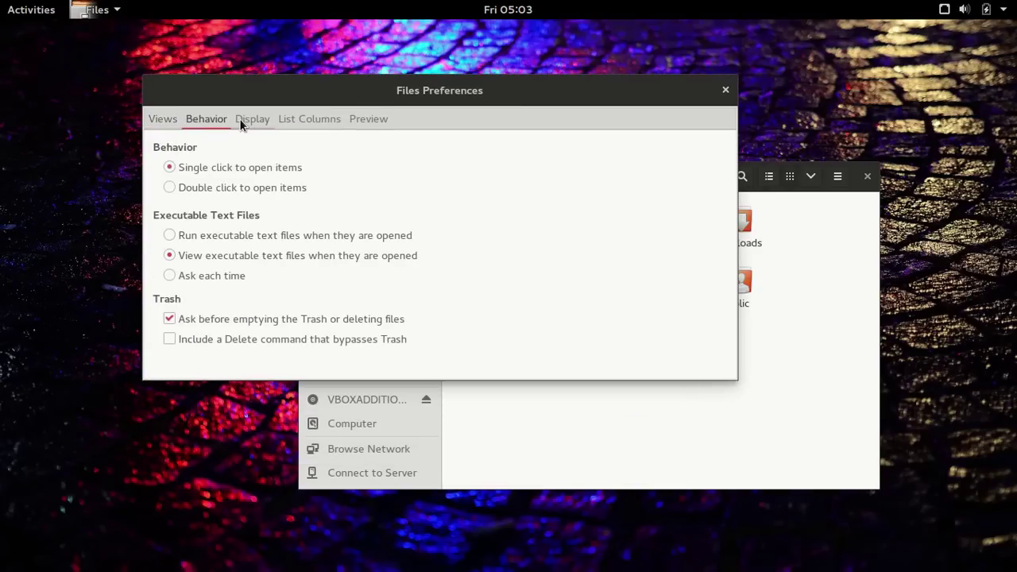
{"action": "left_click", "coordinate": [249, 118]}
{"action": "left_click", "coordinate": [287, 118]}
{"action": "left_click", "coordinate": [369, 119]}
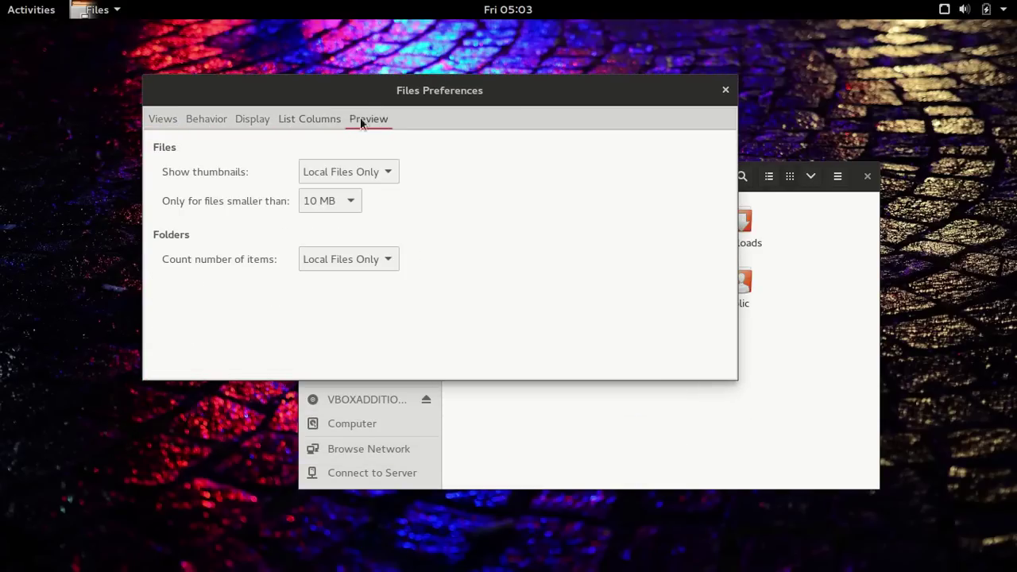
{"action": "left_click", "coordinate": [302, 120]}
{"action": "left_click", "coordinate": [251, 121]}
{"action": "left_click", "coordinate": [200, 121]}
{"action": "left_click", "coordinate": [169, 120]}
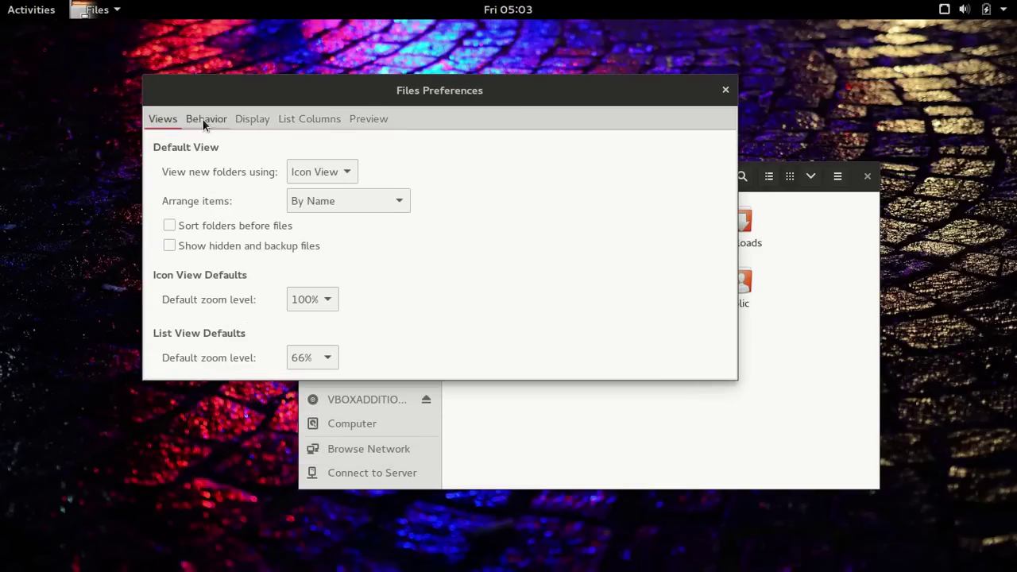
{"action": "left_click", "coordinate": [118, 11]}
{"action": "left_click", "coordinate": [118, 12]}
{"action": "left_click", "coordinate": [726, 91]}
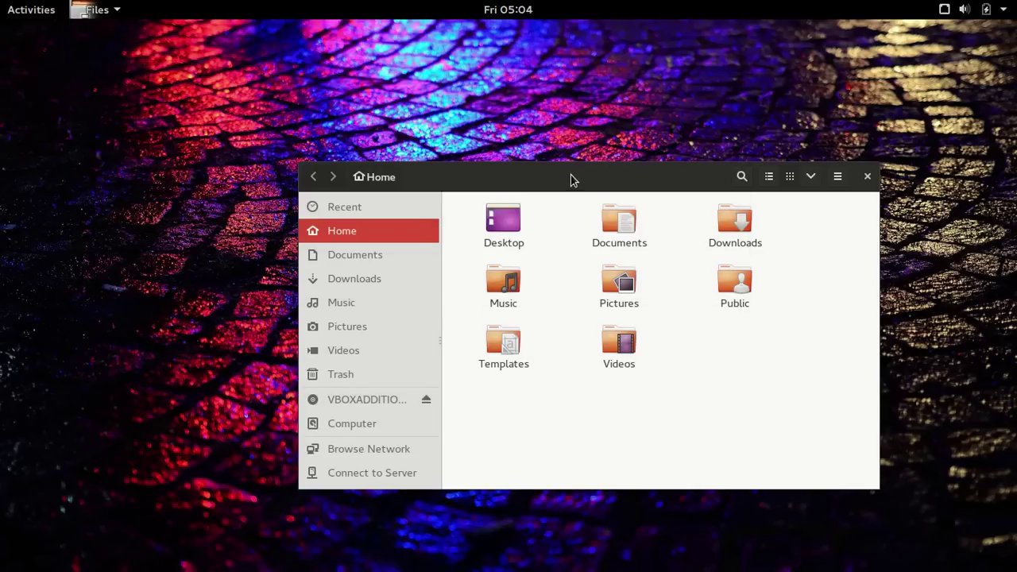
- Move the Files window up and to the left and view its window menu, dismissing it without a choice
{"action": "left_click_drag", "start_coordinate": [570, 177], "coordinate": [509, 158]}
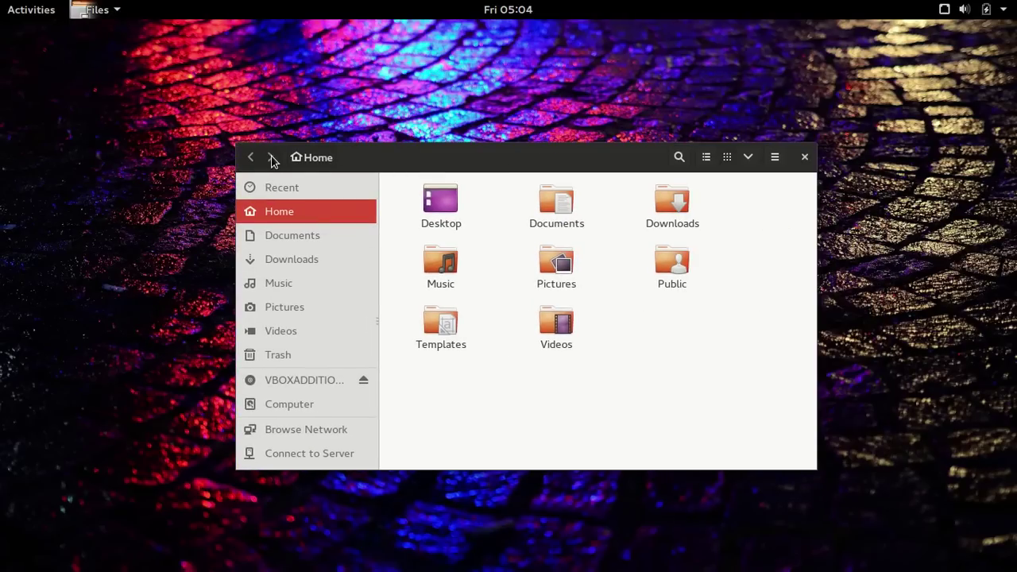
{"action": "right_click", "coordinate": [381, 162]}
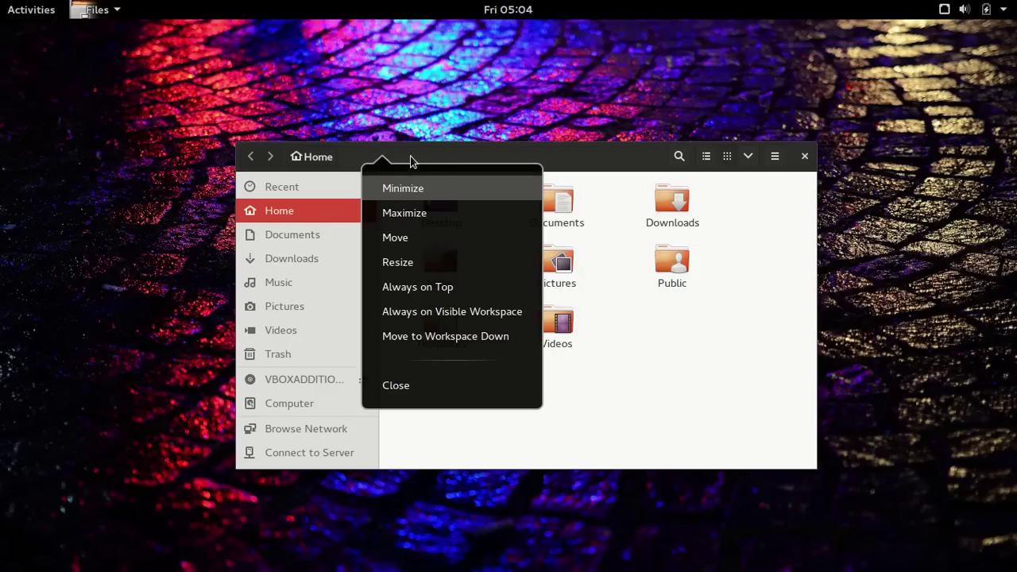
{"action": "left_click", "coordinate": [631, 174]}
- View the Basic properties of the Home folder and close the Properties dialog
{"action": "left_click", "coordinate": [777, 156]}
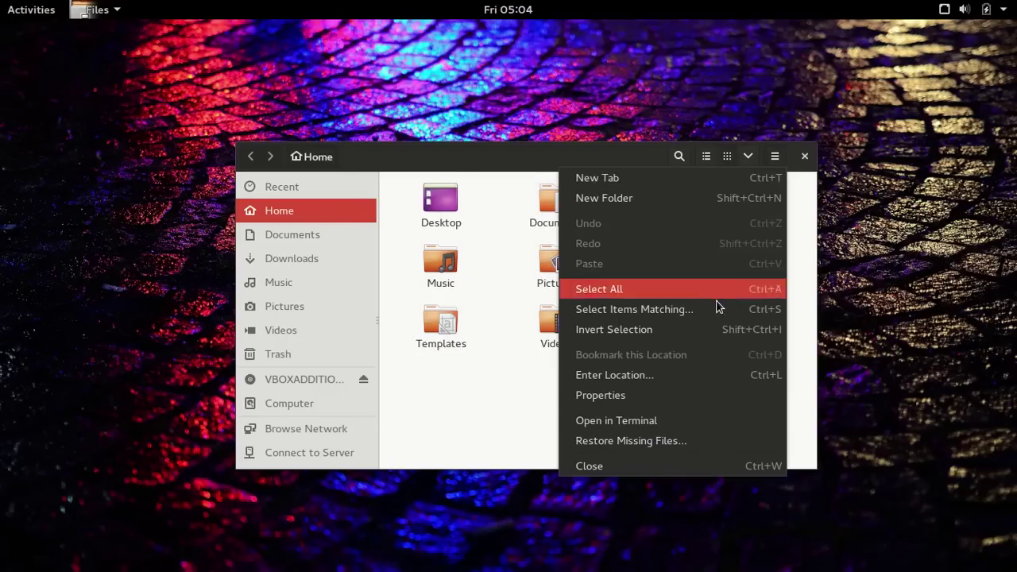
{"action": "left_click", "coordinate": [688, 394]}
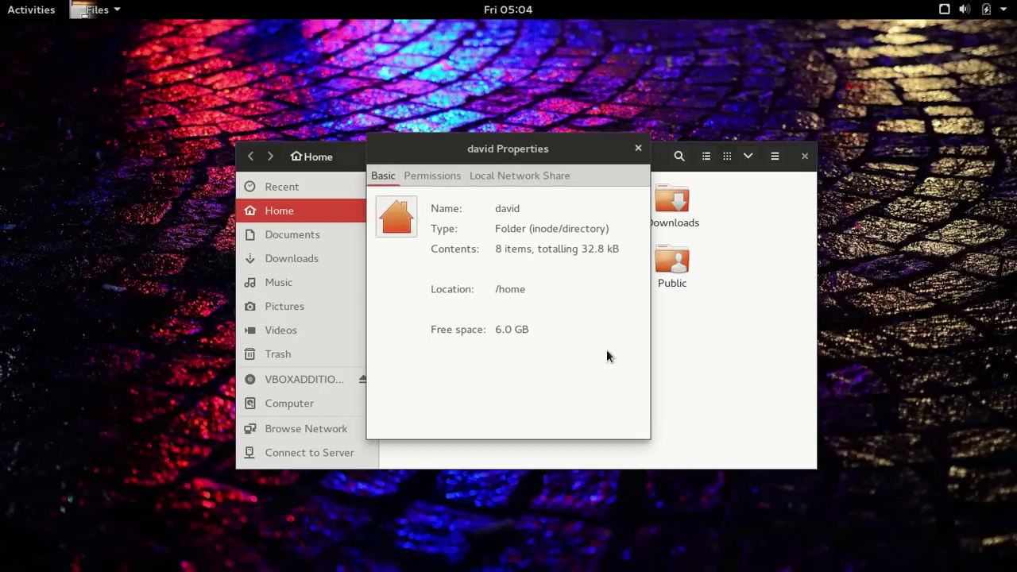
{"action": "left_click", "coordinate": [639, 151]}
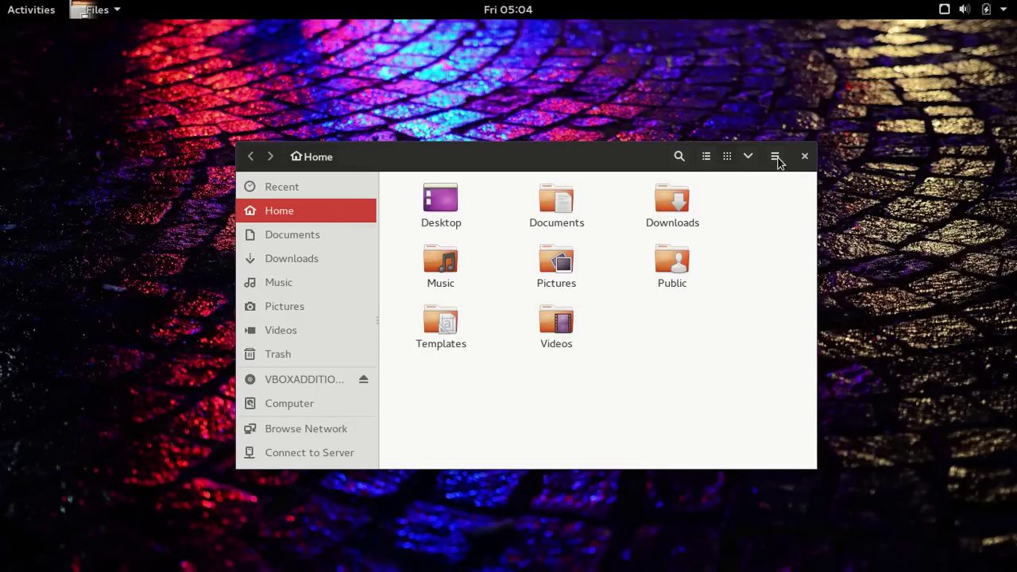
- Browse the Documents, Downloads and Recent locations in Files, returning to Home
{"action": "left_click", "coordinate": [323, 236]}
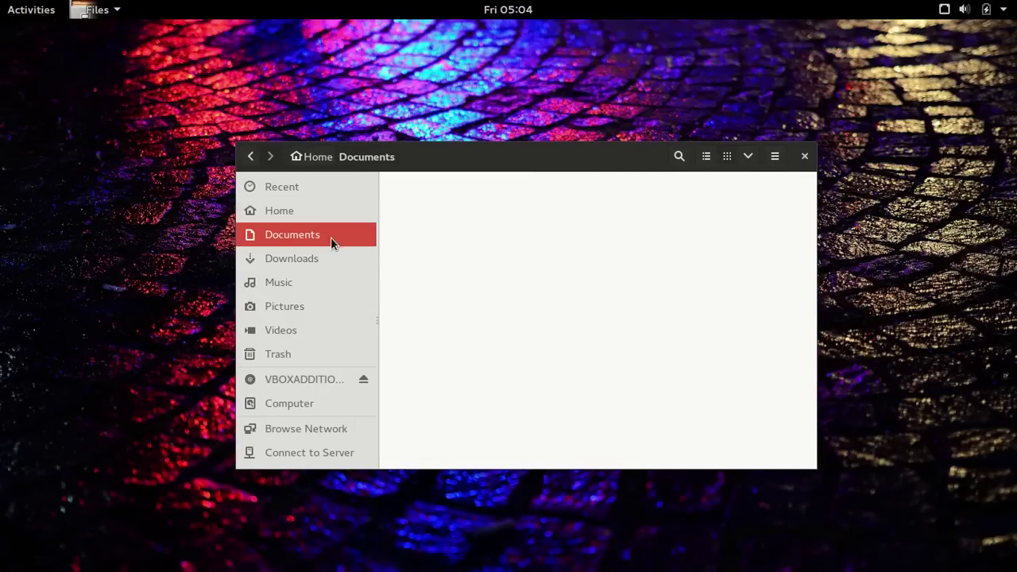
{"action": "left_click", "coordinate": [315, 259]}
{"action": "left_click", "coordinate": [280, 238]}
{"action": "left_click", "coordinate": [285, 209]}
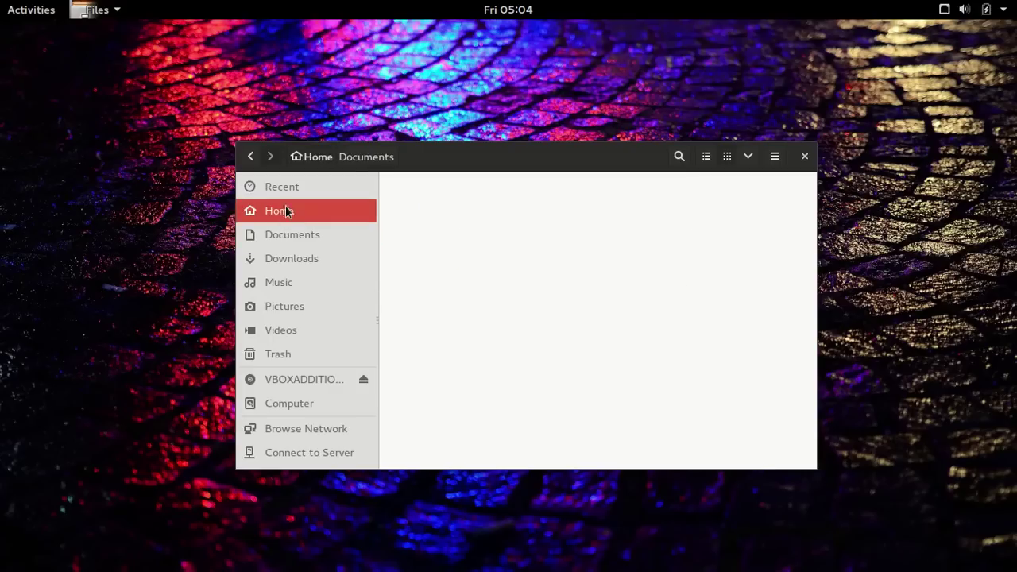
{"action": "left_click", "coordinate": [294, 188]}
{"action": "left_click", "coordinate": [294, 210]}
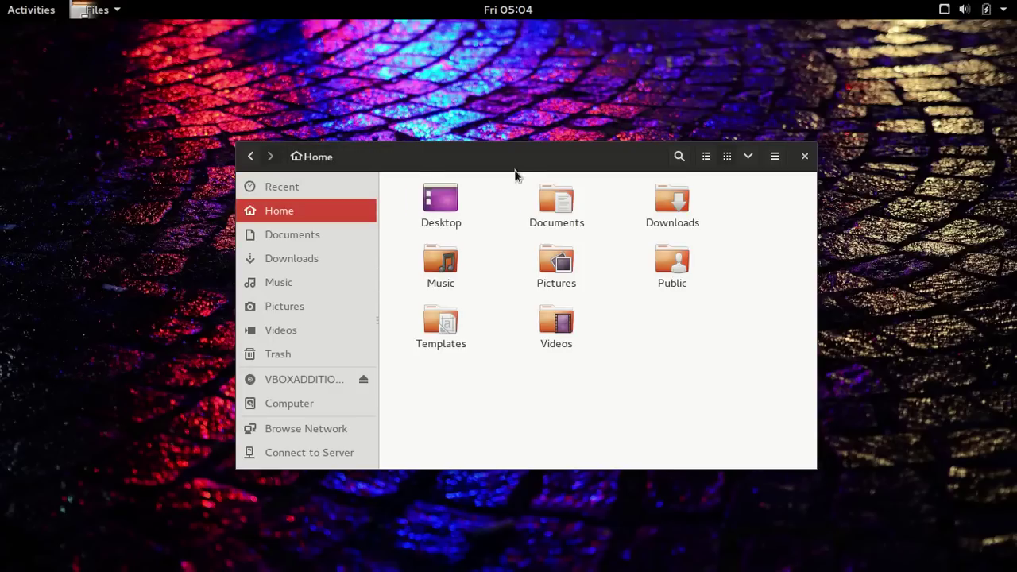
- Reposition the Files window higher on the desktop and browse Downloads, Pictures and Documents, returning to Home
{"action": "left_click_drag", "start_coordinate": [537, 155], "coordinate": [437, 116]}
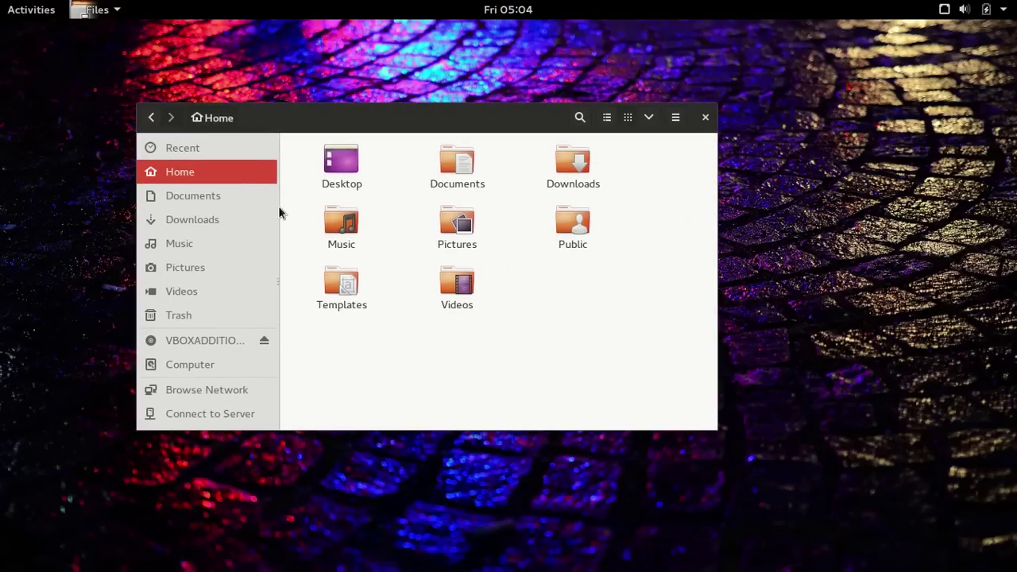
{"action": "left_click_drag", "start_coordinate": [377, 125], "coordinate": [428, 131]}
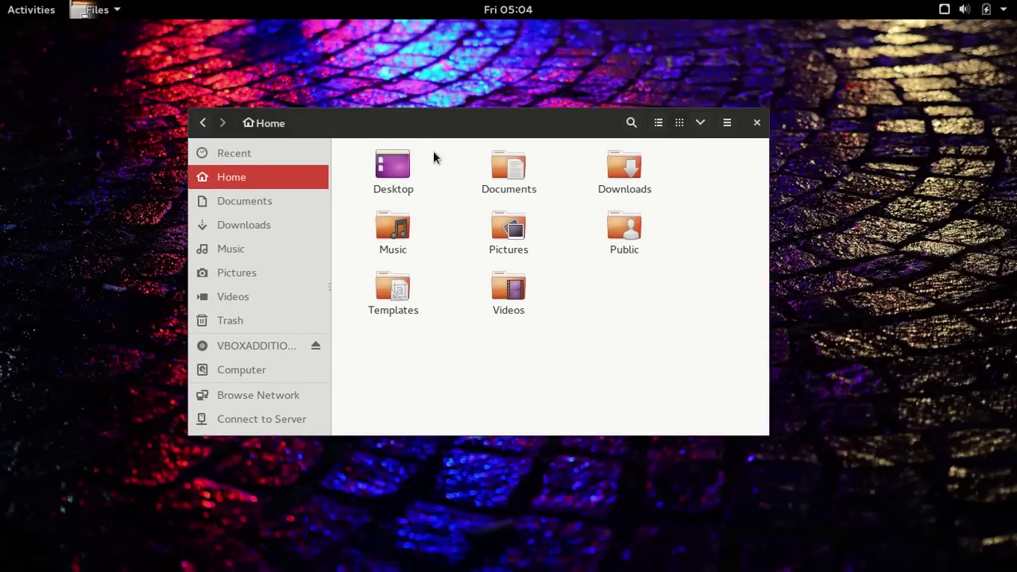
{"action": "left_click", "coordinate": [266, 223]}
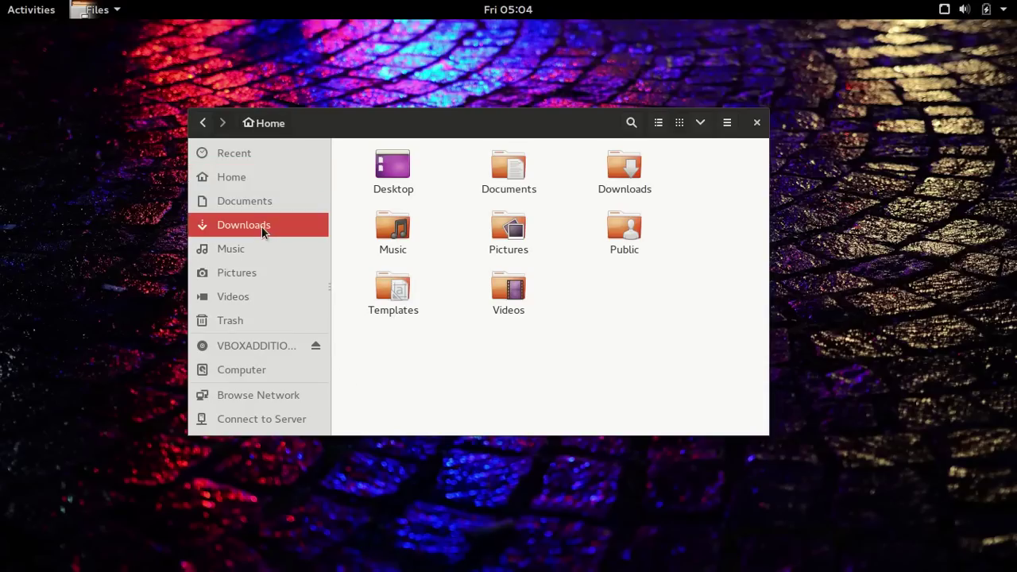
{"action": "left_click", "coordinate": [270, 210]}
{"action": "left_click", "coordinate": [258, 275]}
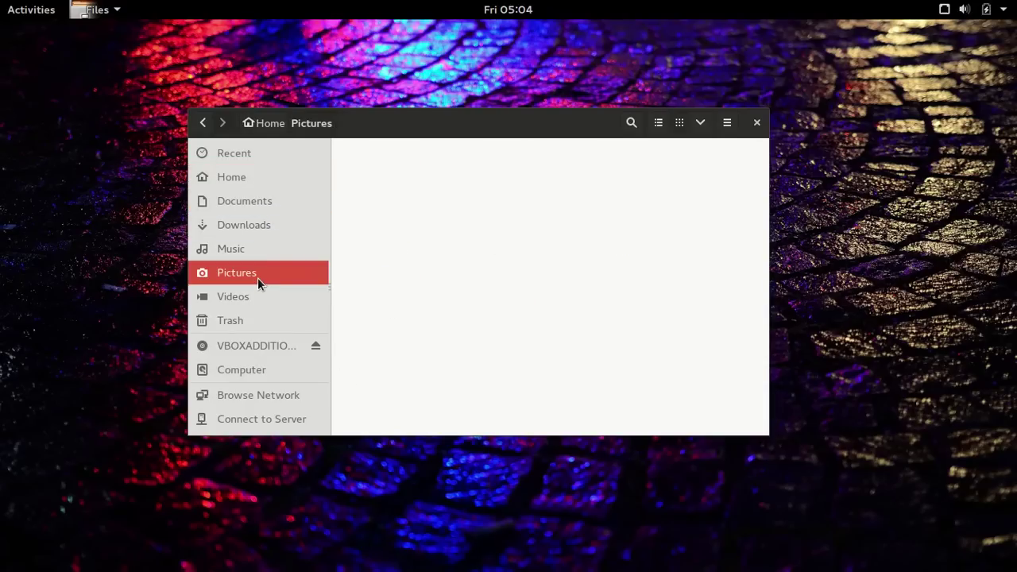
{"action": "left_click", "coordinate": [310, 159]}
{"action": "left_click", "coordinate": [259, 206]}
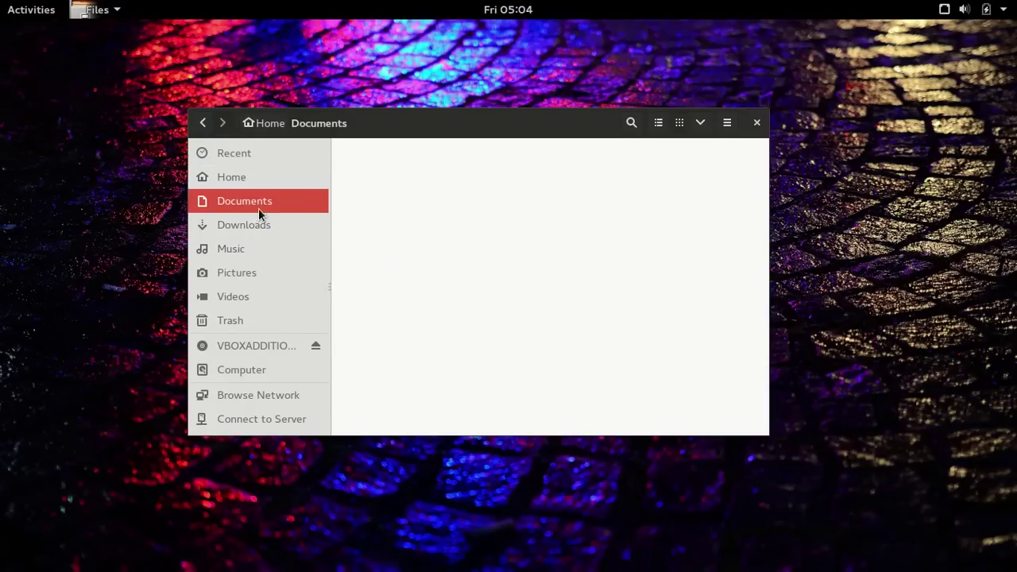
{"action": "left_click", "coordinate": [254, 184]}
{"action": "left_click", "coordinate": [572, 189]}
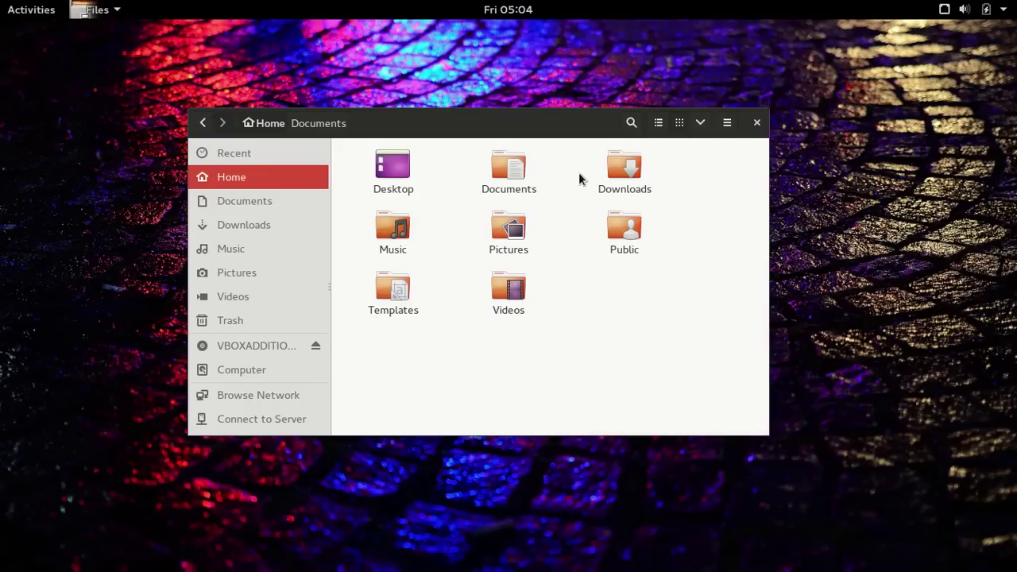
- Close the Files window after checking its application menu, and look at the system status menu
{"action": "left_click", "coordinate": [119, 11]}
{"action": "left_click", "coordinate": [119, 13]}
{"action": "left_click_drag", "start_coordinate": [589, 128], "coordinate": [621, 113]}
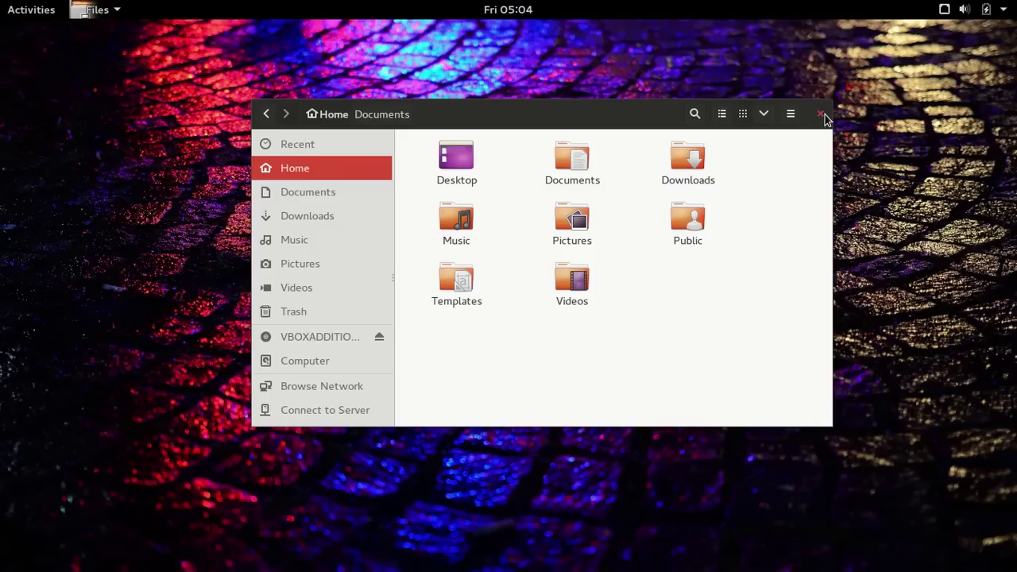
{"action": "left_click", "coordinate": [822, 114]}
{"action": "left_click", "coordinate": [983, 10]}
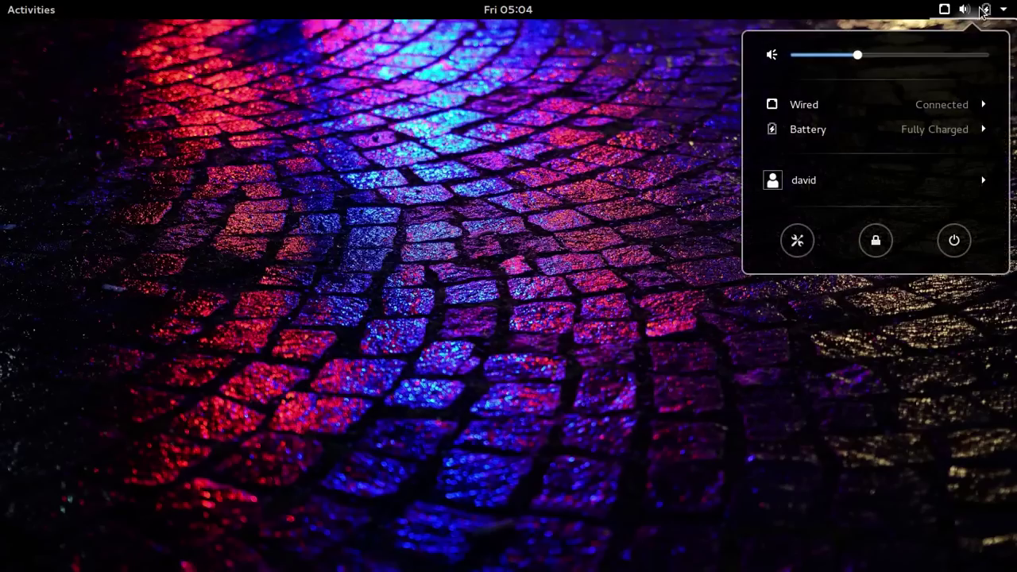
{"action": "left_click", "coordinate": [979, 11]}
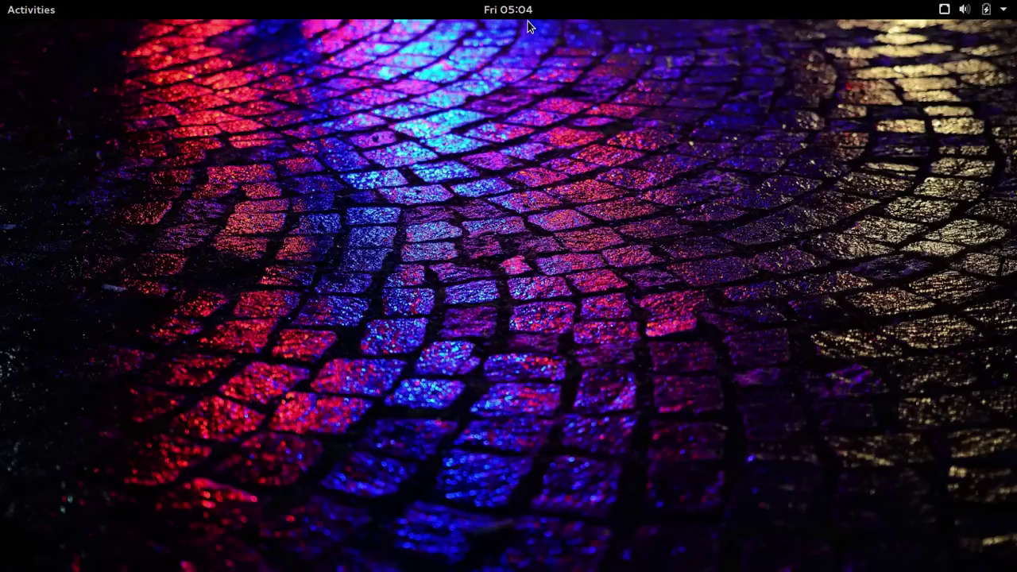
- Browse all applications from the Activities overview and open Settings from the second page
{"action": "left_click", "coordinate": [32, 15]}
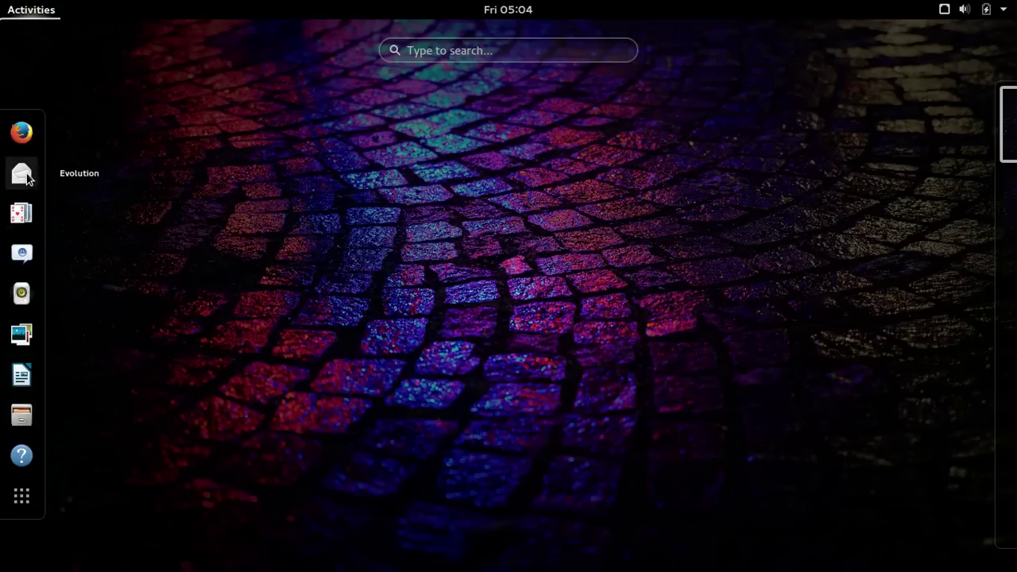
{"action": "left_click", "coordinate": [22, 495]}
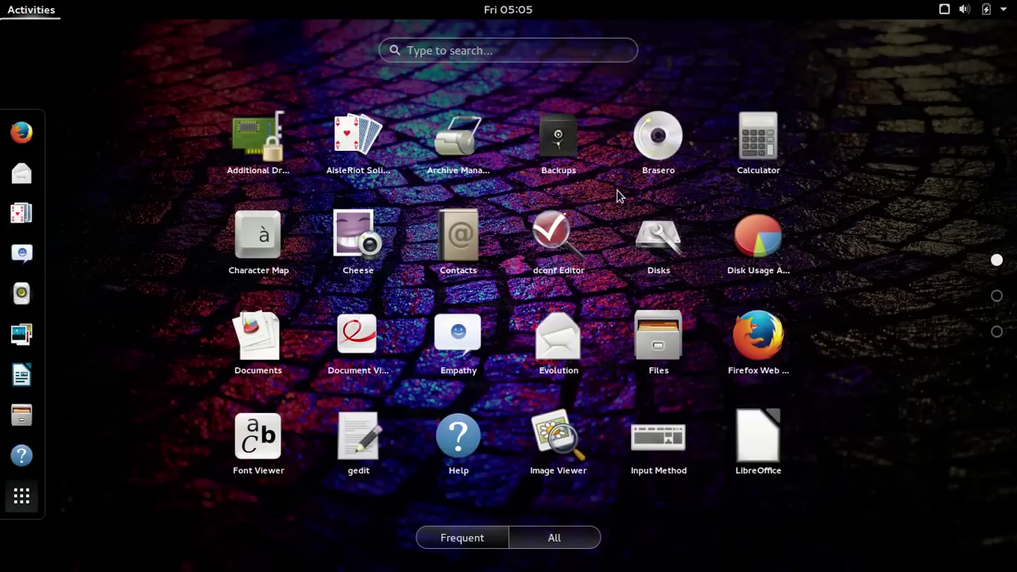
{"action": "scroll", "coordinate": [636, 194], "scroll_direction": "down", "scroll_amount": 2}
{"action": "scroll", "coordinate": [601, 204], "scroll_direction": "up", "scroll_amount": 2}
{"action": "scroll", "coordinate": [569, 269], "scroll_direction": "down", "scroll_amount": 1}
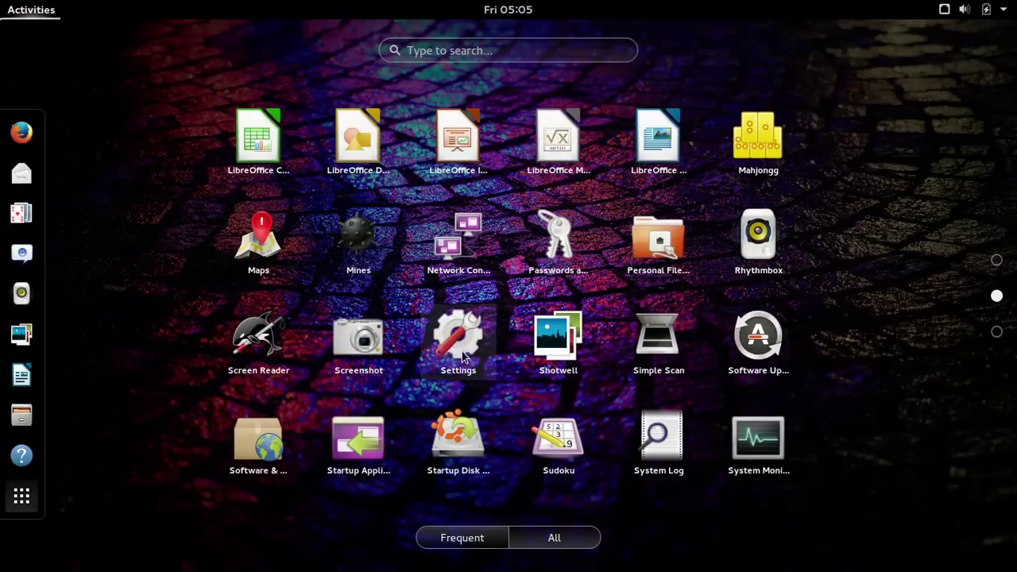
{"action": "left_click", "coordinate": [464, 353]}
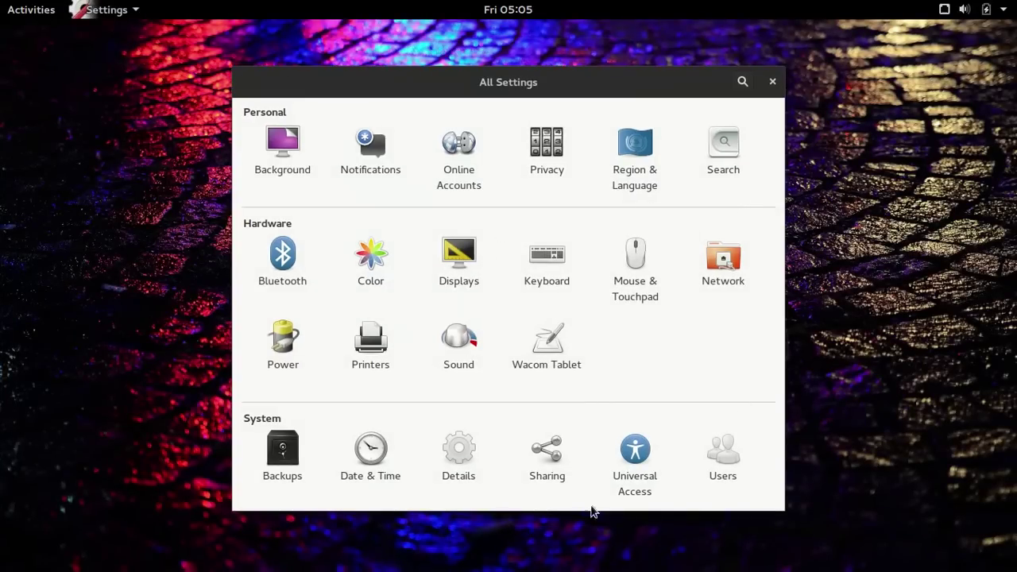
- View the wallpapers offered in the desktop Background settings, cancel the selection, and close Settings
{"action": "right_click", "coordinate": [197, 199]}
{"action": "left_click", "coordinate": [213, 270]}
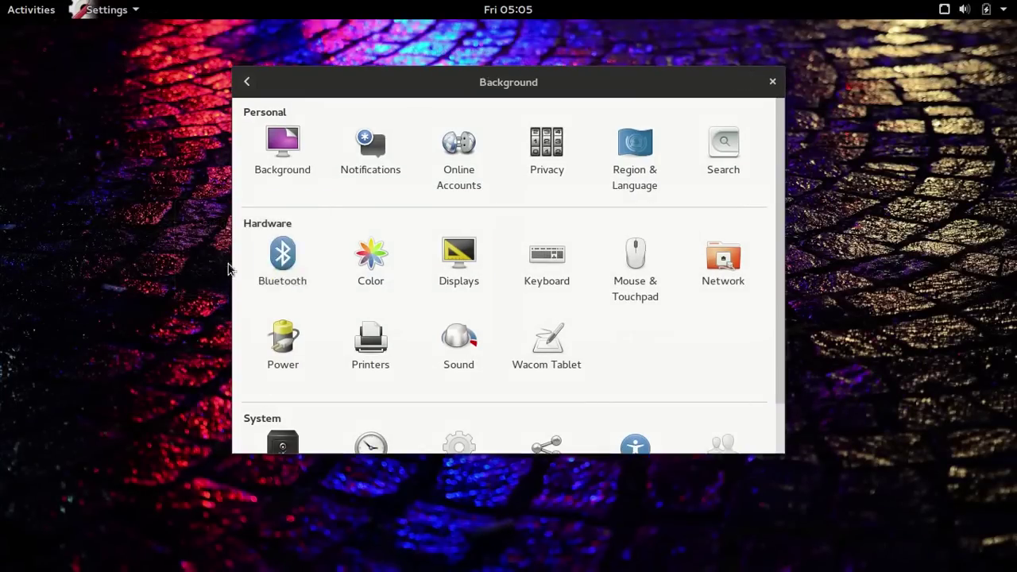
{"action": "left_click", "coordinate": [341, 253]}
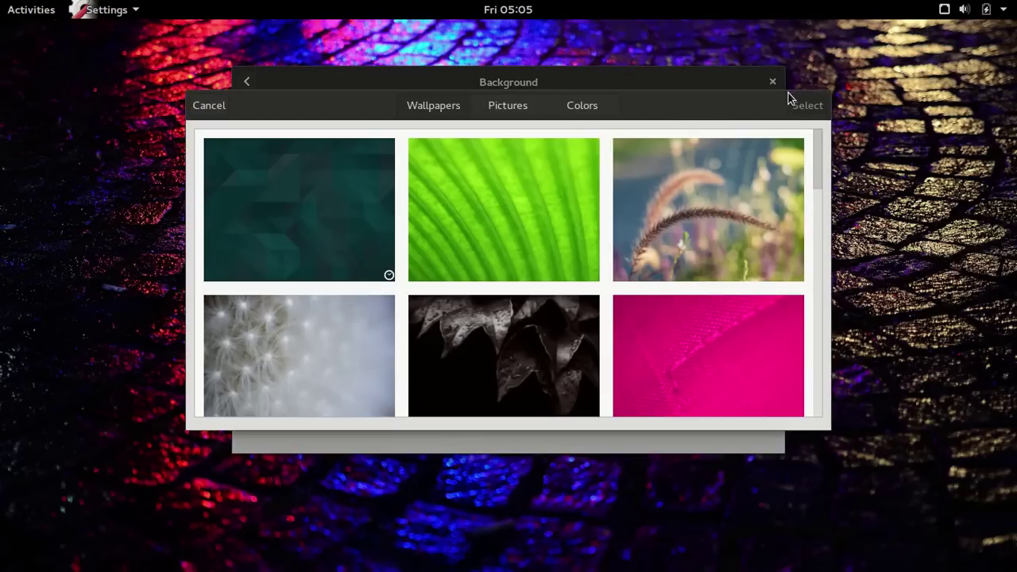
{"action": "left_click", "coordinate": [207, 107]}
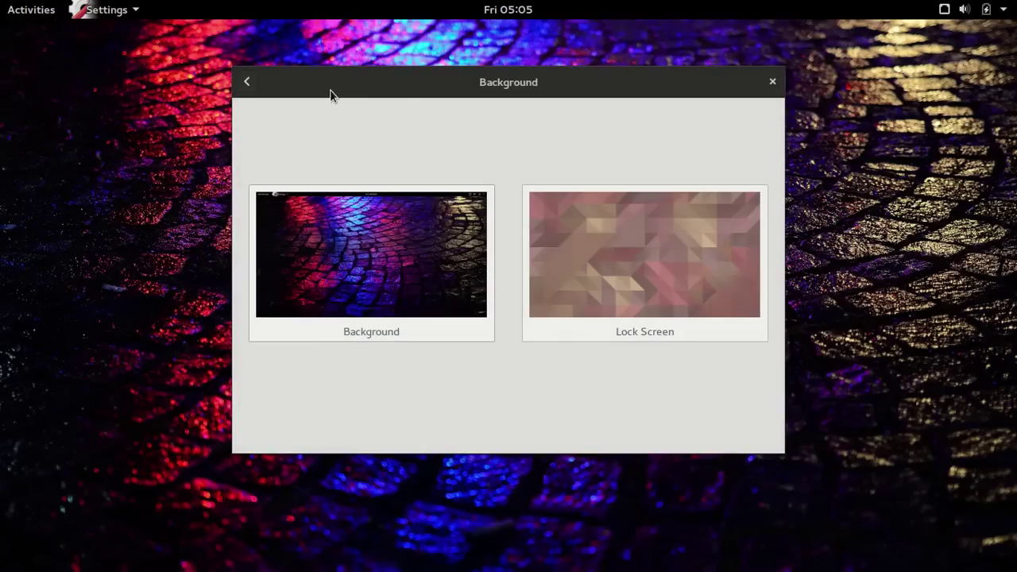
{"action": "left_click", "coordinate": [774, 83]}
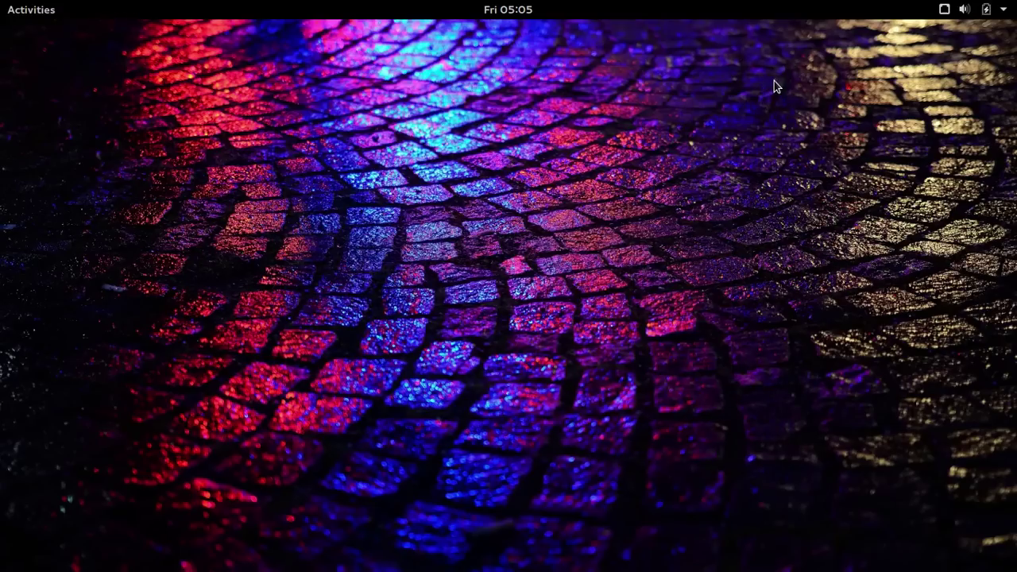
- Launch Rhythmbox and AisleRiot Solitaire from the favorites in the Activities overview
{"action": "left_click", "coordinate": [24, 11]}
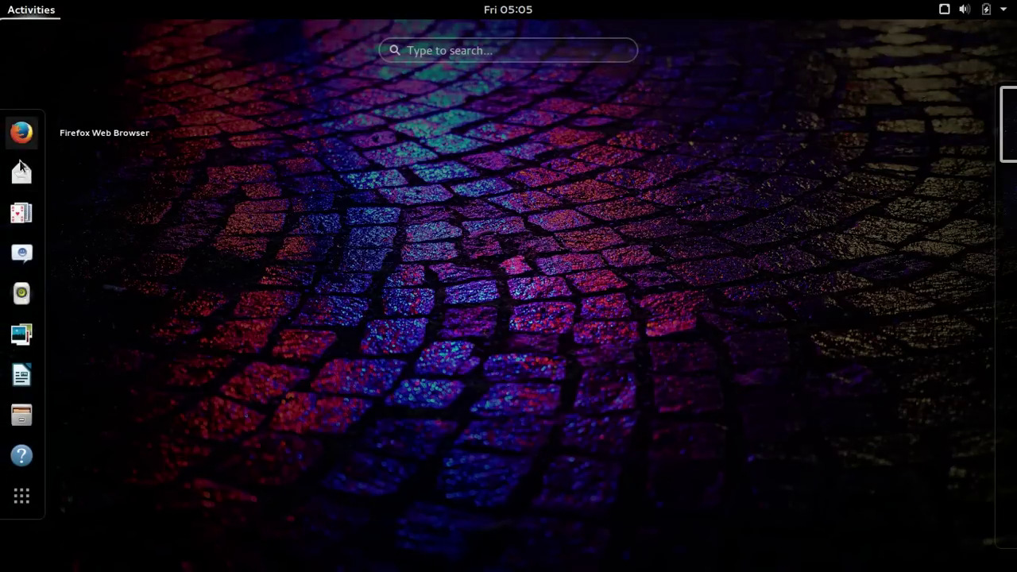
{"action": "left_click", "coordinate": [23, 294]}
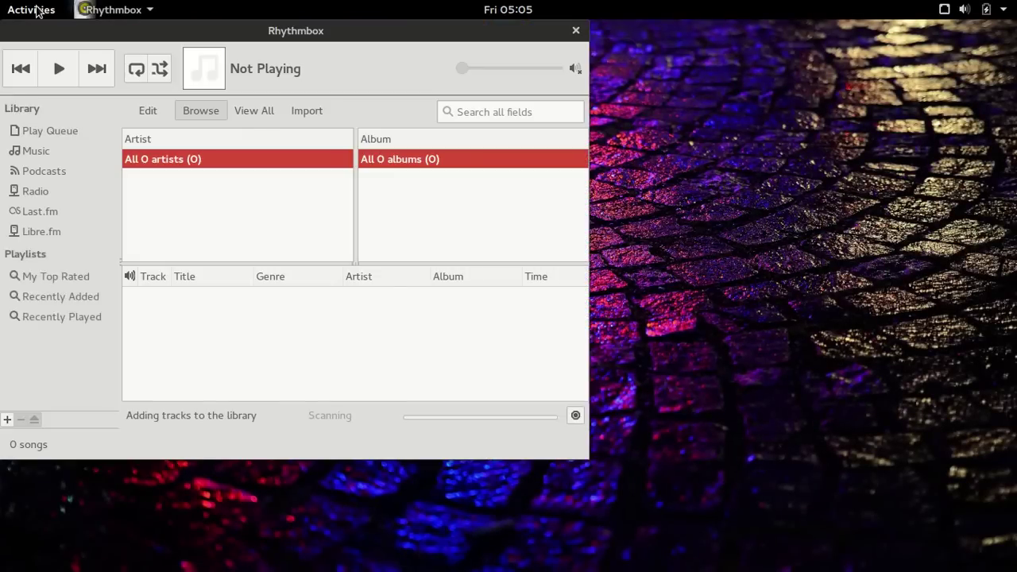
{"action": "left_click", "coordinate": [40, 14]}
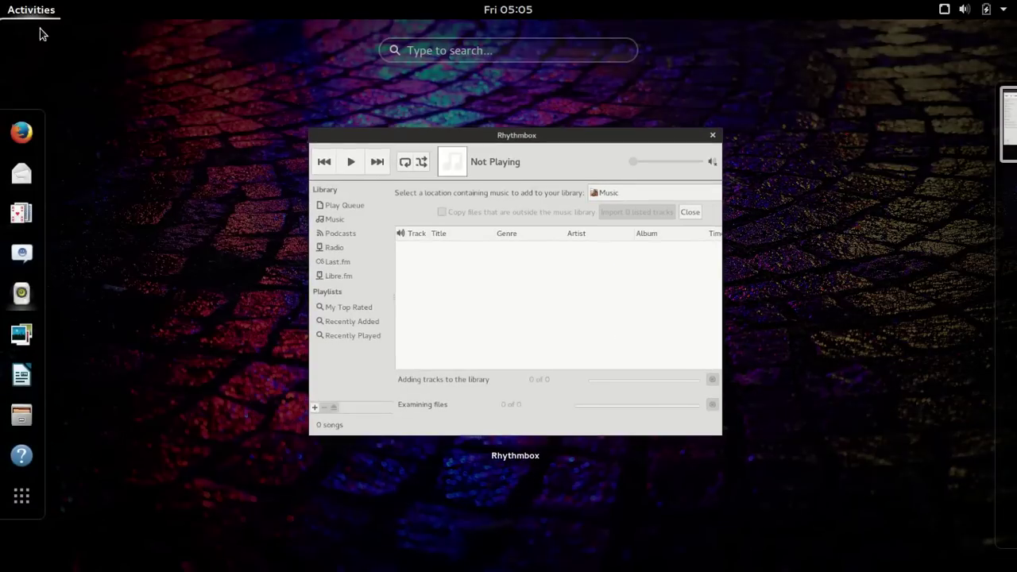
{"action": "left_click", "coordinate": [31, 214]}
- Move the overlapping Klondike and Rhythmbox windows around the desktop, and close Rhythmbox
{"action": "left_click_drag", "start_coordinate": [177, 59], "coordinate": [384, 53]}
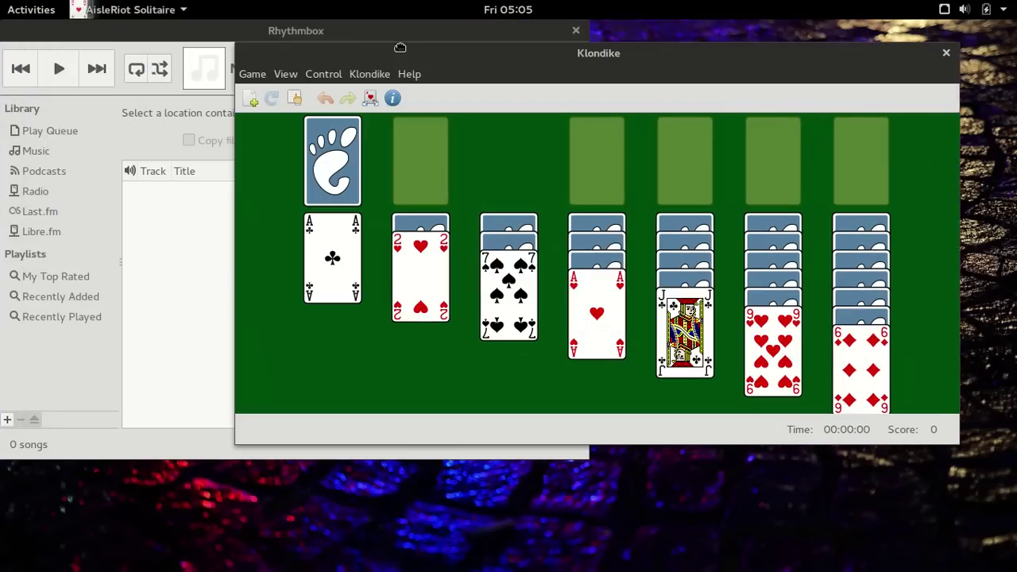
{"action": "left_click_drag", "start_coordinate": [445, 40], "coordinate": [438, 48]}
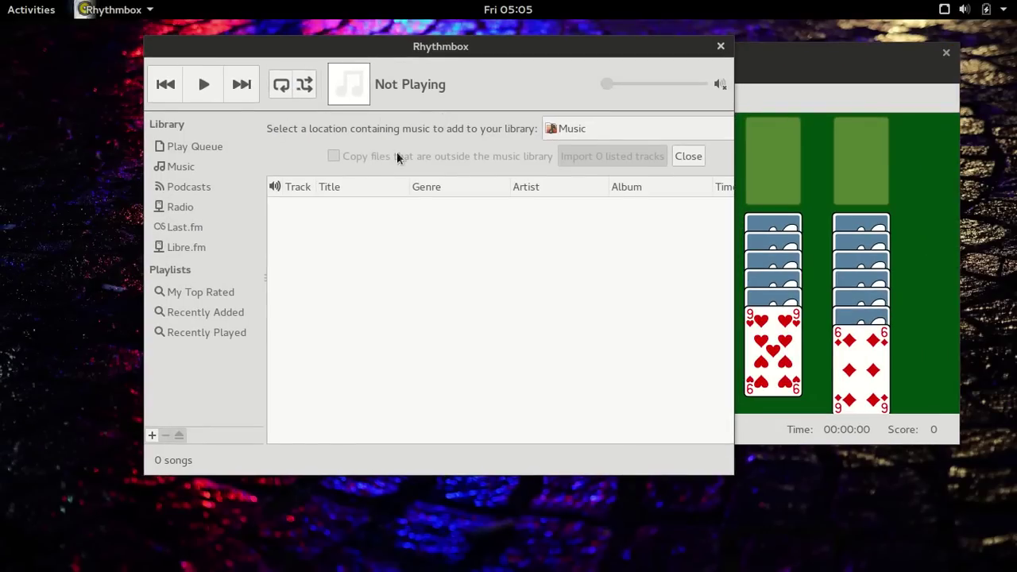
{"action": "left_click_drag", "start_coordinate": [676, 55], "coordinate": [594, 92]}
{"action": "left_click", "coordinate": [640, 88]}
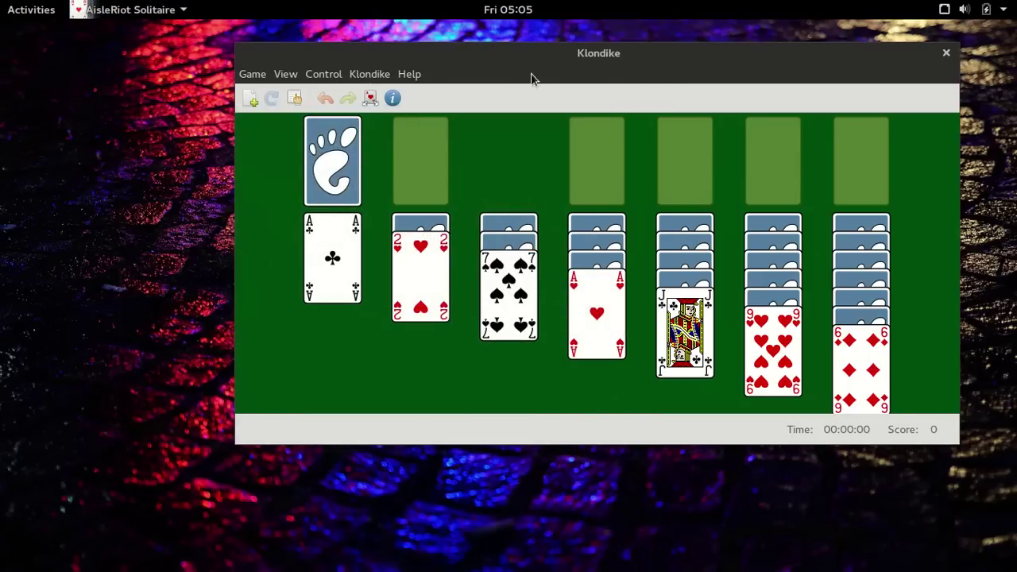
- Maximize the Klondike window, restore its size, and move it lower and further left
{"action": "double_click", "coordinate": [672, 53]}
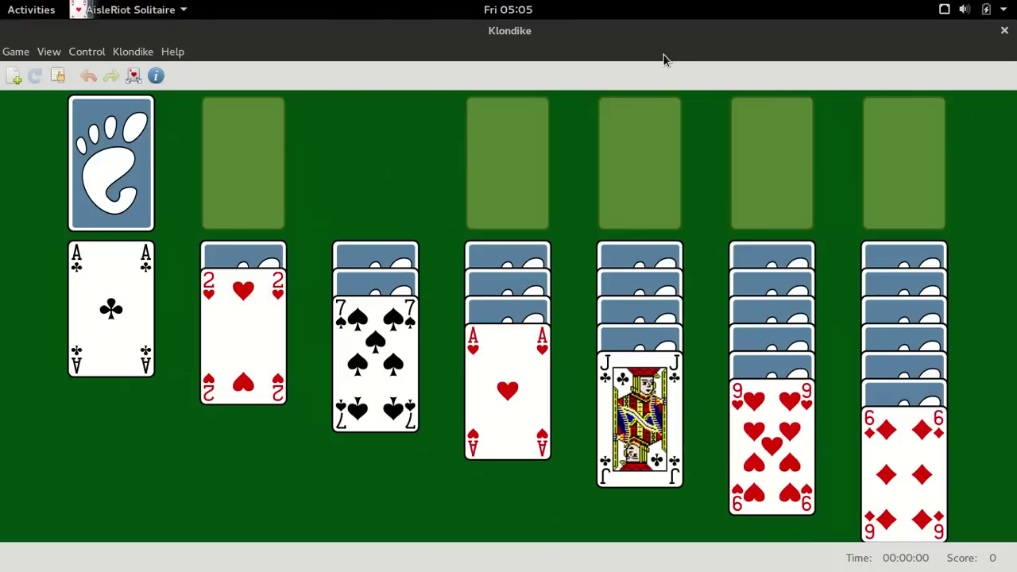
{"action": "double_click", "coordinate": [650, 34]}
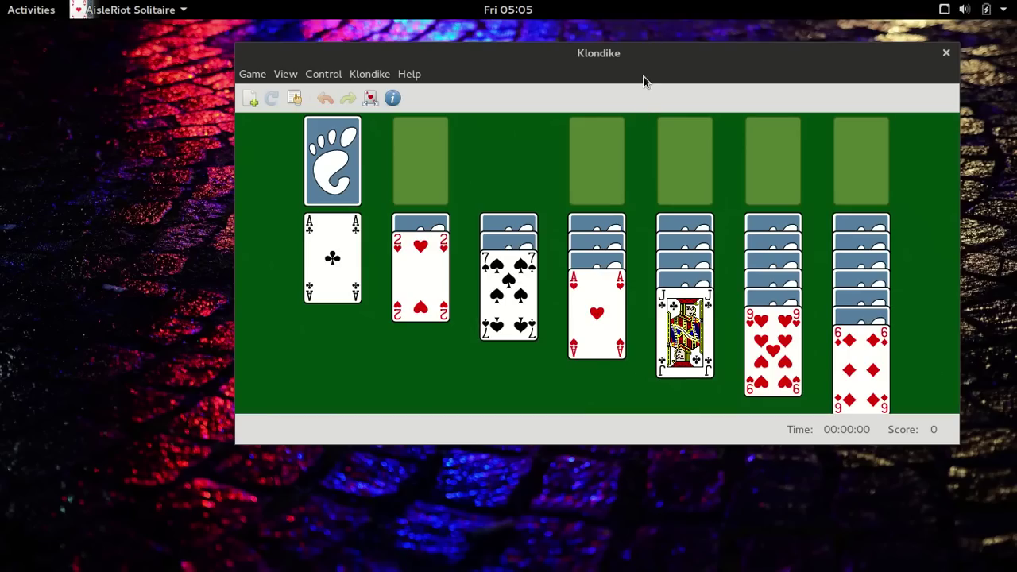
{"action": "left_click_drag", "start_coordinate": [642, 82], "coordinate": [530, 123]}
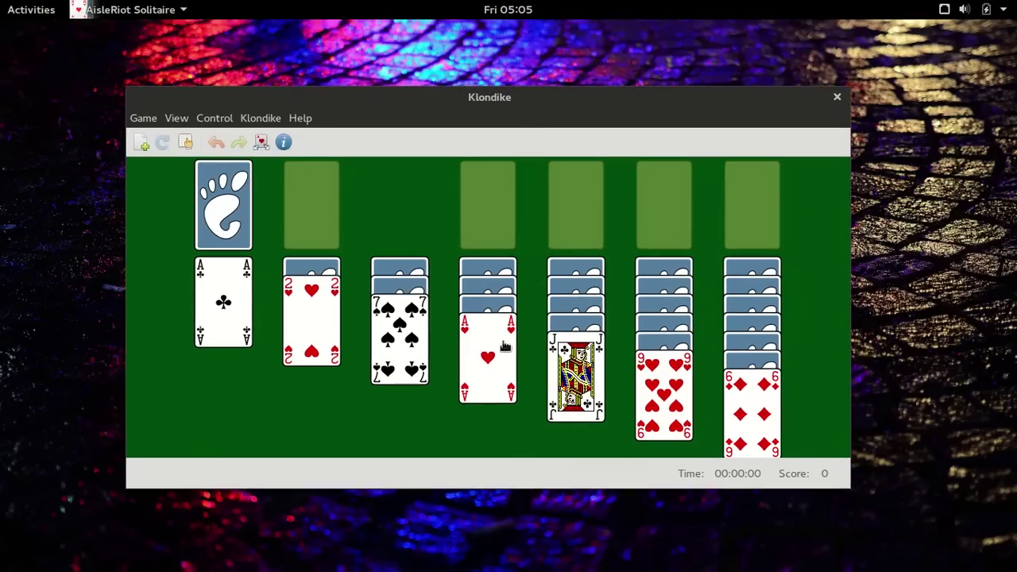
- Open Files from the Activities overview and move its window around over the Klondike window
{"action": "left_click", "coordinate": [24, 12]}
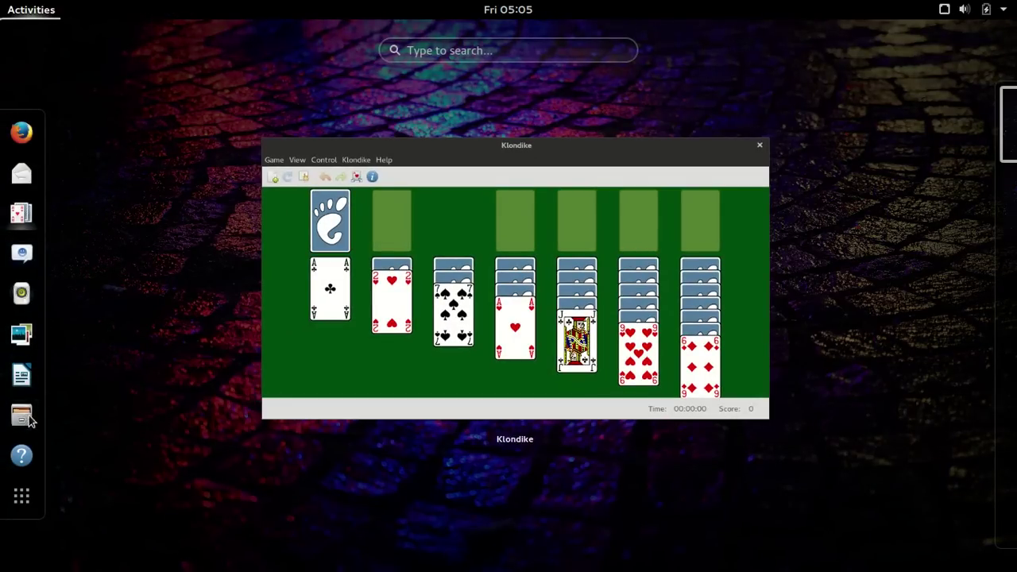
{"action": "left_click", "coordinate": [22, 416]}
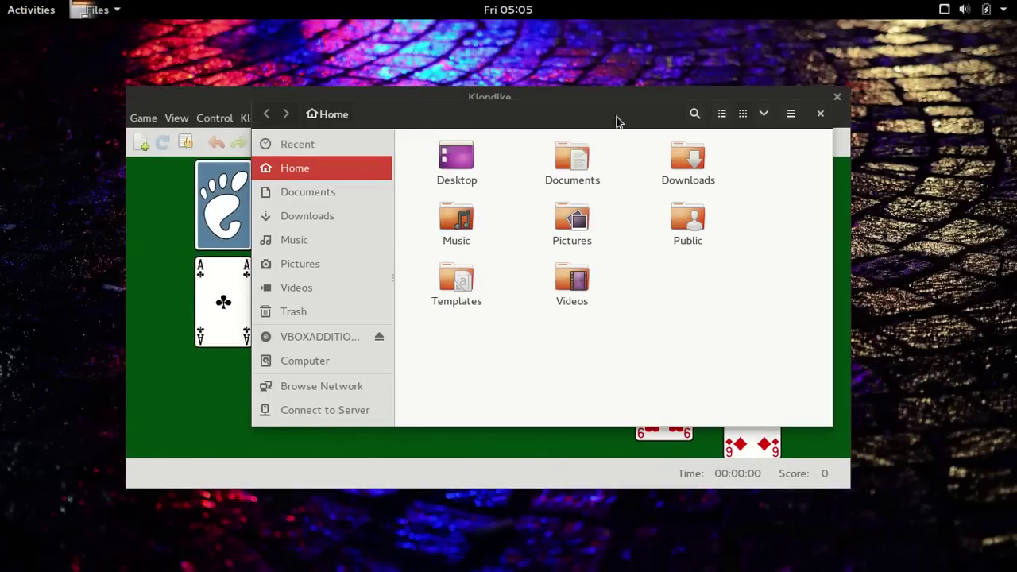
{"action": "left_click_drag", "start_coordinate": [617, 120], "coordinate": [600, 99]}
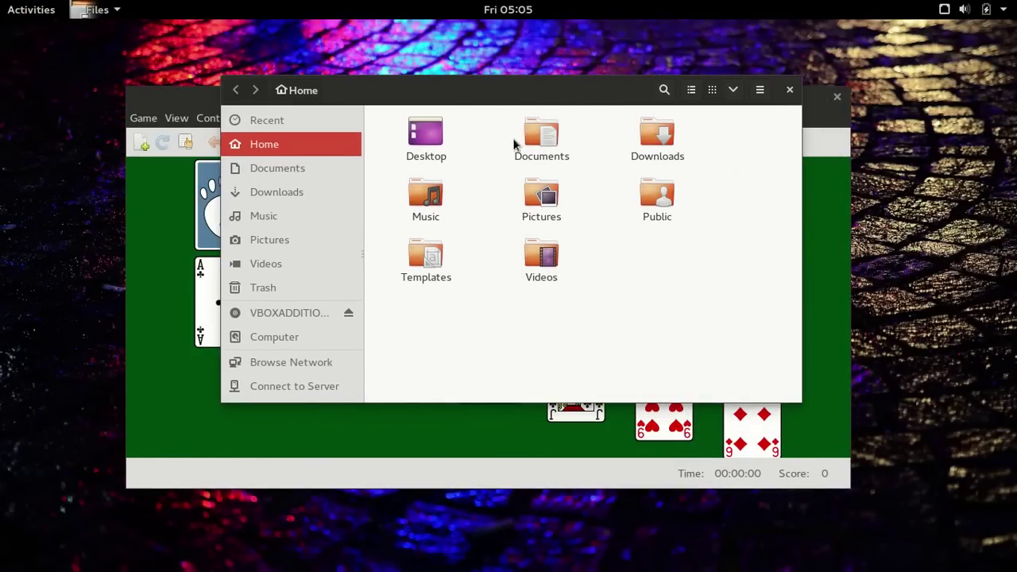
{"action": "right_click", "coordinate": [442, 94]}
{"action": "left_click", "coordinate": [365, 104]}
{"action": "left_click_drag", "start_coordinate": [348, 95], "coordinate": [311, 116]}
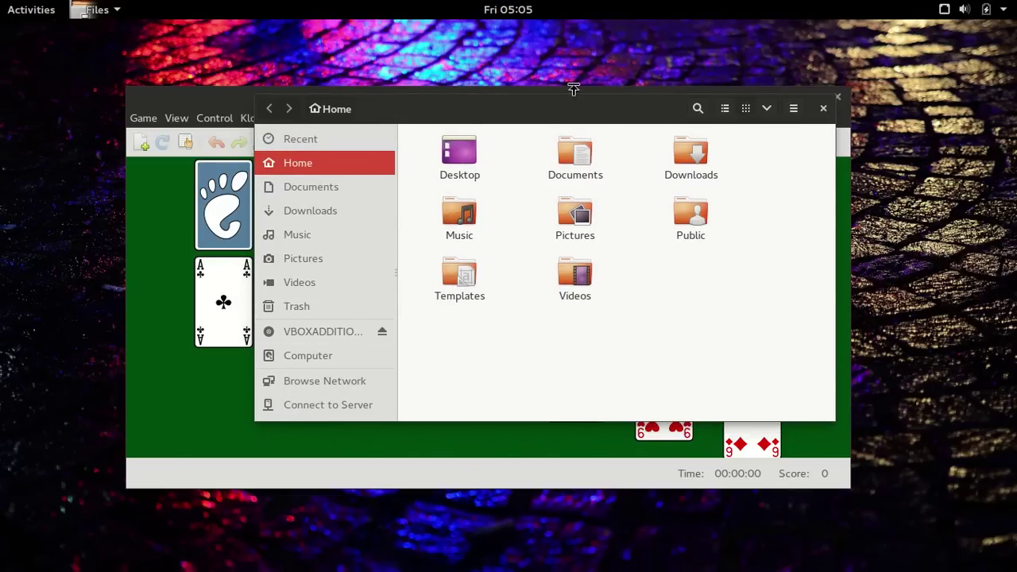
- Move the Klondike window higher and further right on the desktop, and close Files
{"action": "left_click", "coordinate": [110, 12]}
{"action": "left_click", "coordinate": [569, 117]}
{"action": "left_click_drag", "start_coordinate": [569, 118], "coordinate": [577, 63]}
{"action": "left_click", "coordinate": [802, 113]}
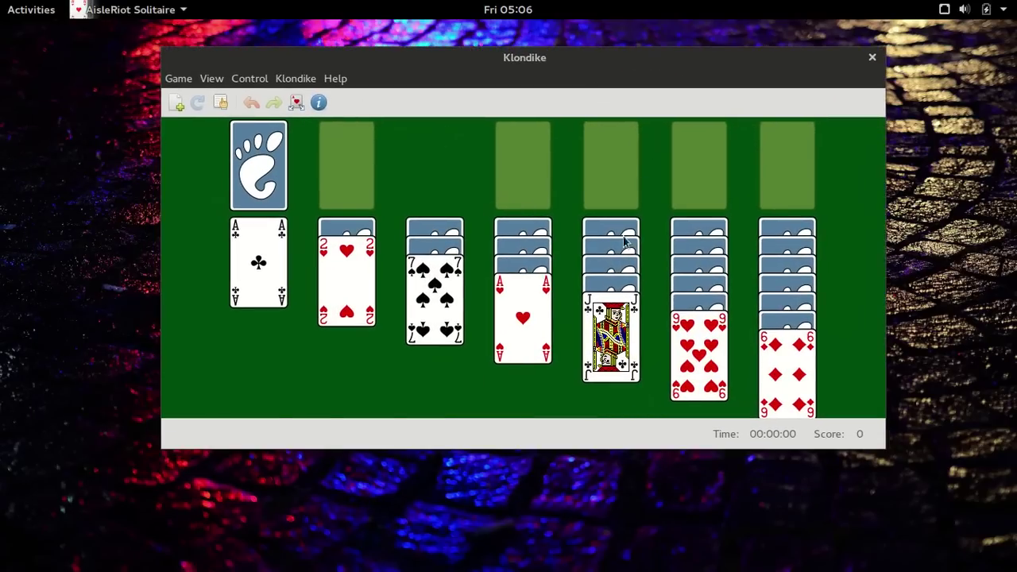
- Move the aces of hearts and clubs to the foundations and the six of diamonds onto the seven of spades
{"action": "double_click", "coordinate": [537, 302]}
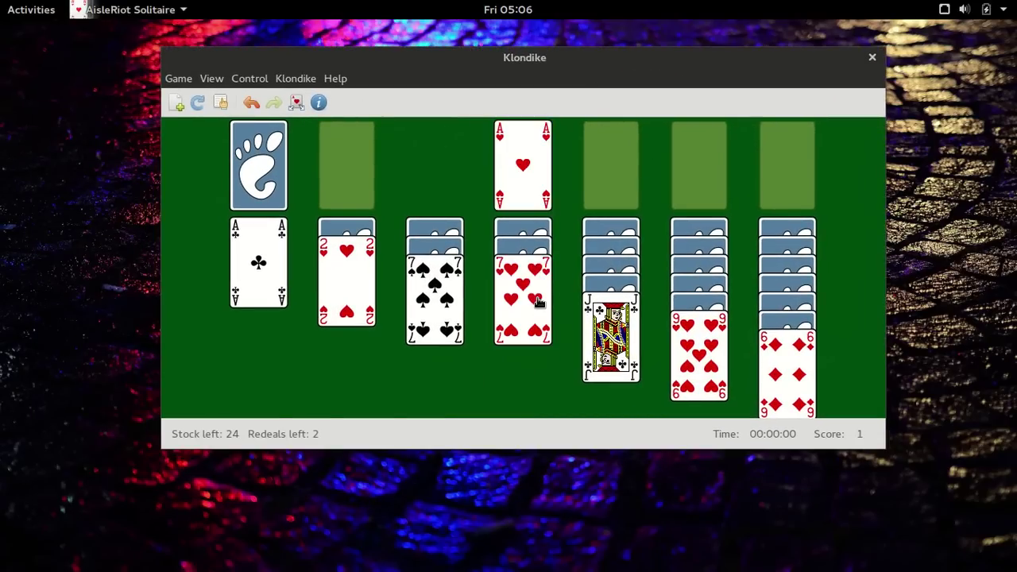
{"action": "double_click", "coordinate": [286, 248]}
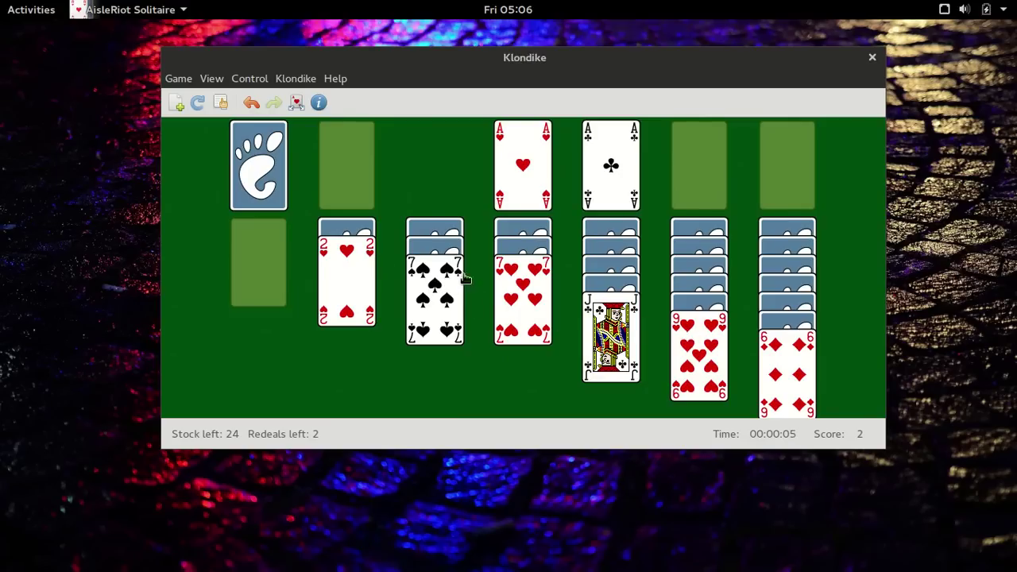
{"action": "left_click_drag", "start_coordinate": [769, 348], "coordinate": [449, 285]}
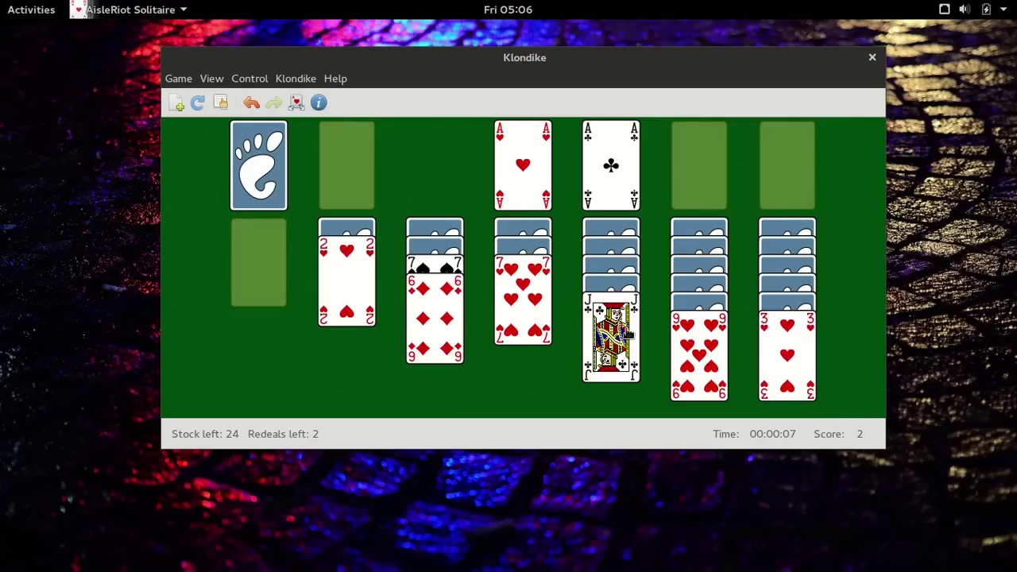
- Send the two, three and four of hearts to the foundation, and place the eight of hearts on the nine of spades
{"action": "double_click", "coordinate": [347, 271]}
{"action": "double_click", "coordinate": [764, 346]}
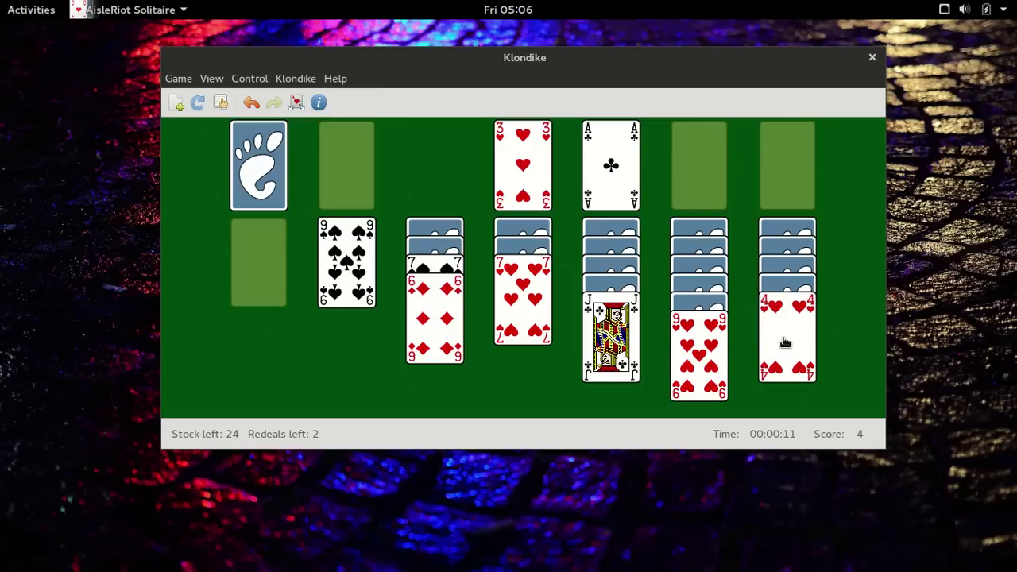
{"action": "double_click", "coordinate": [785, 332]}
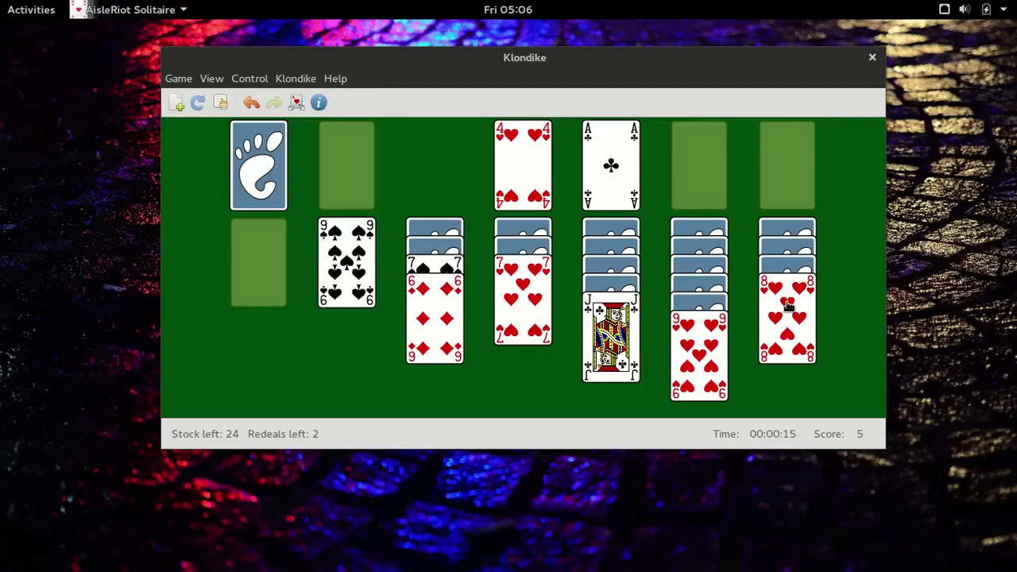
{"action": "left_click_drag", "start_coordinate": [785, 305], "coordinate": [323, 286]}
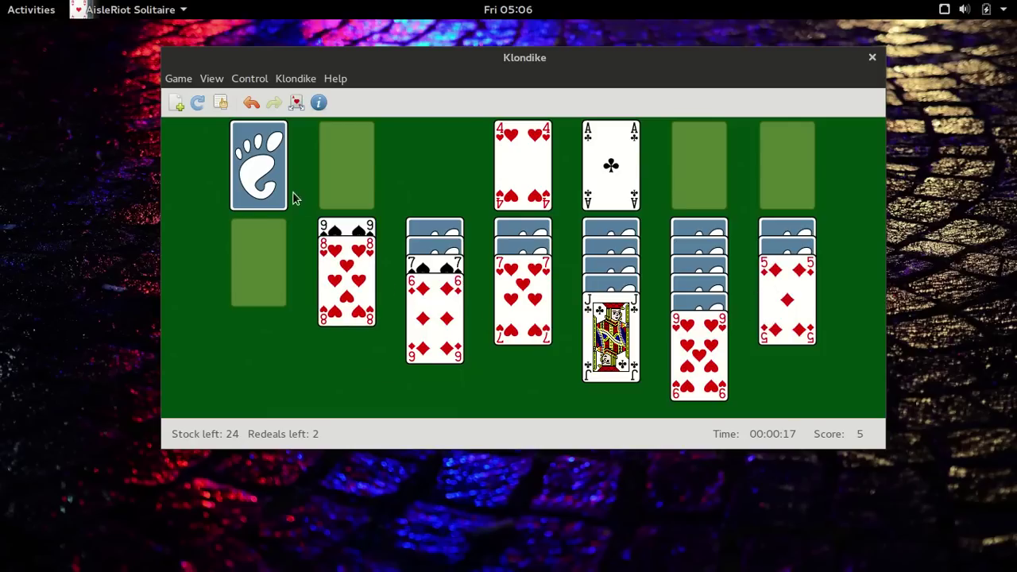
- Deal two cards from the stock and close the Klondike game
{"action": "left_click", "coordinate": [272, 181]}
{"action": "left_click", "coordinate": [246, 179]}
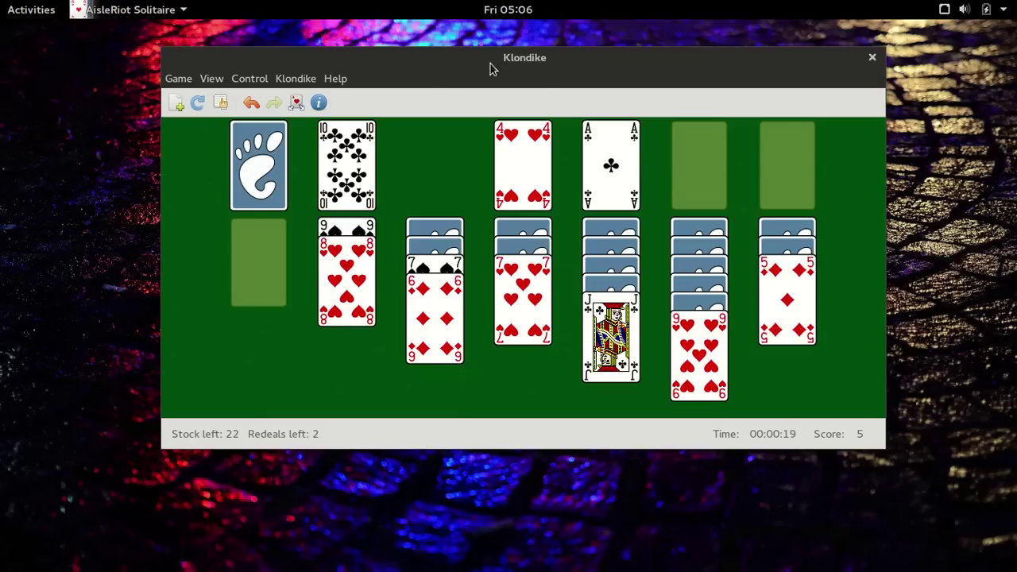
{"action": "left_click", "coordinate": [871, 57]}
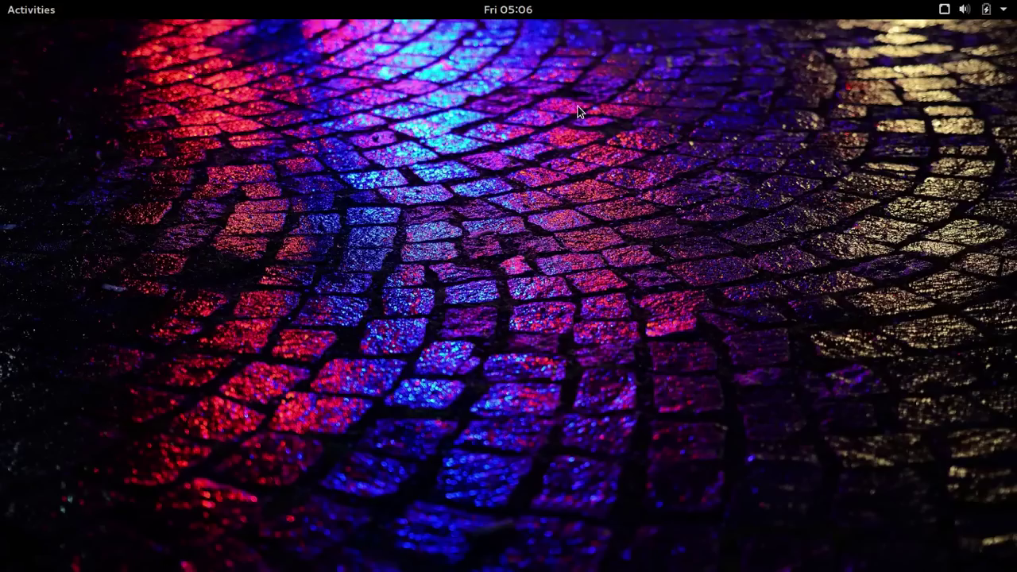
- View the system menu's user, Battery and Wired entries, expanding and collapsing each, and close the menu
{"action": "left_click", "coordinate": [958, 11]}
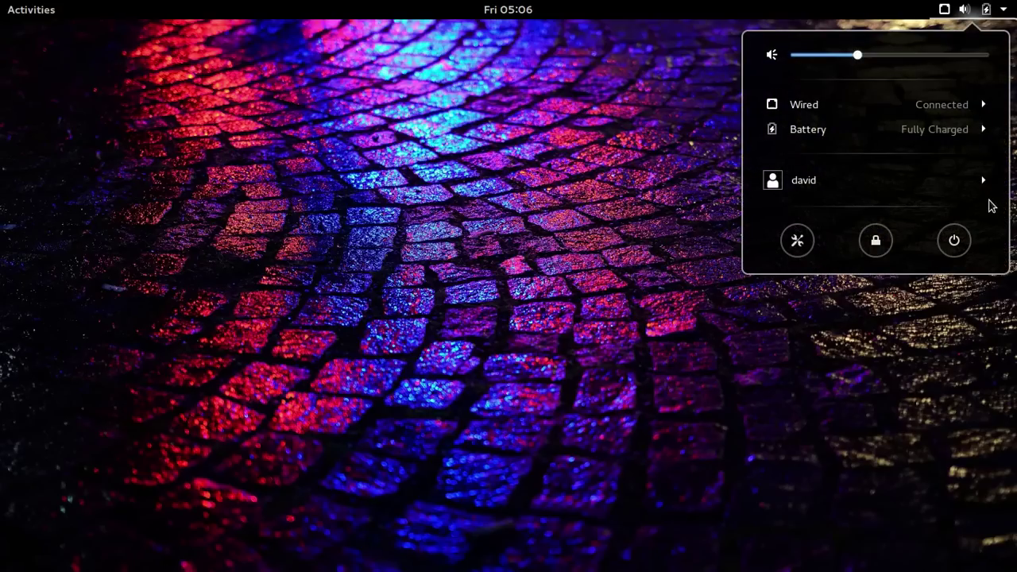
{"action": "left_click", "coordinate": [982, 182]}
{"action": "left_click", "coordinate": [985, 177]}
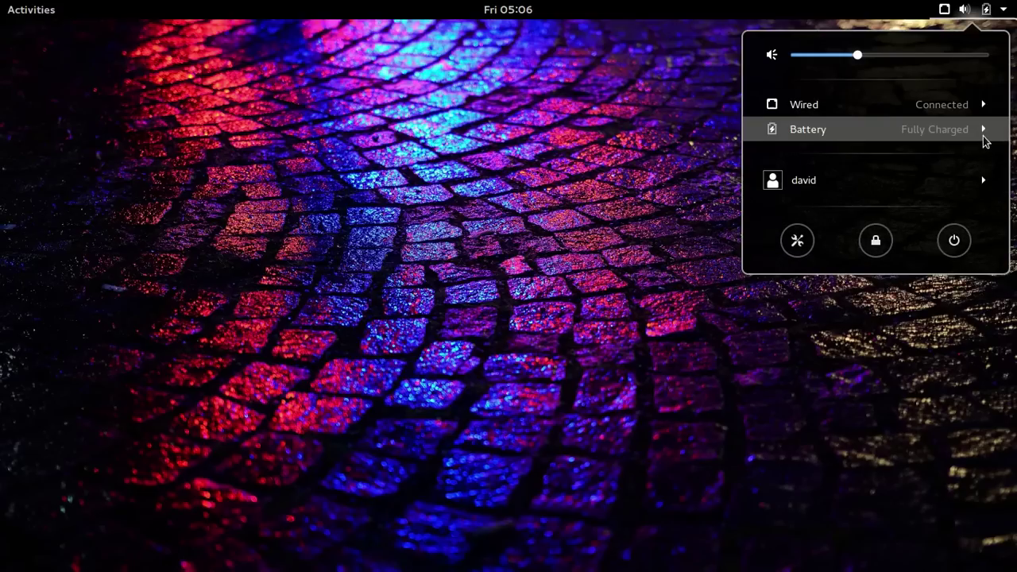
{"action": "left_click", "coordinate": [983, 130]}
{"action": "left_click", "coordinate": [984, 127]}
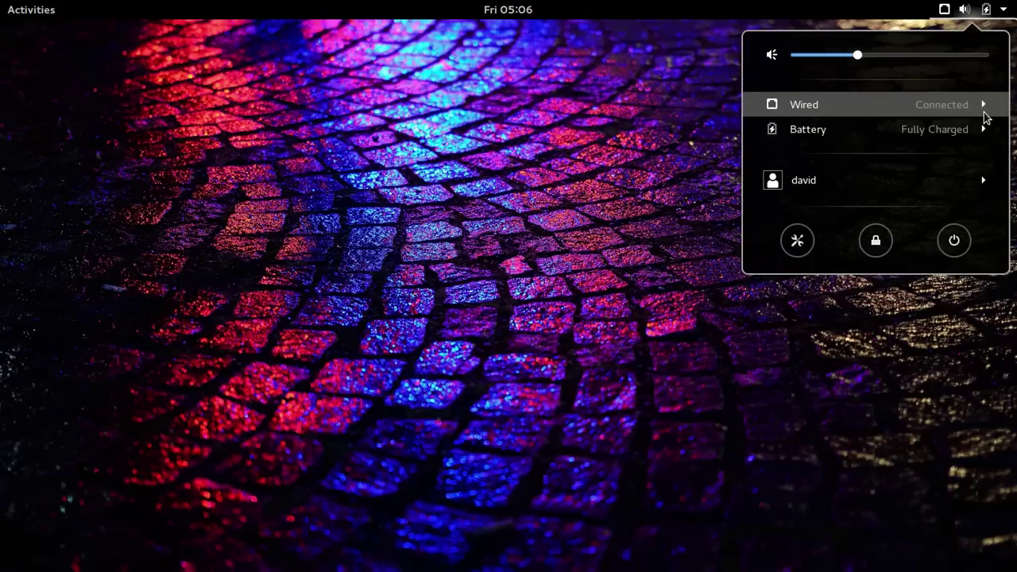
{"action": "left_click", "coordinate": [982, 111]}
{"action": "left_click", "coordinate": [984, 116]}
{"action": "left_click", "coordinate": [589, 76]}
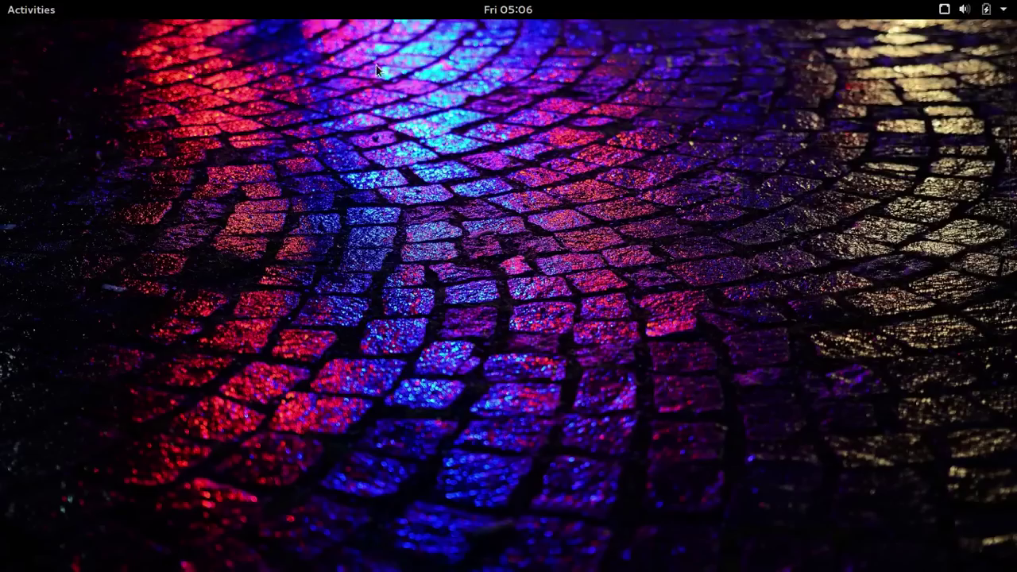
- Show the applications grid from the Activities overview, page through all applications, and switch to the frequently used ones
{"action": "left_click", "coordinate": [39, 17]}
{"action": "left_click", "coordinate": [38, 16]}
{"action": "left_click", "coordinate": [39, 18]}
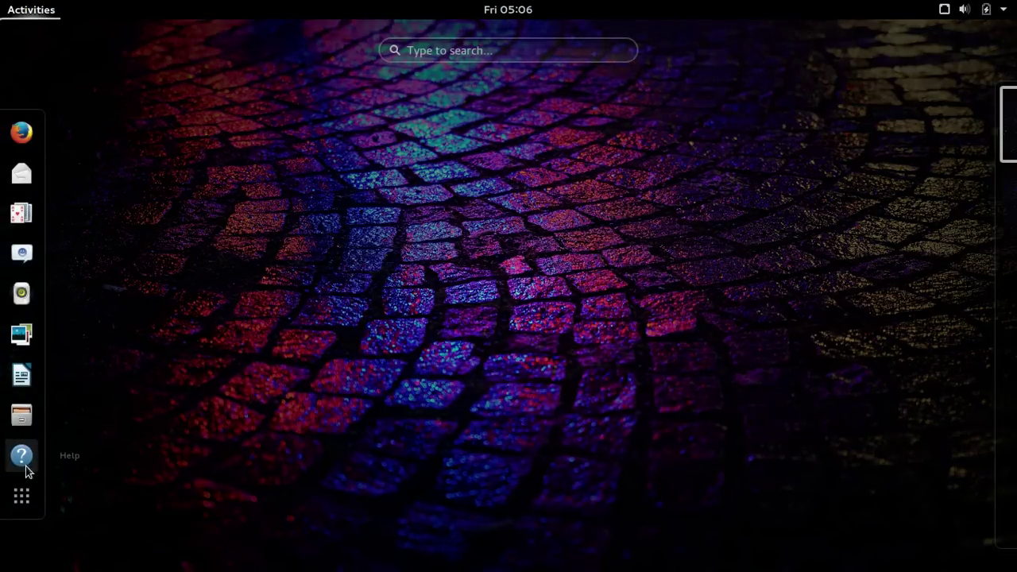
{"action": "left_click", "coordinate": [21, 495]}
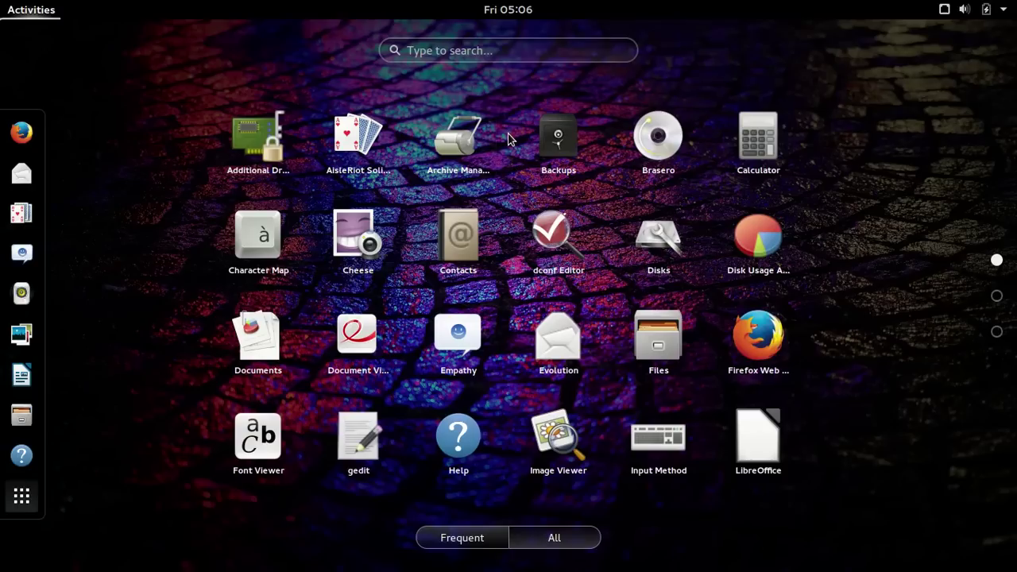
{"action": "scroll", "coordinate": [507, 139], "scroll_direction": "down", "scroll_amount": 2}
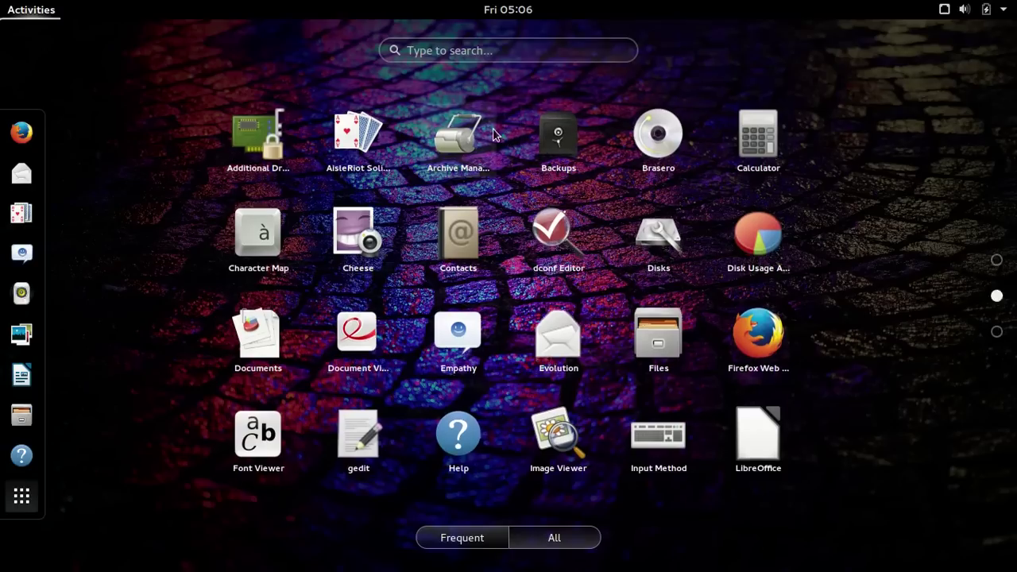
{"action": "scroll", "coordinate": [499, 132], "scroll_direction": "up", "scroll_amount": 2}
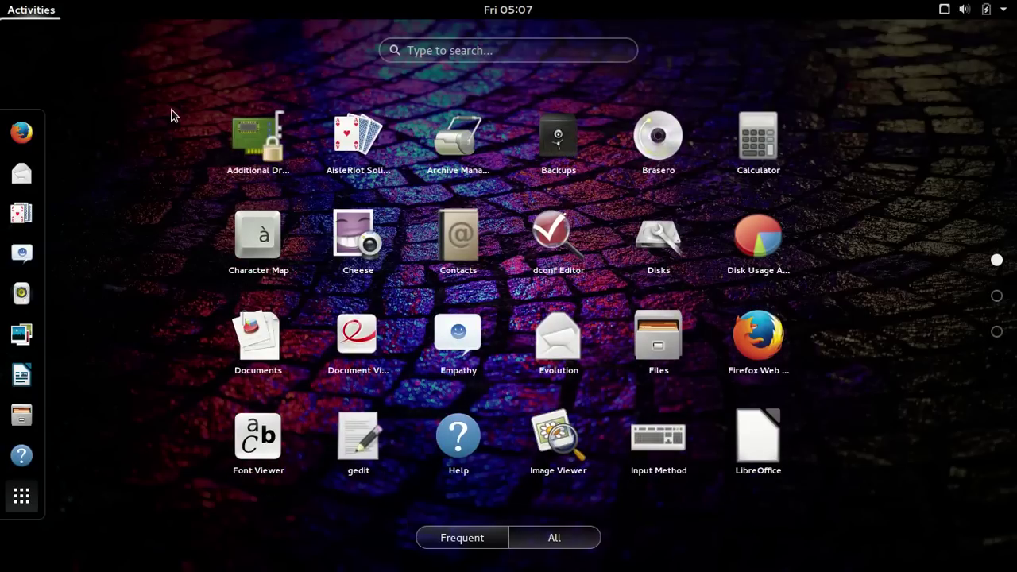
{"action": "left_click", "coordinate": [469, 540]}
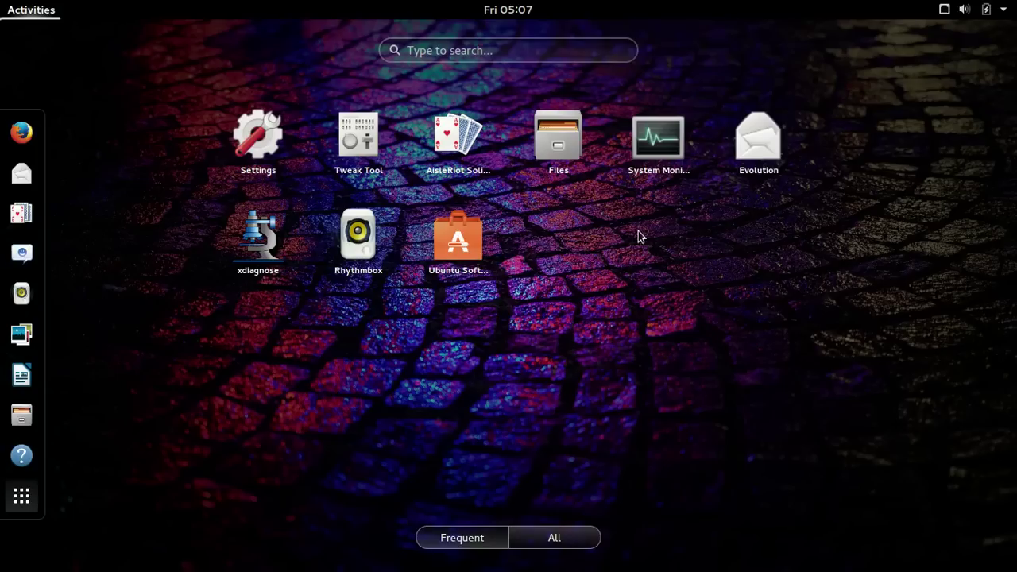
- Open Tweak Tool, look through its sections from Desktop to Top Bar, and close it
{"action": "left_click", "coordinate": [359, 143]}
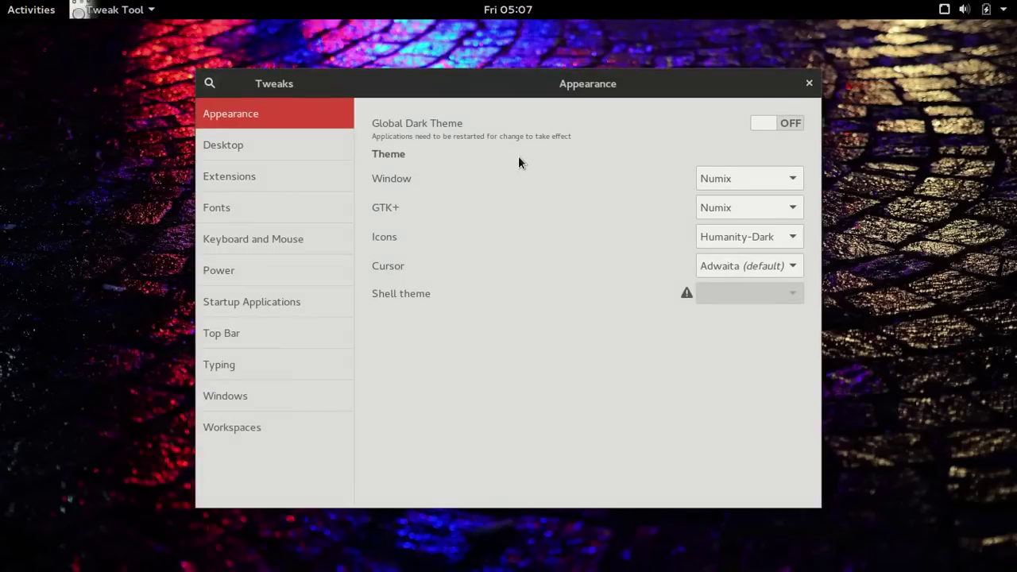
{"action": "left_click", "coordinate": [259, 141]}
{"action": "left_click", "coordinate": [259, 175]}
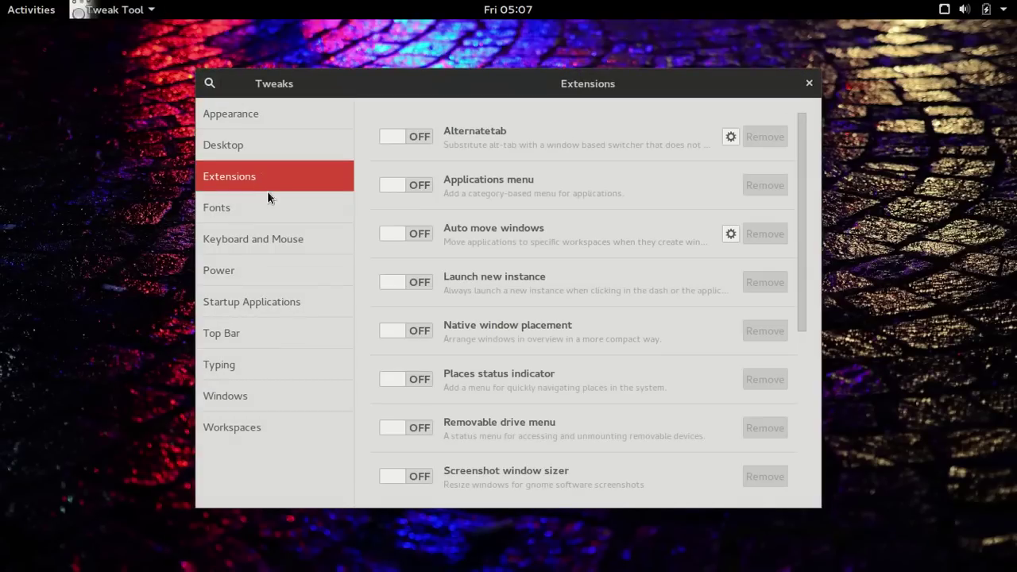
{"action": "left_click", "coordinate": [267, 207]}
{"action": "left_click", "coordinate": [275, 235]}
{"action": "left_click", "coordinate": [267, 272]}
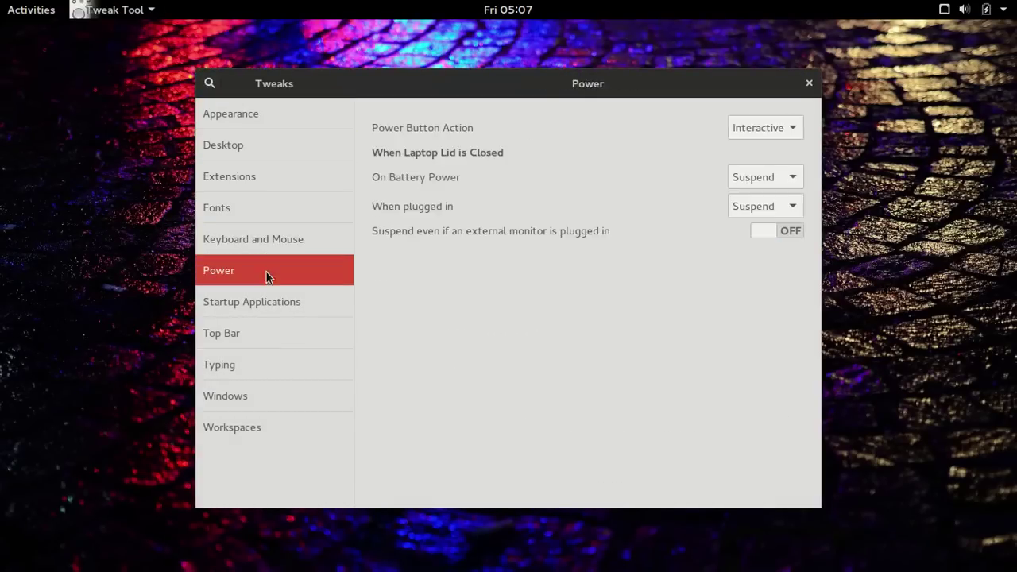
{"action": "left_click", "coordinate": [272, 308]}
{"action": "left_click", "coordinate": [274, 336]}
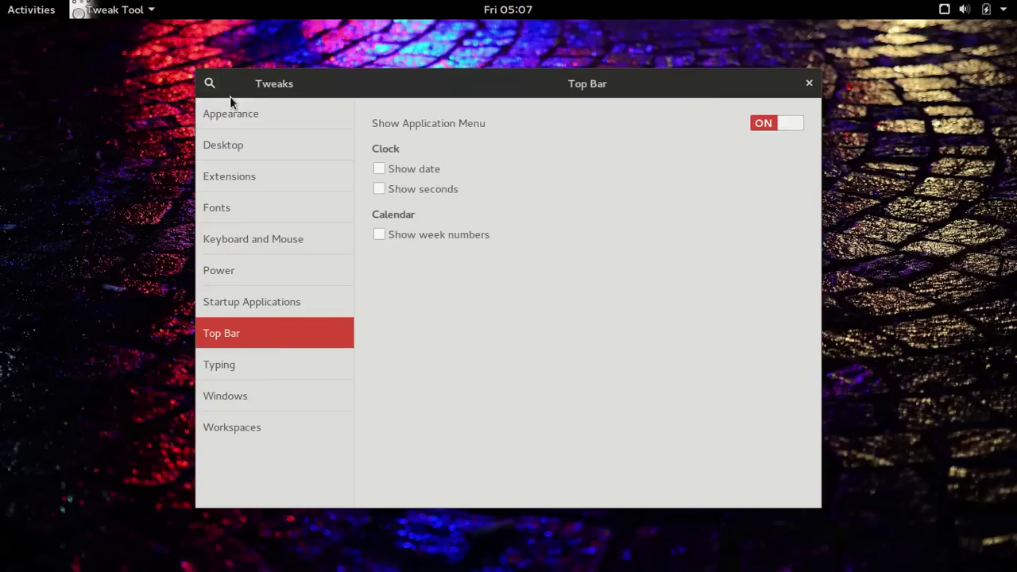
{"action": "left_click", "coordinate": [809, 83]}
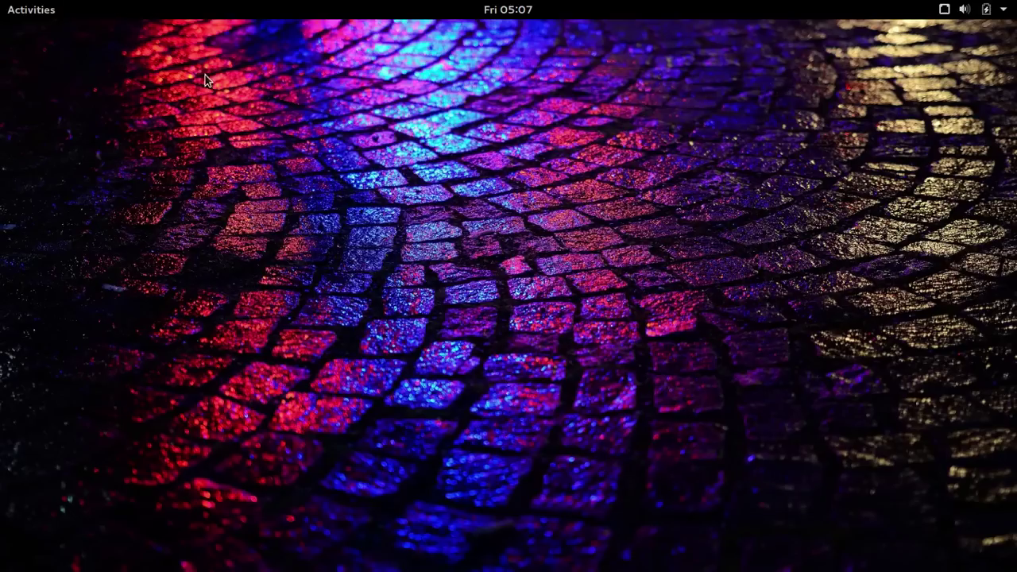
- Find Ubuntu Software Center among all installed applications in the Activities overview and launch it
{"action": "left_click", "coordinate": [37, 11]}
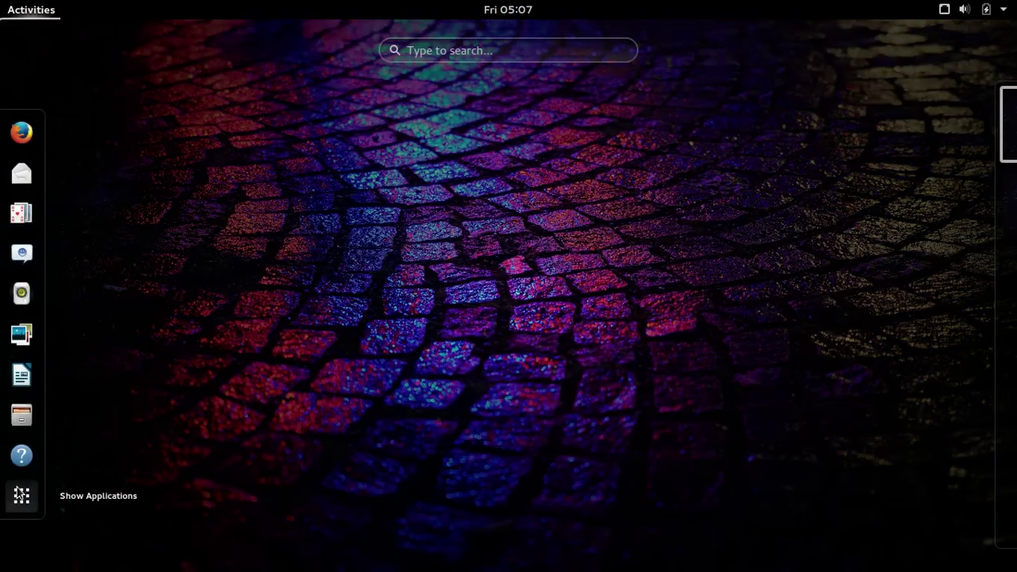
{"action": "left_click", "coordinate": [22, 496]}
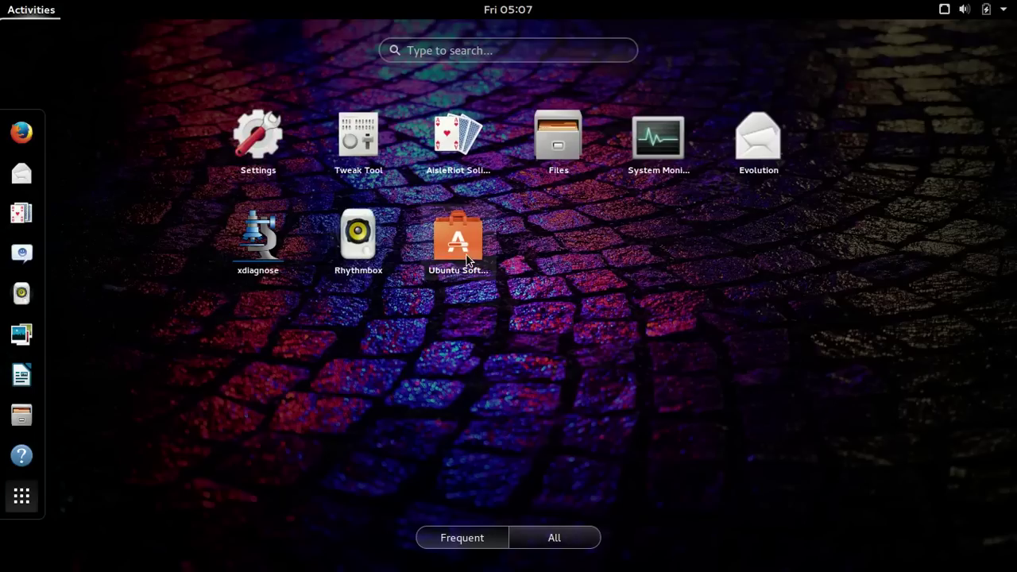
{"action": "left_click", "coordinate": [546, 538]}
{"action": "scroll", "coordinate": [602, 186], "scroll_direction": "down", "scroll_amount": 2}
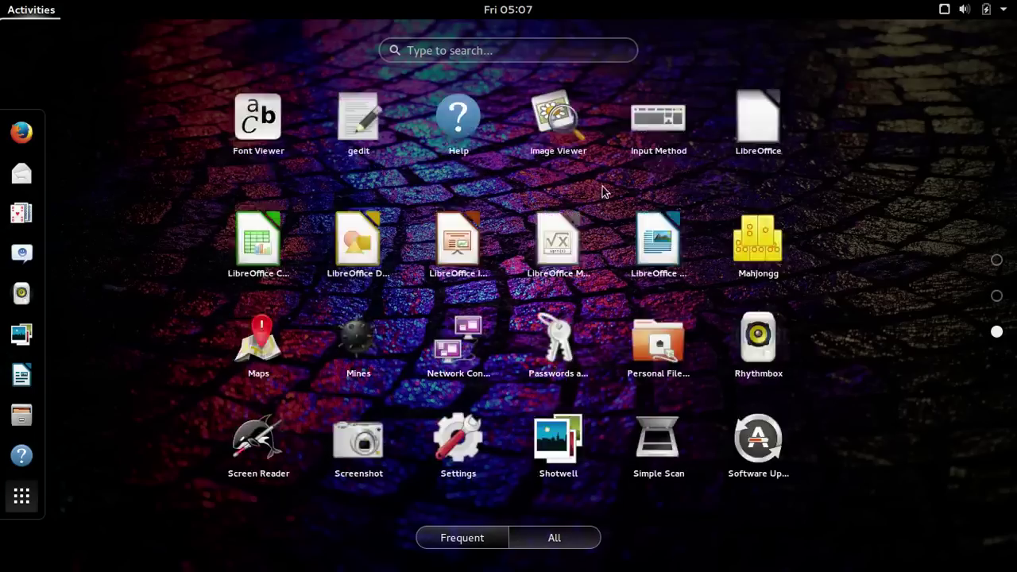
{"action": "left_click", "coordinate": [549, 153]}
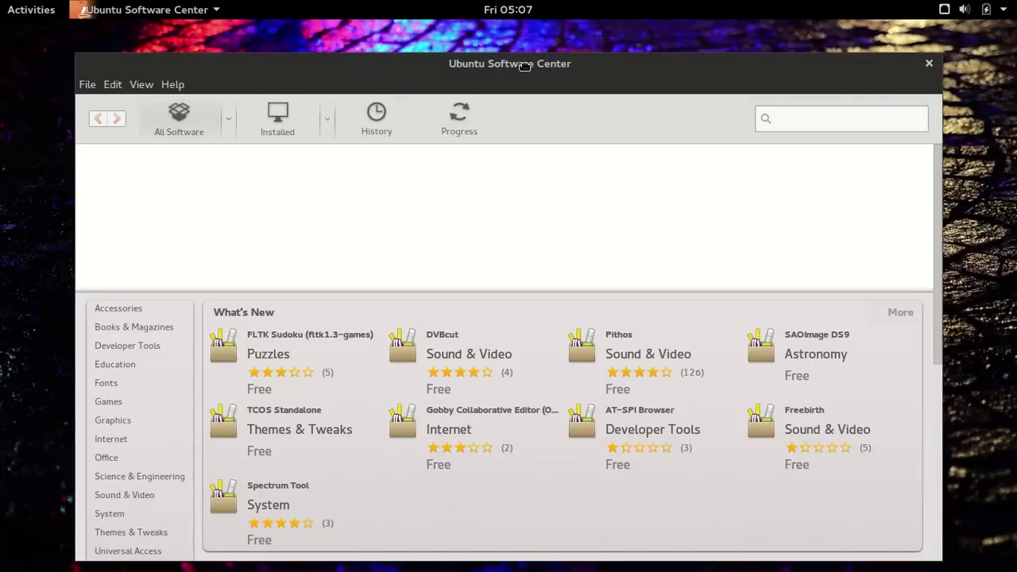
- Look through the software listings on the Ubuntu Software Center start page, and move its window slightly higher
{"action": "left_click_drag", "start_coordinate": [525, 65], "coordinate": [527, 51]}
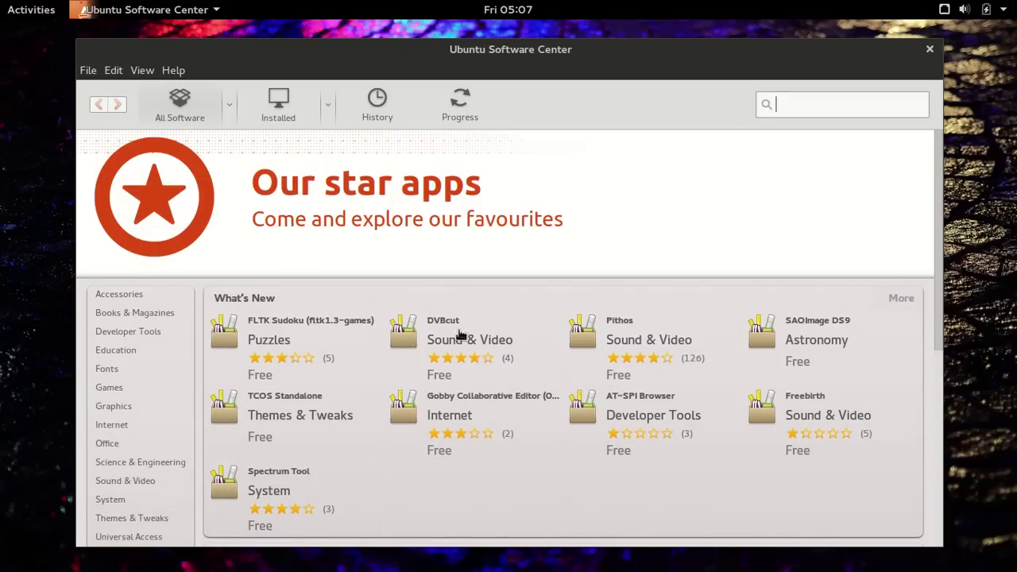
{"action": "scroll", "coordinate": [514, 310], "scroll_direction": "down", "scroll_amount": 4}
{"action": "scroll", "coordinate": [515, 310], "scroll_direction": "up", "scroll_amount": 3}
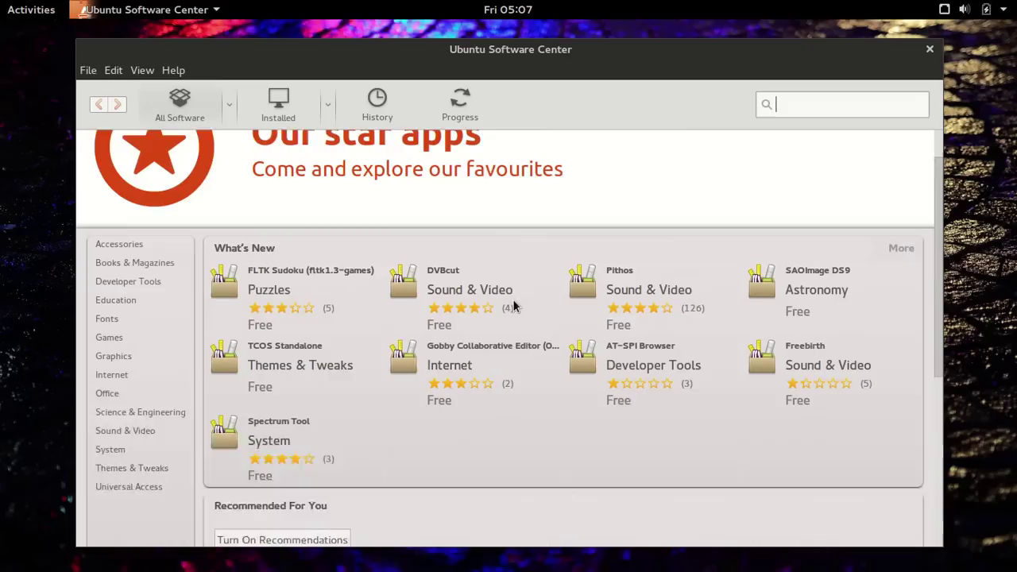
{"action": "scroll", "coordinate": [513, 304], "scroll_direction": "up", "scroll_amount": 1}
{"action": "scroll", "coordinate": [513, 326], "scroll_direction": "down", "scroll_amount": 5}
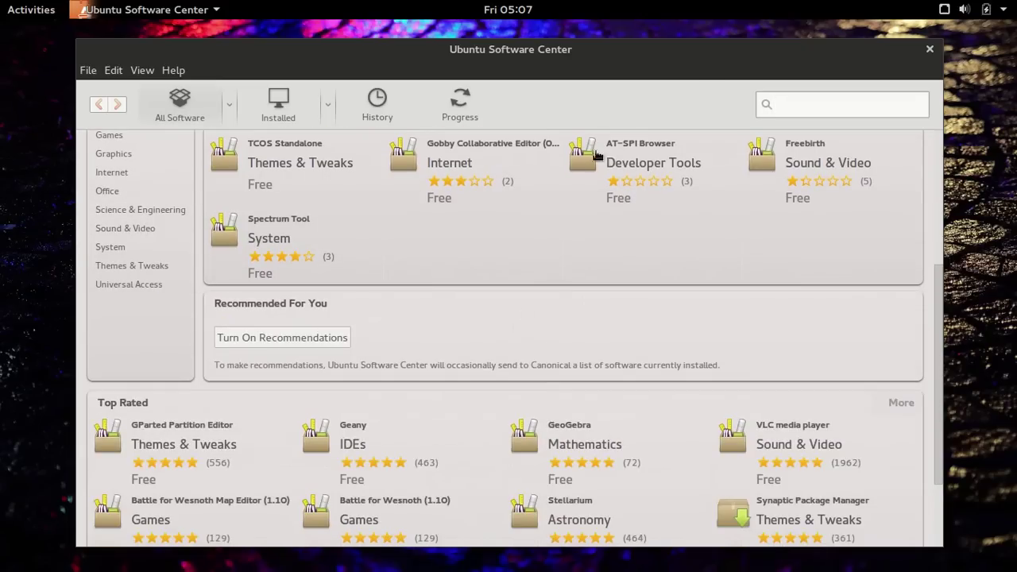
{"action": "left_click_drag", "start_coordinate": [656, 66], "coordinate": [659, 57]}
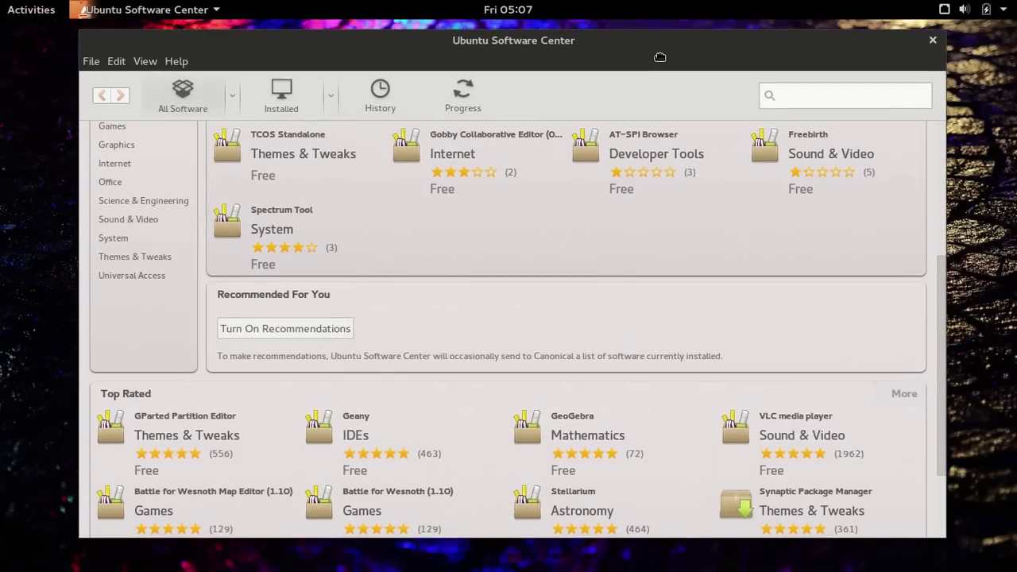
- Close Ubuntu Software Center and launch Firefox from the Activities overview
{"action": "left_click", "coordinate": [934, 44]}
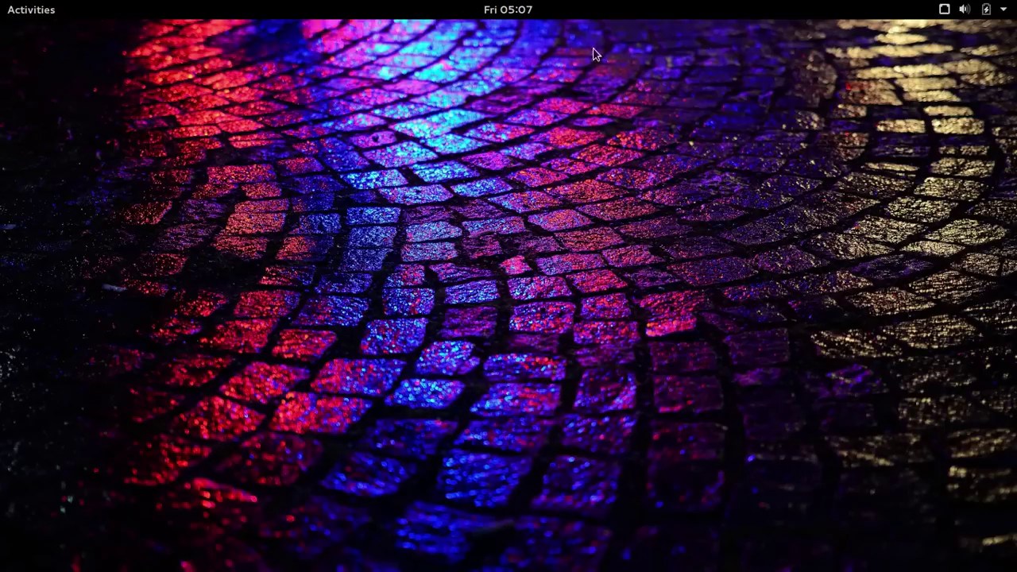
{"action": "left_click", "coordinate": [40, 18]}
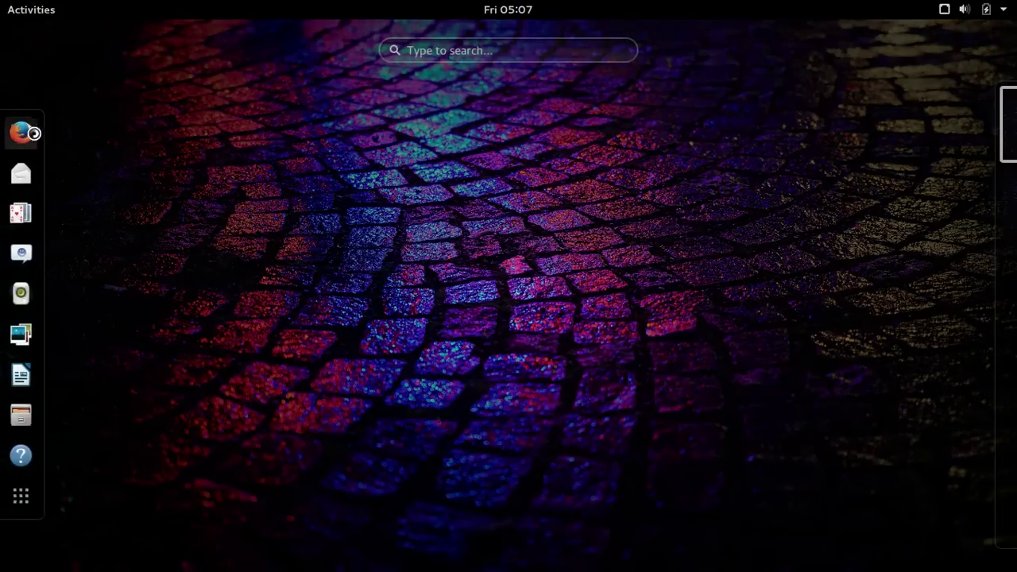
{"action": "left_click", "coordinate": [32, 132]}
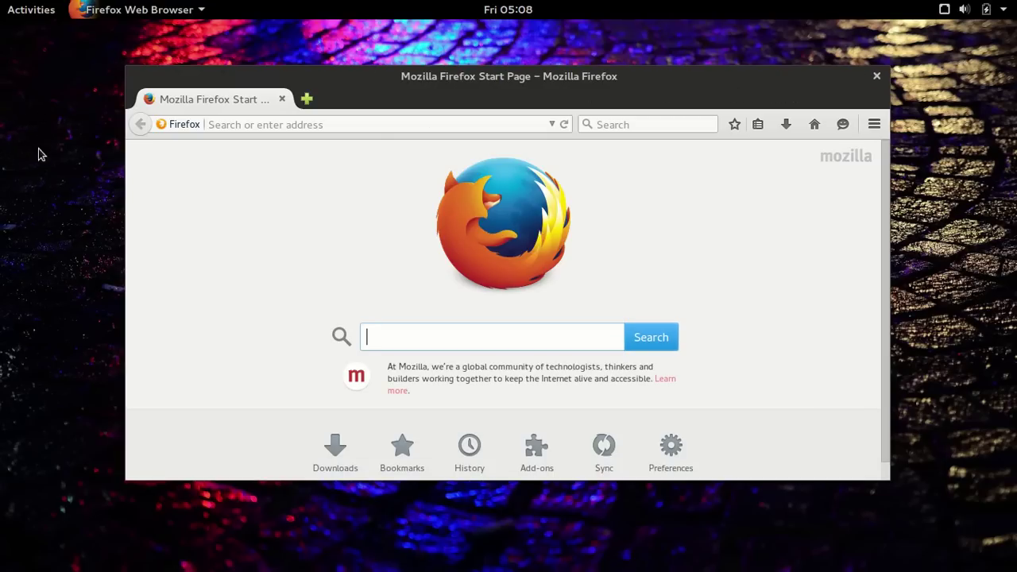
- Maximize the Firefox window, and show and hide the Activities overview over it
{"action": "double_click", "coordinate": [712, 85]}
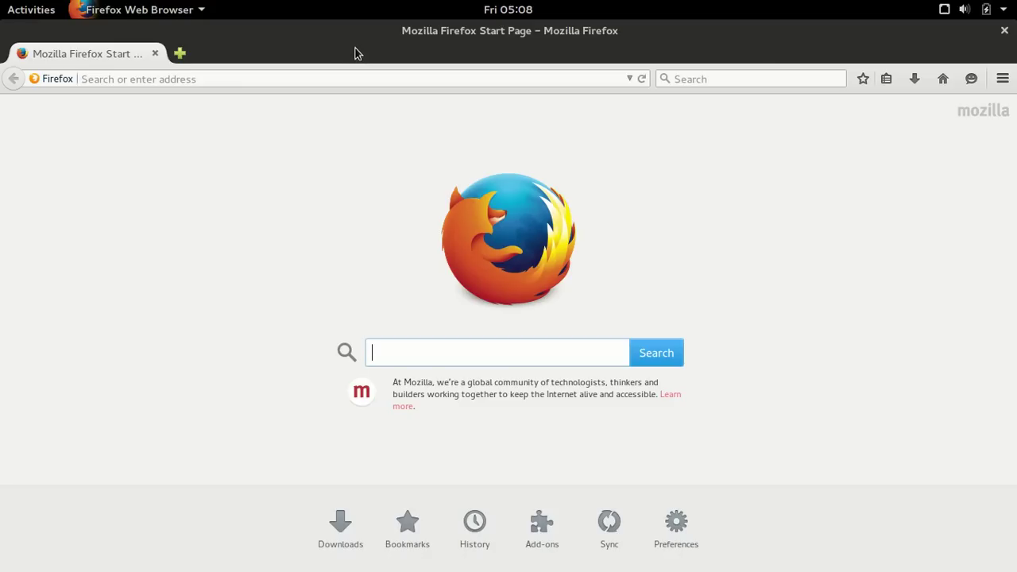
{"action": "left_click", "coordinate": [35, 14]}
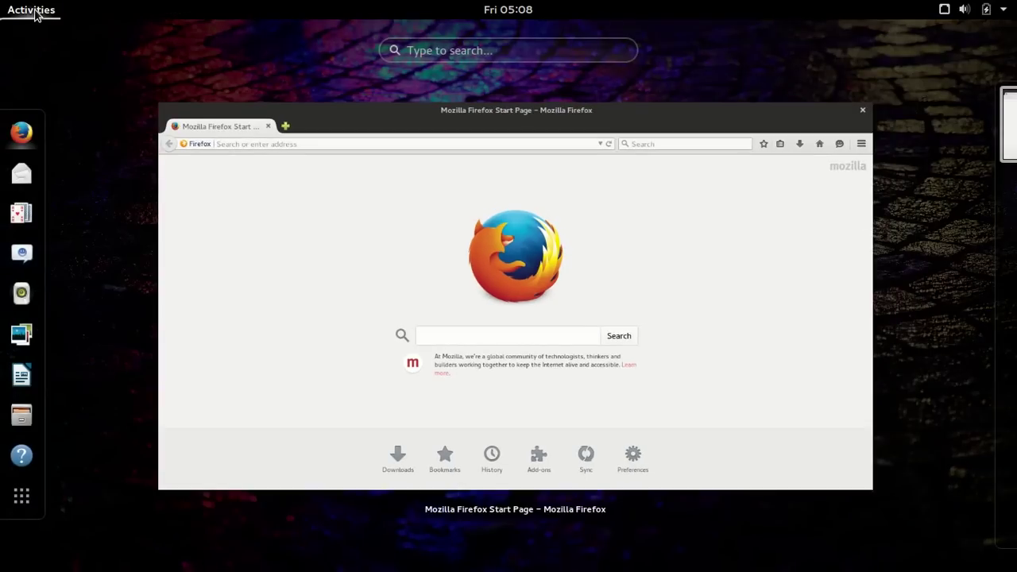
{"action": "left_click", "coordinate": [35, 14]}
{"action": "left_click", "coordinate": [40, 13]}
{"action": "left_click", "coordinate": [40, 12]}
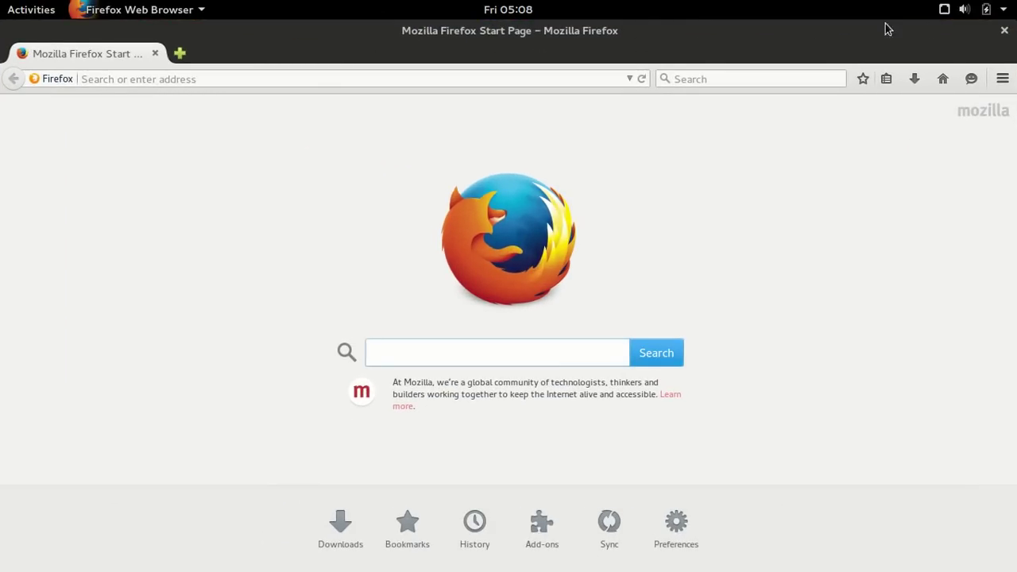
- View the clock's calendar with its scheduled events over the maximized browser, and dismiss it
{"action": "left_click", "coordinate": [502, 10]}
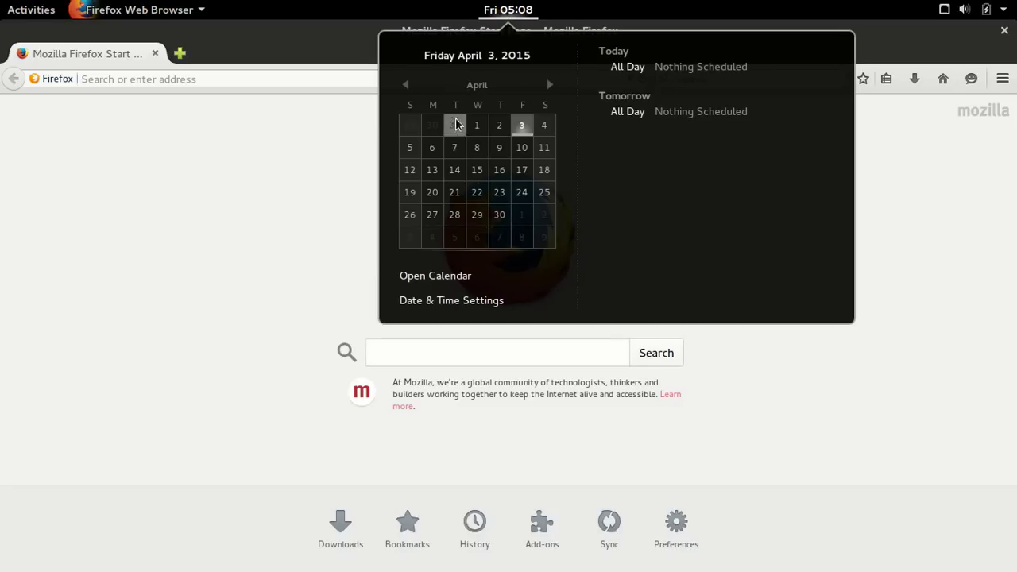
{"action": "left_click", "coordinate": [266, 41]}
- Toggle the Activities overview again with Firefox maximized, and close the browser window
{"action": "left_click", "coordinate": [32, 10]}
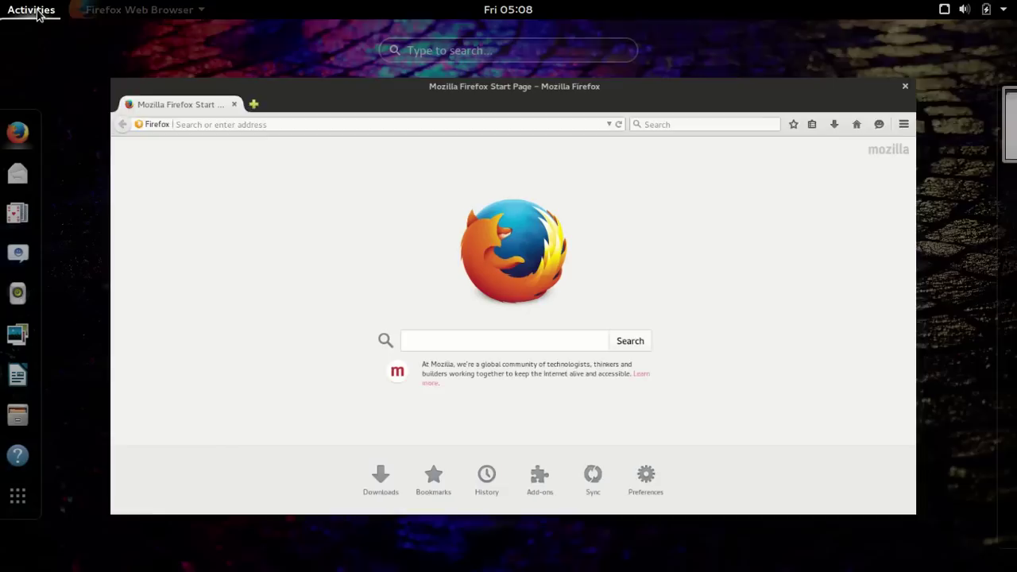
{"action": "left_click", "coordinate": [36, 10]}
{"action": "left_click", "coordinate": [36, 11]}
{"action": "left_click", "coordinate": [36, 11]}
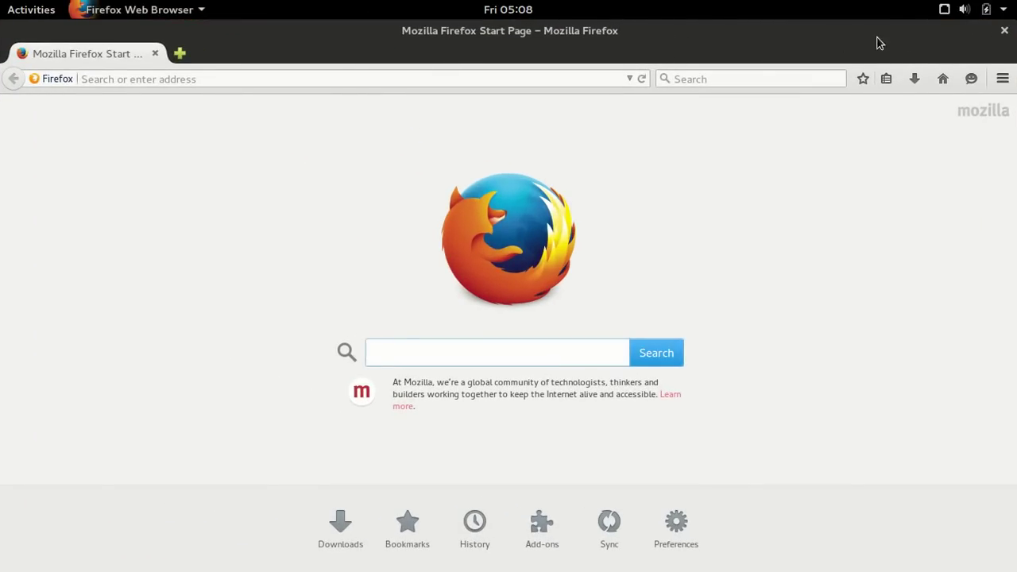
{"action": "left_click", "coordinate": [1006, 33]}
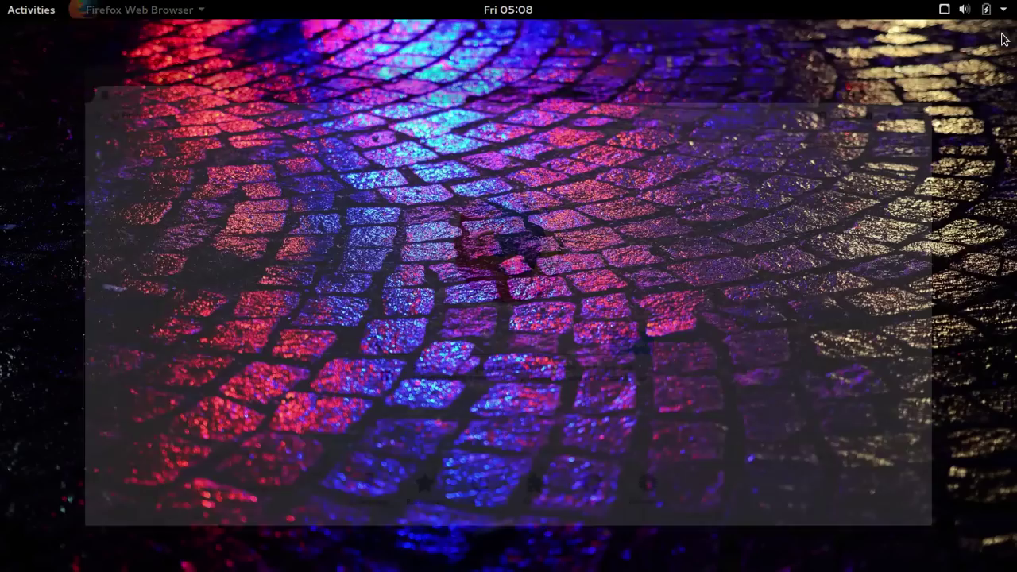